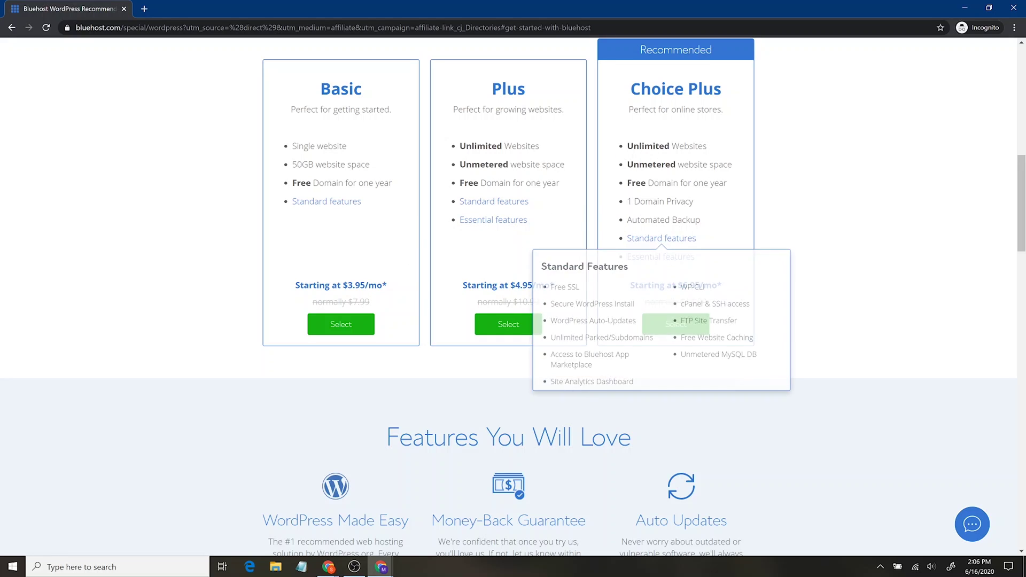
# Compare Choice Plus backups with Basic's 50GB website space, then select the Basic plan.
pyautogui.moveTo(702, 223); pyautogui.dragTo(631, 226)
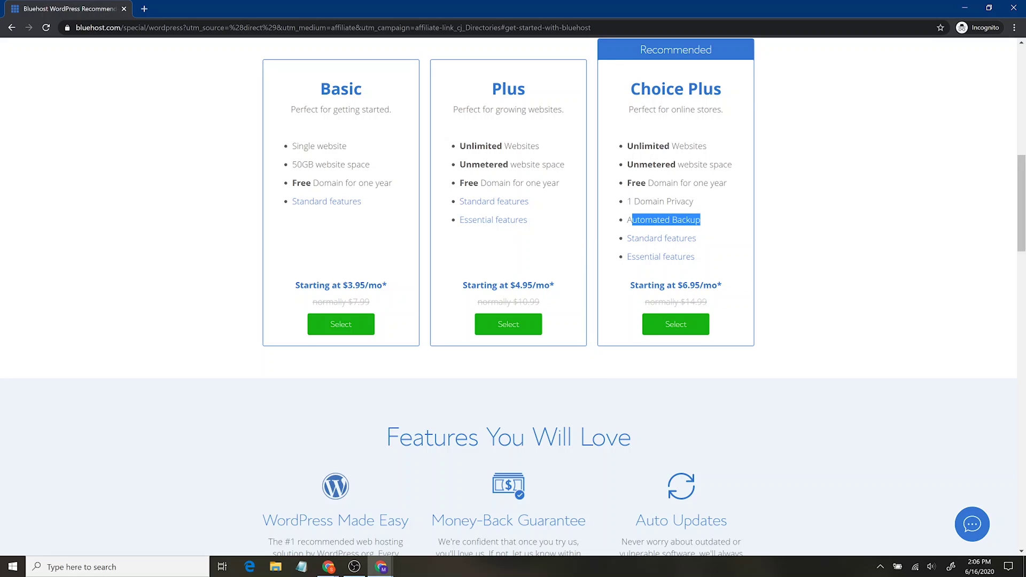
pyautogui.click(630, 226)
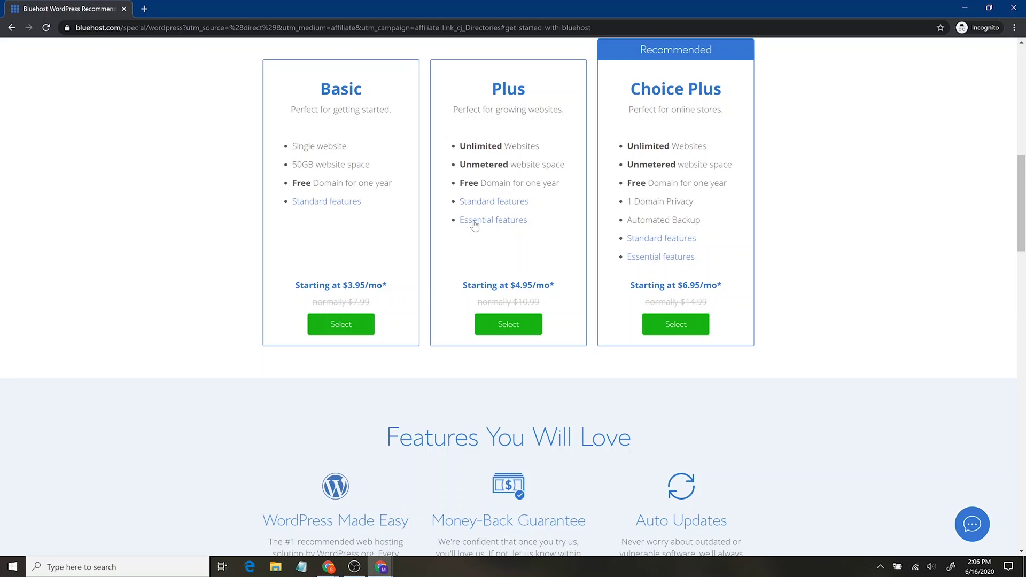
pyautogui.moveTo(291, 165); pyautogui.dragTo(371, 166)
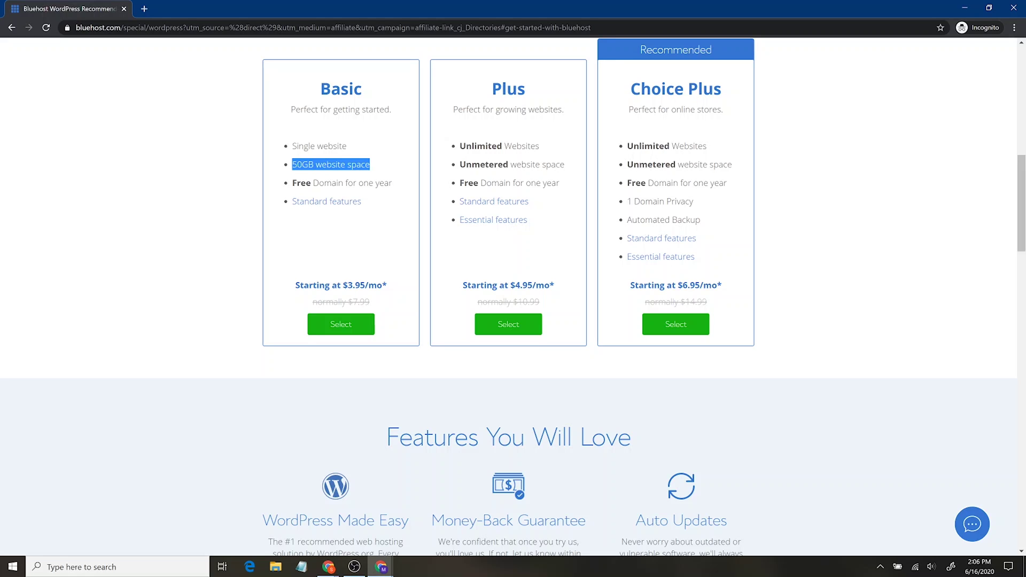
pyautogui.click(376, 167)
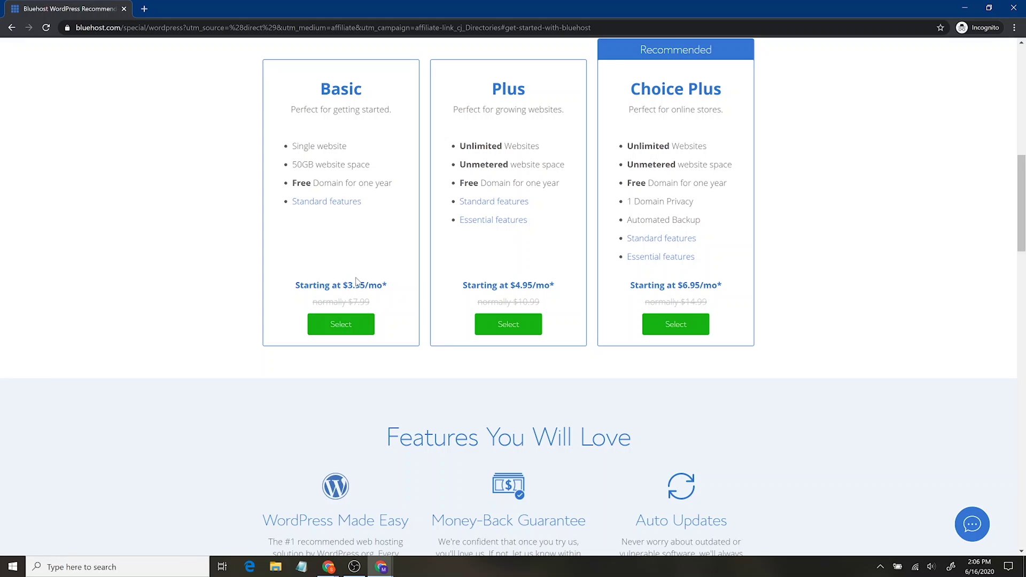
pyautogui.click(349, 326)
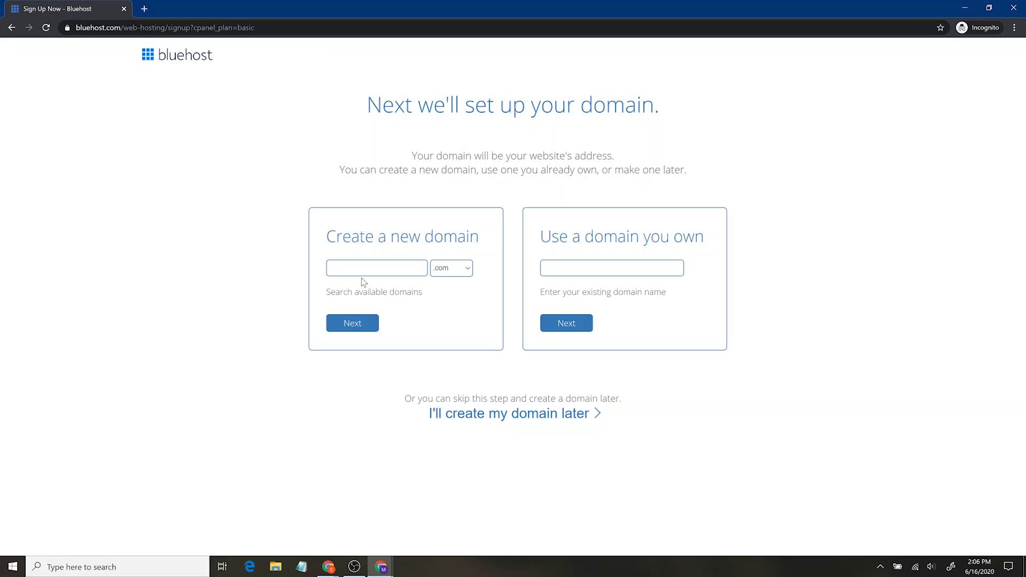
# Register santrelmediawebsite as a new domain with the .com extension and continue.
pyautogui.click(411, 267)
pyautogui.write('santrelmediawebsite')
pyautogui.click(452, 269)
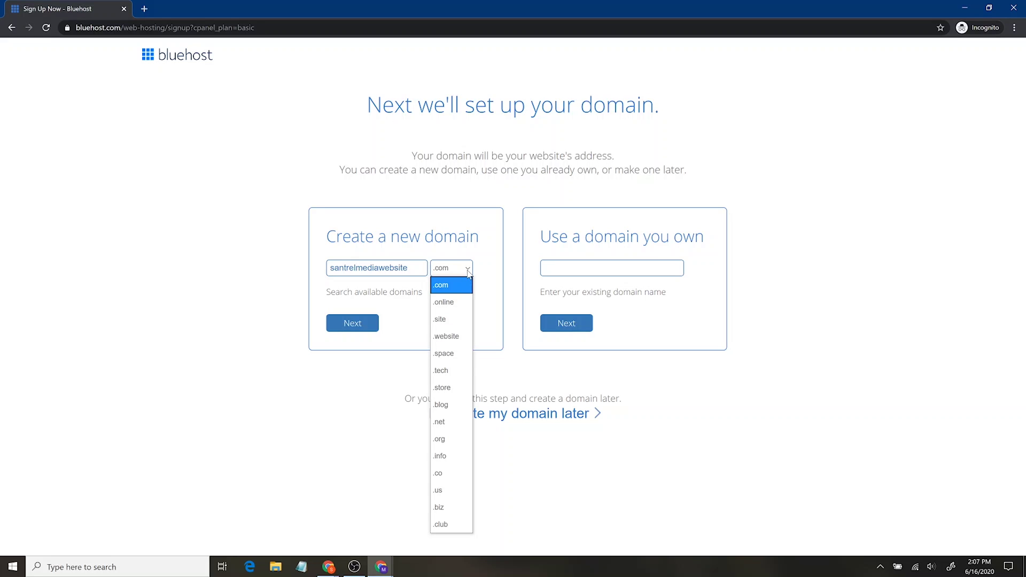
pyautogui.click(453, 292)
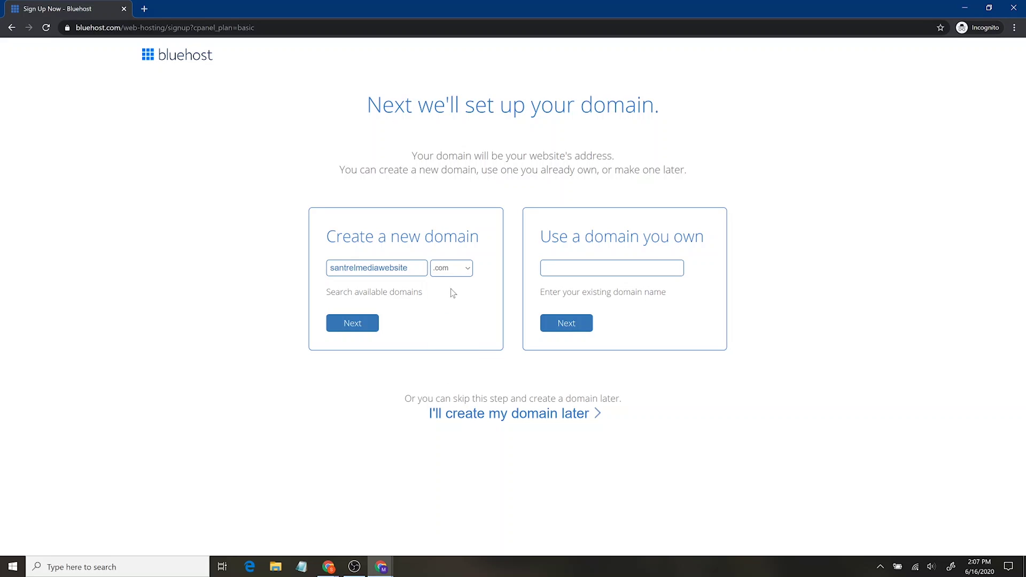
pyautogui.click(362, 324)
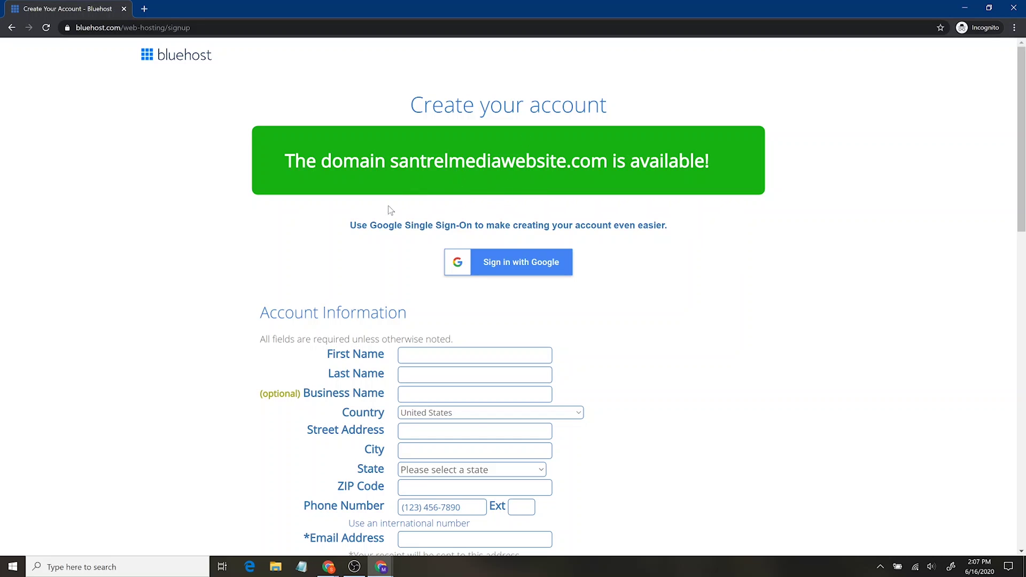
# Change the Account Plan term from 36 months to Basic 12 Month.
pyautogui.scroll(-3, 246, 291)
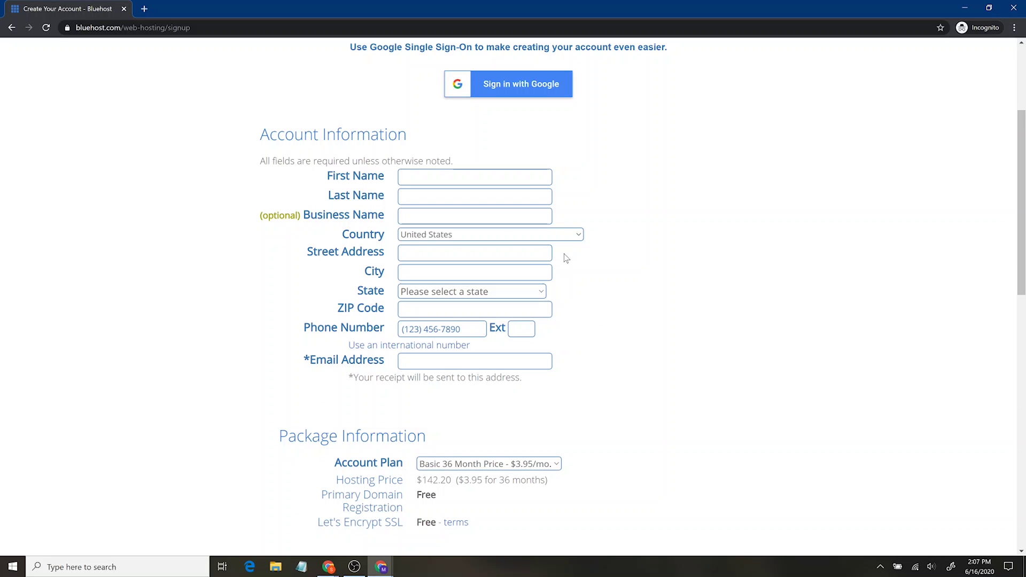
pyautogui.scroll(-6, 216, 294)
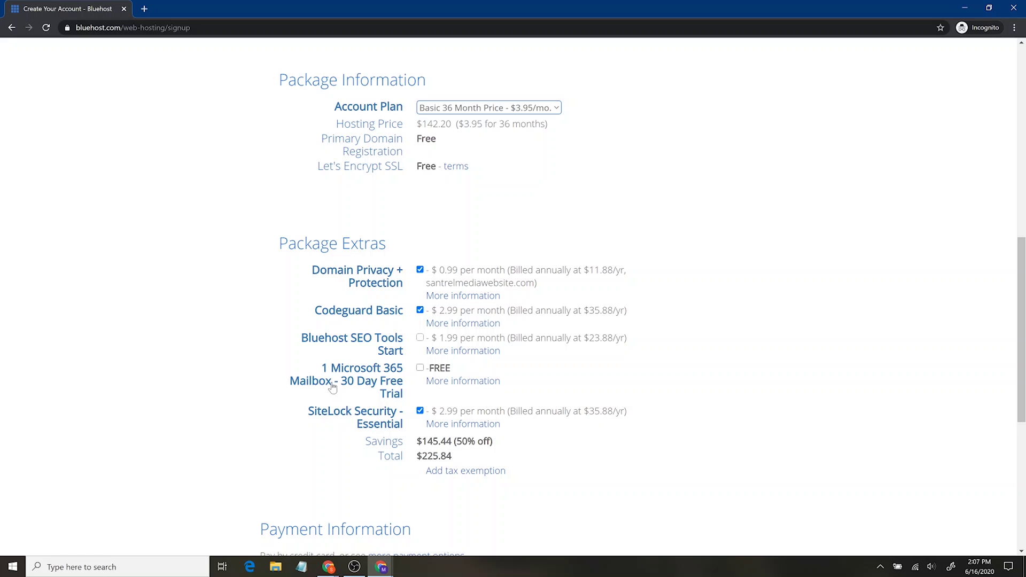
pyautogui.click(439, 110)
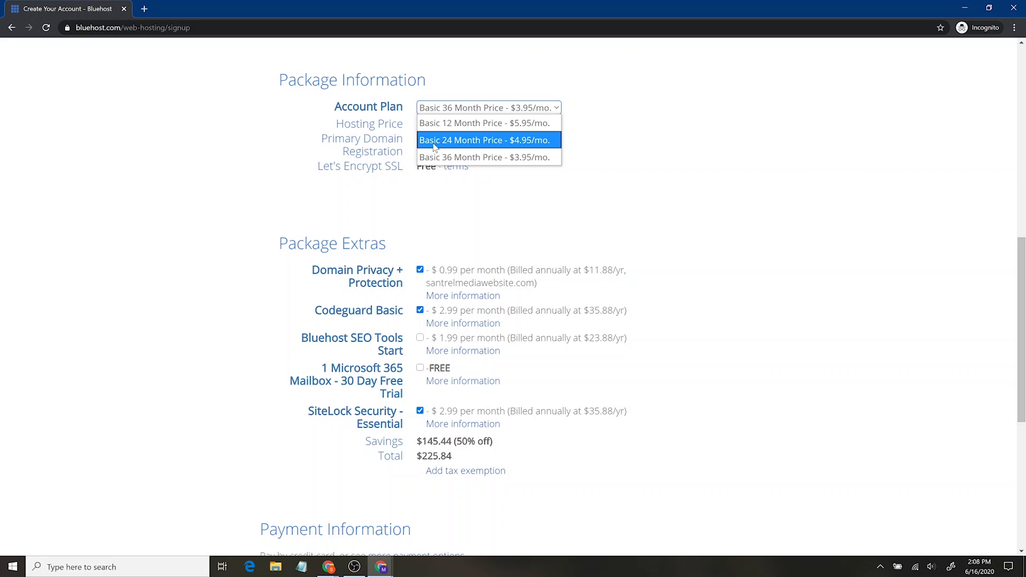
pyautogui.click(435, 157)
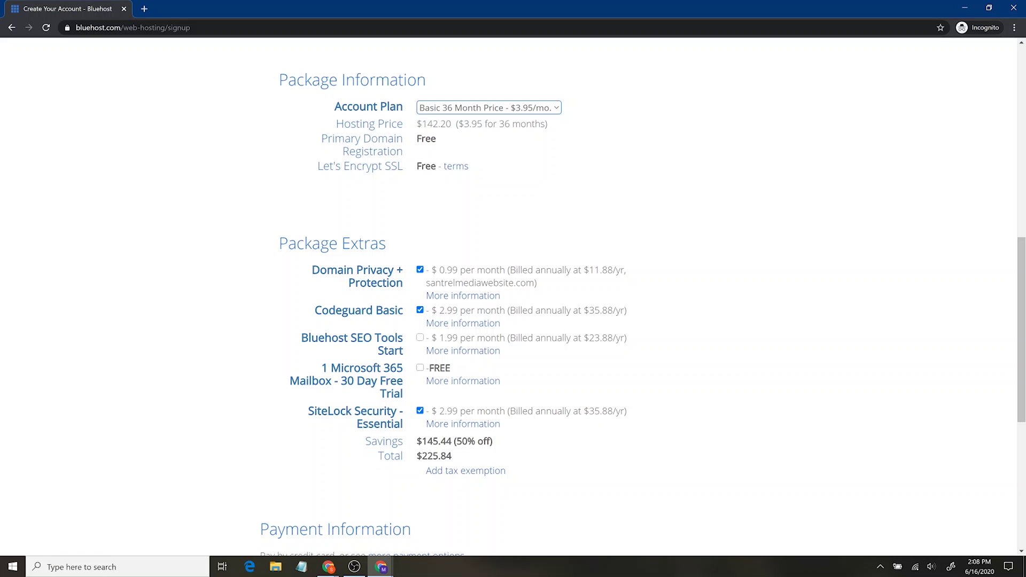
pyautogui.click(445, 107)
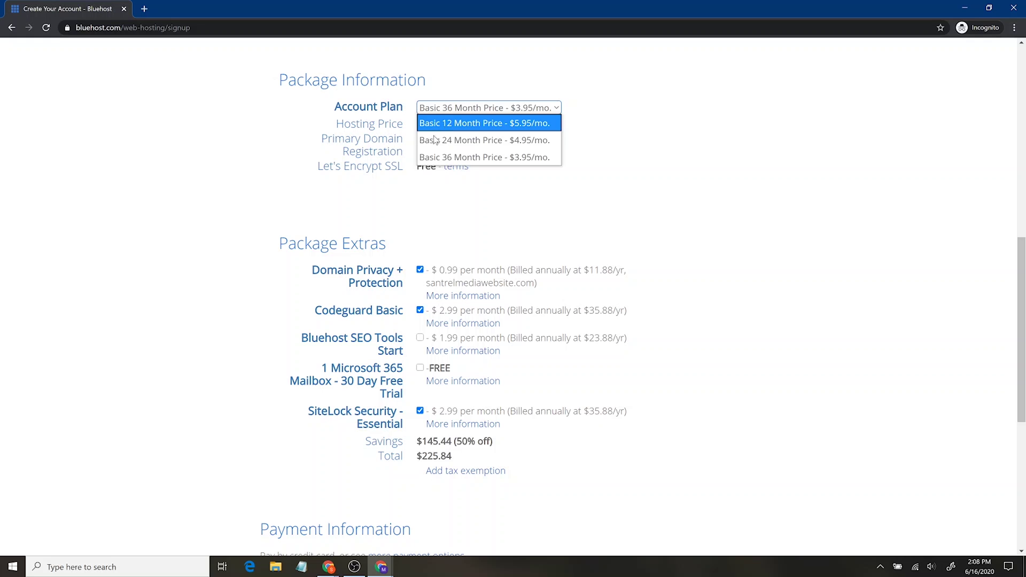
pyautogui.click(438, 124)
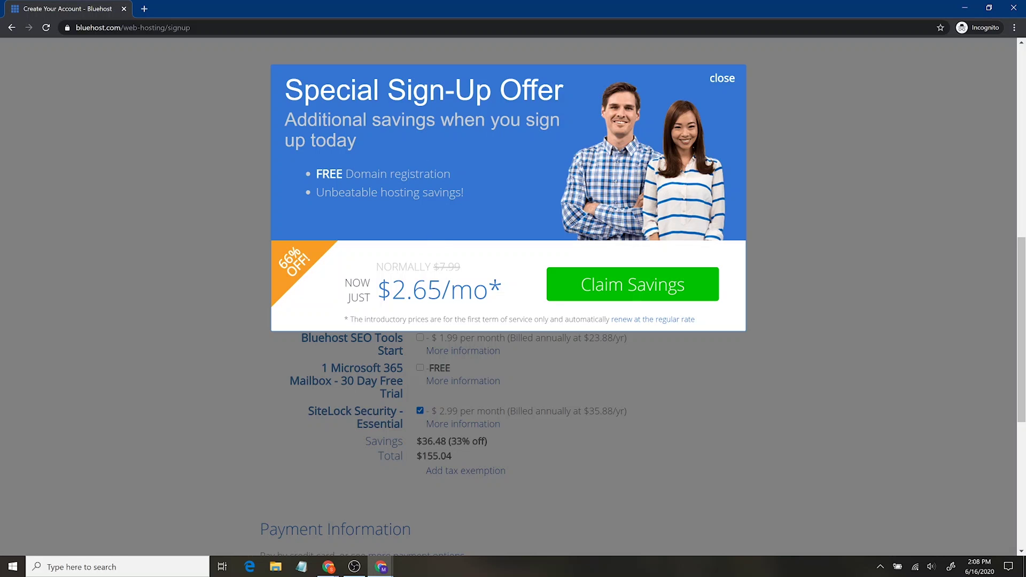
# Claim the special sign-up savings and select the Basic 12 Month plan at $4.95/mo.
pyautogui.click(587, 288)
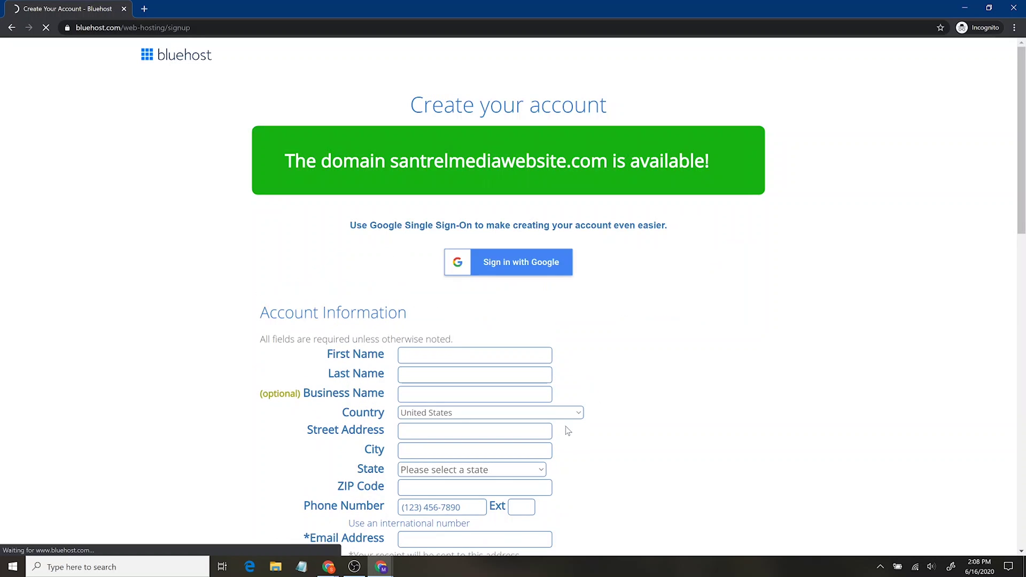
pyautogui.scroll(-3, 675, 334)
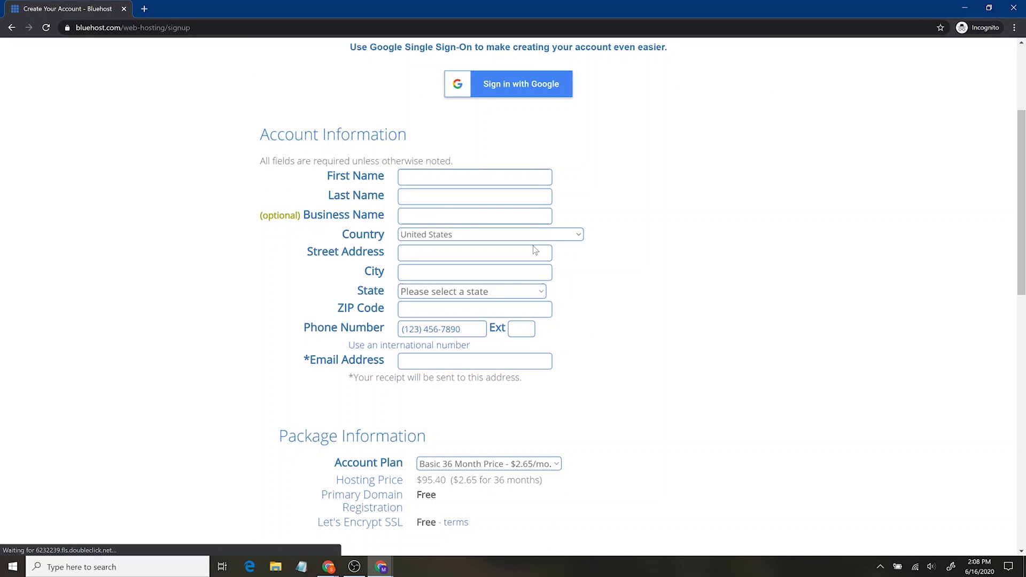
pyautogui.scroll(-3, 579, 348)
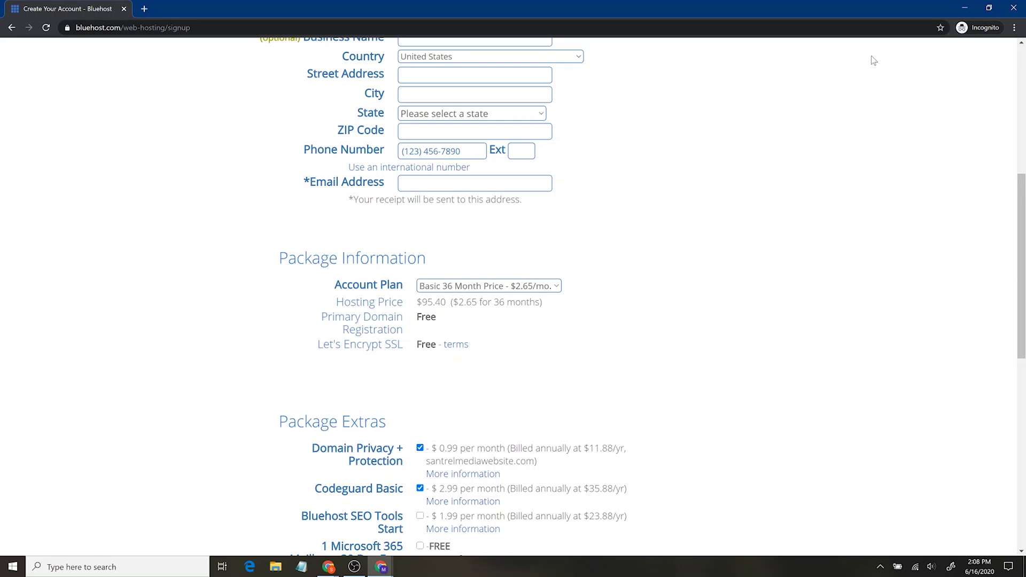
pyautogui.click(531, 284)
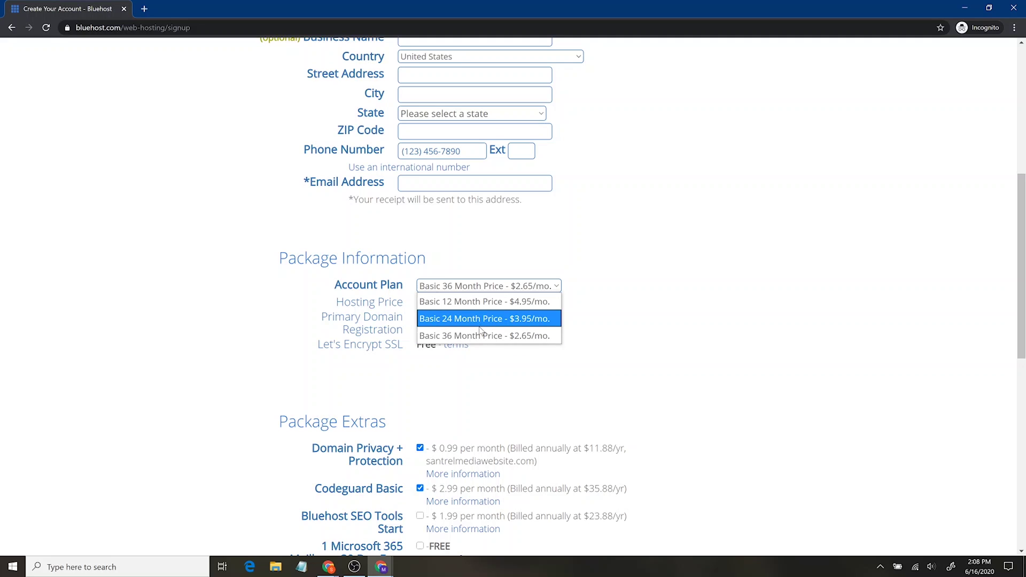
pyautogui.click(489, 300)
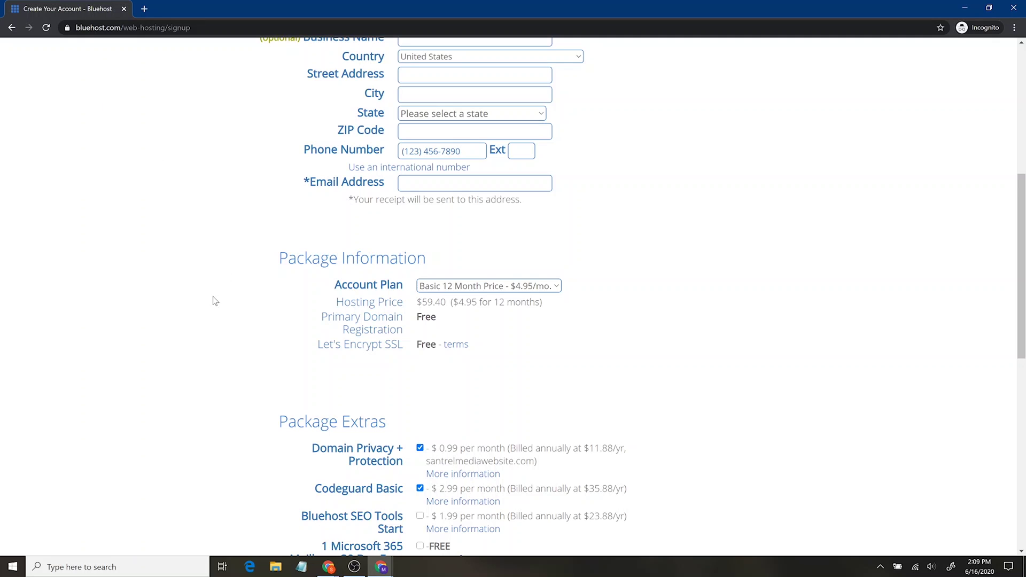
# Uncheck the Codeguard Basic and SiteLock Security extras, leaving a $59.40 total.
pyautogui.scroll(-3, 229, 309)
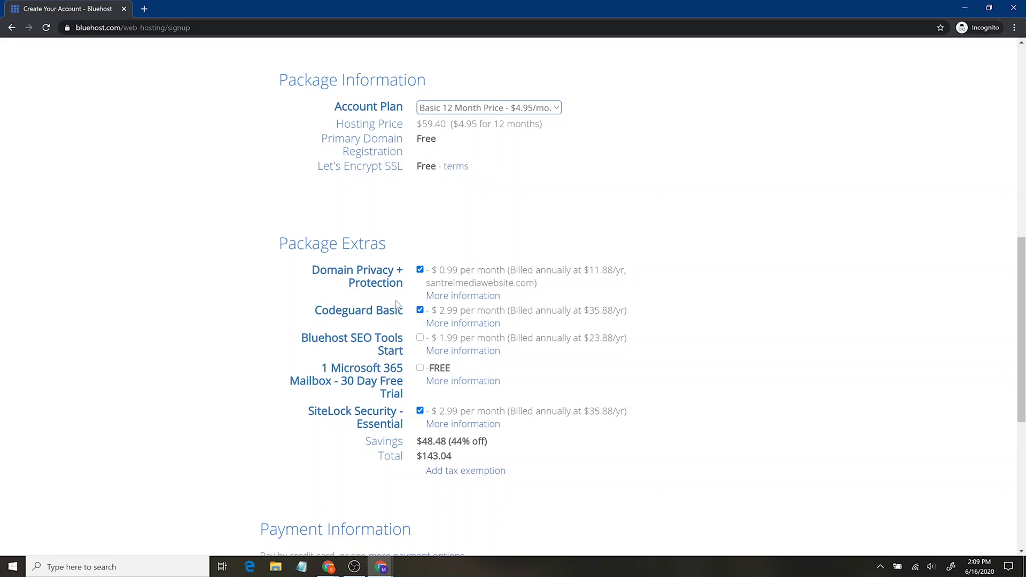
pyautogui.click(420, 310)
pyautogui.click(420, 411)
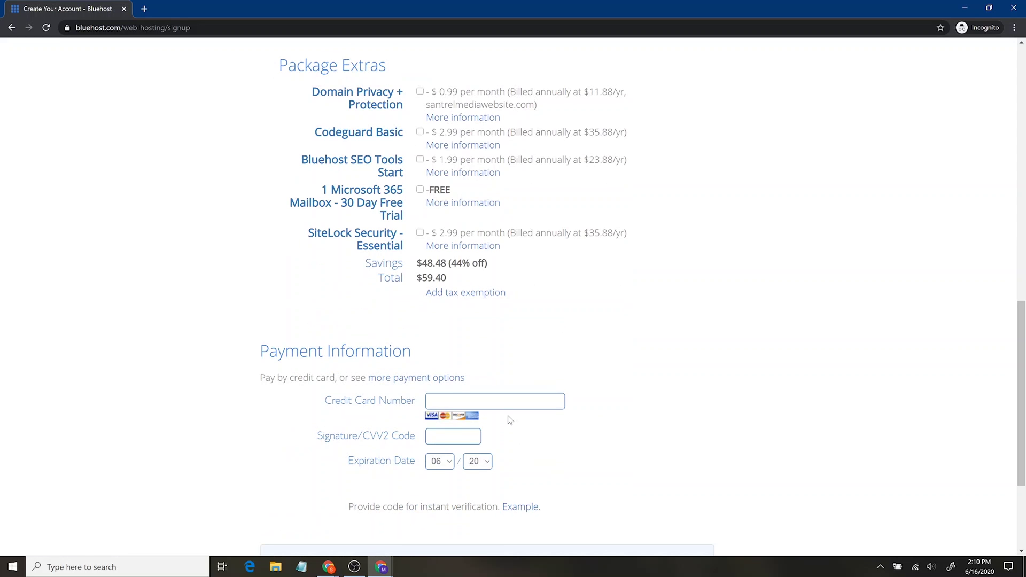
# Go to login from the account-ready confirmation page.
pyautogui.scroll(-3, 533, 428)
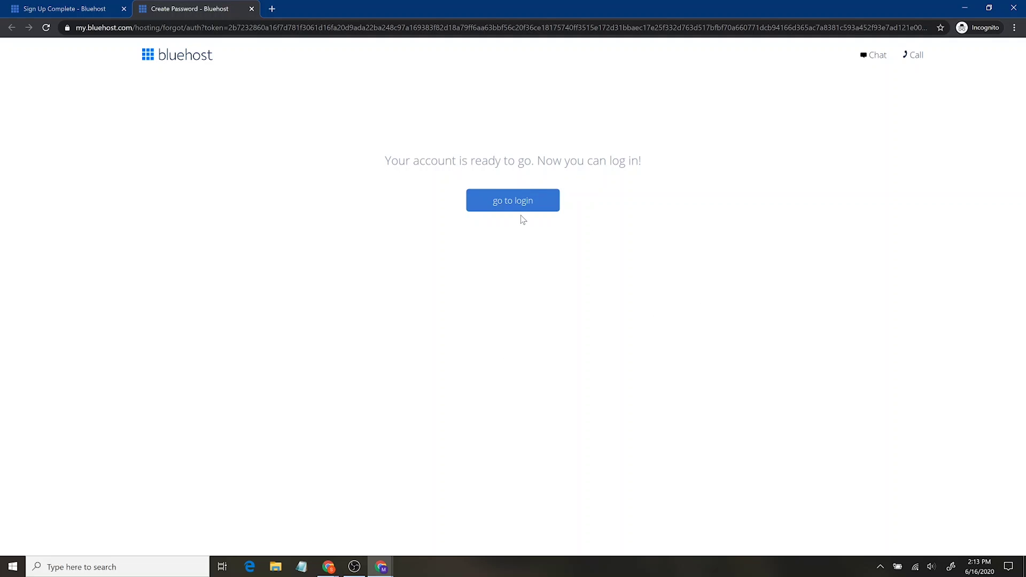
pyautogui.click(523, 213)
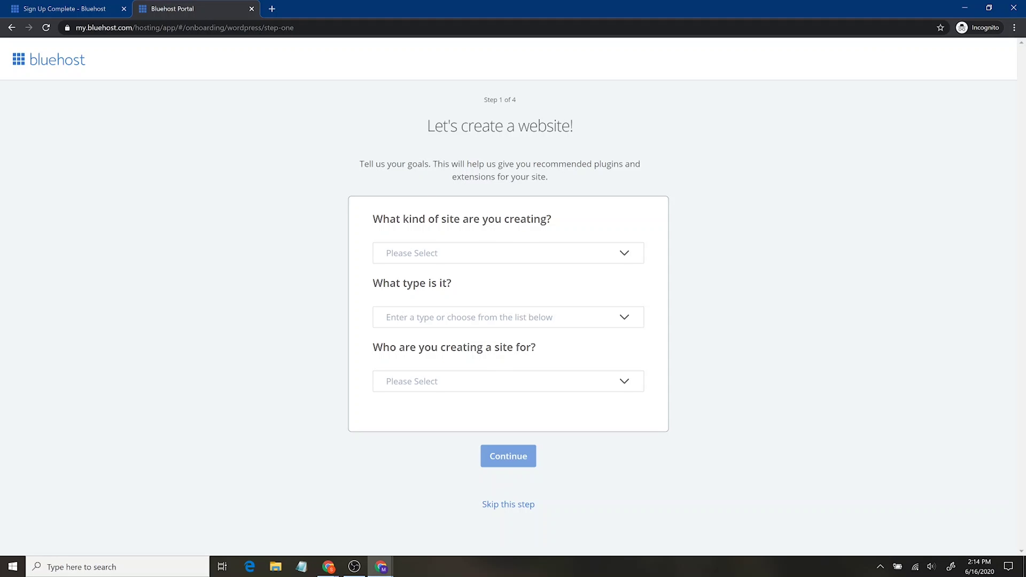
# Skip the site kind, goals, features, details and theme steps so WordPress installs.
pyautogui.click(623, 252)
pyautogui.click(623, 252)
pyautogui.click(521, 505)
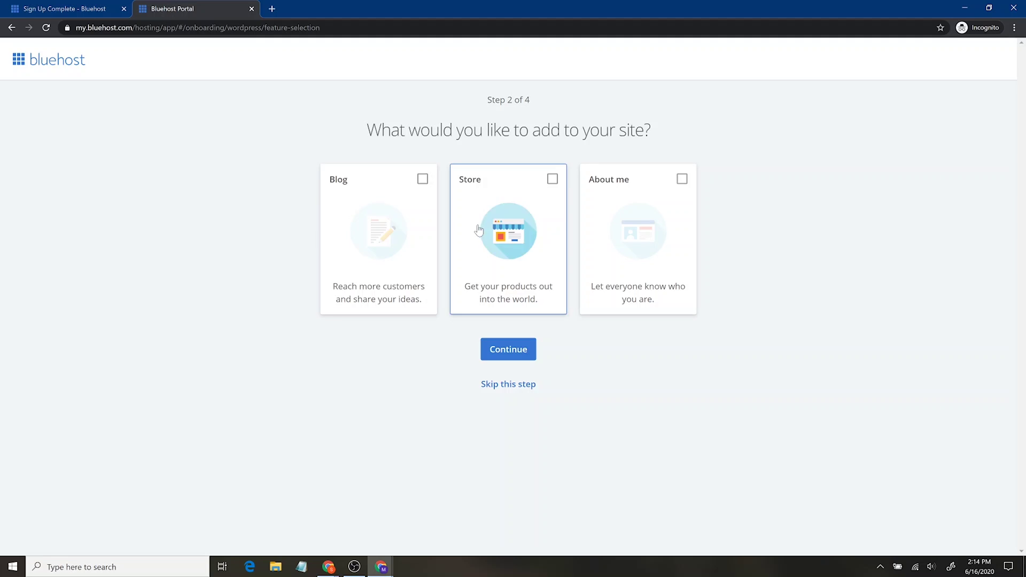
pyautogui.click(507, 384)
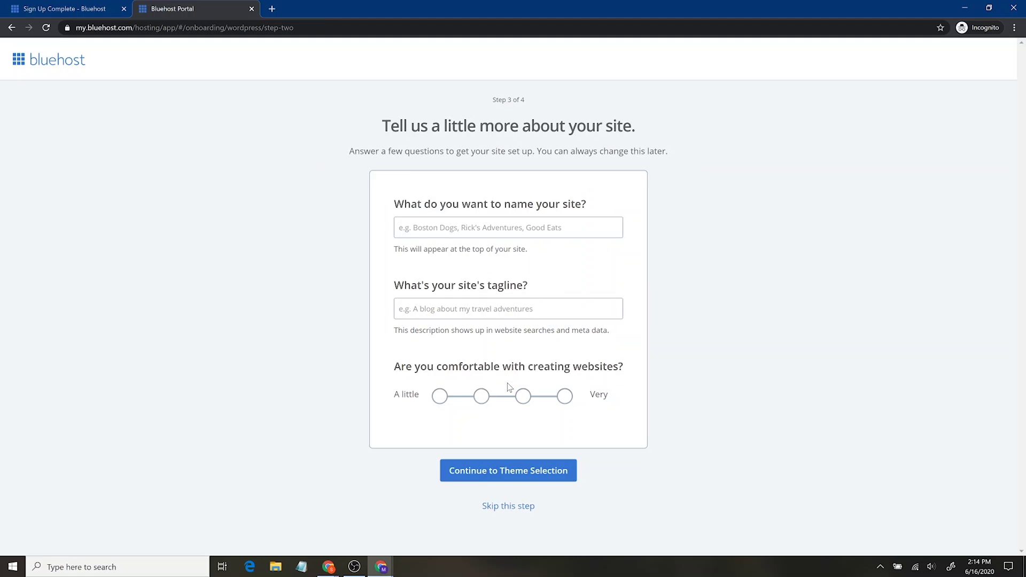
pyautogui.click(509, 506)
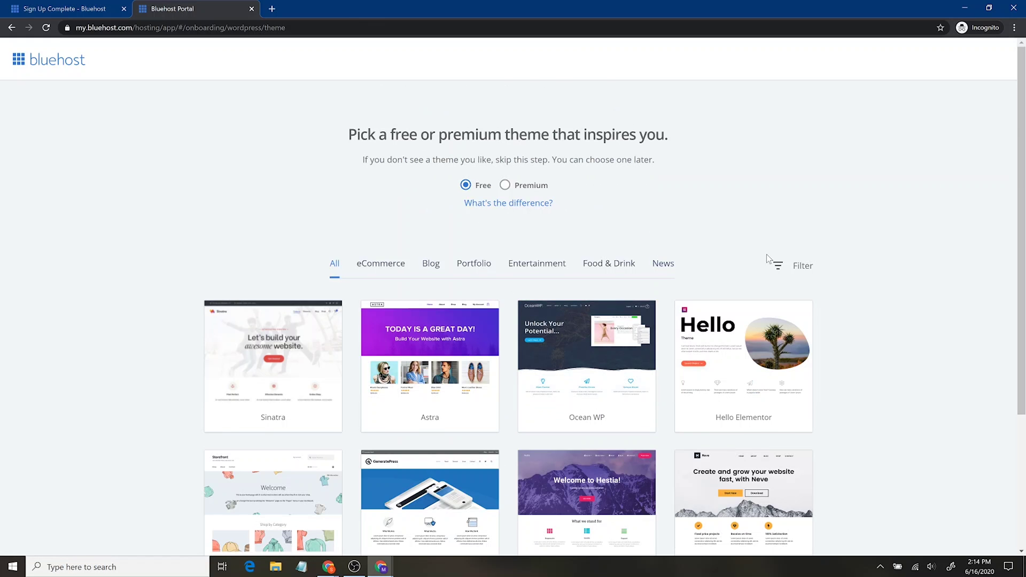
pyautogui.scroll(-4, 880, 353)
pyautogui.click(497, 503)
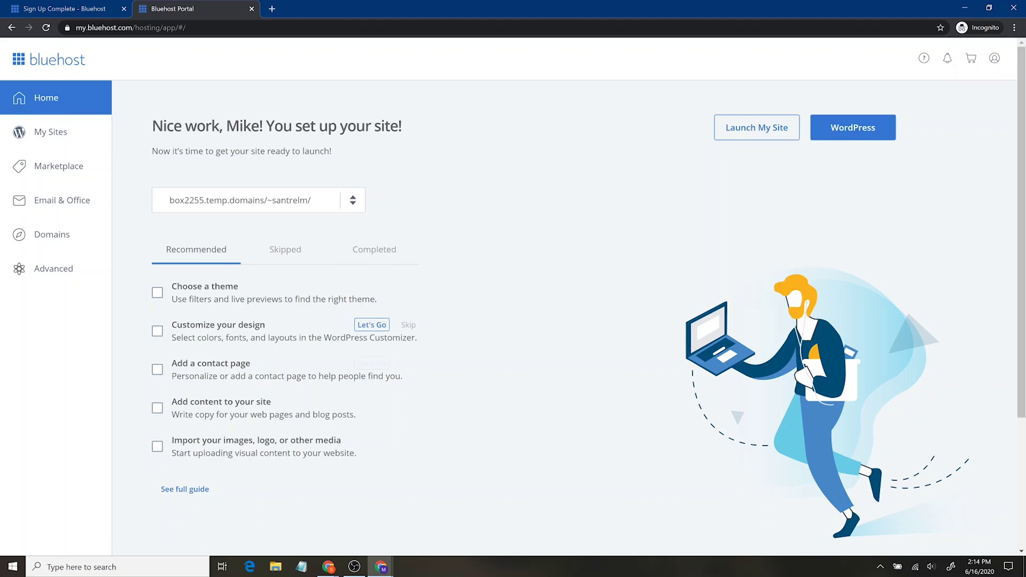
# Look over My Sites and Domains, return Home, and launch the WordPress admin.
pyautogui.click(62, 130)
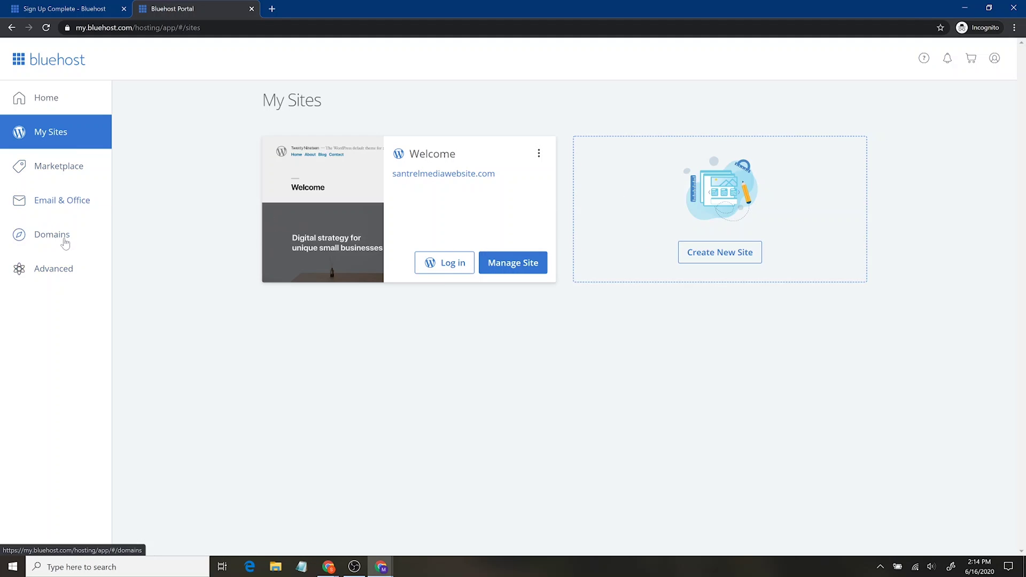
pyautogui.click(64, 242)
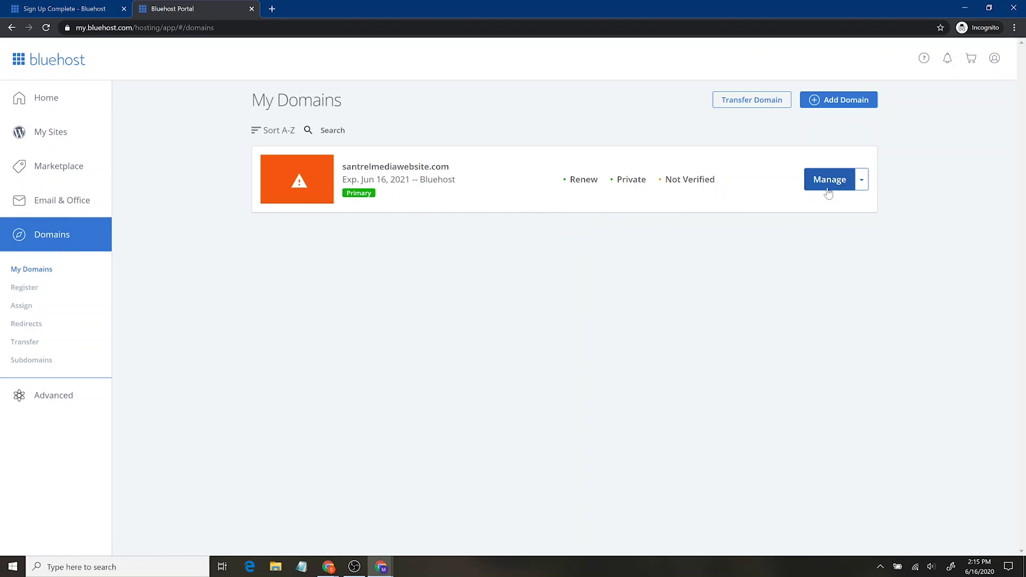
pyautogui.click(78, 135)
pyautogui.click(63, 108)
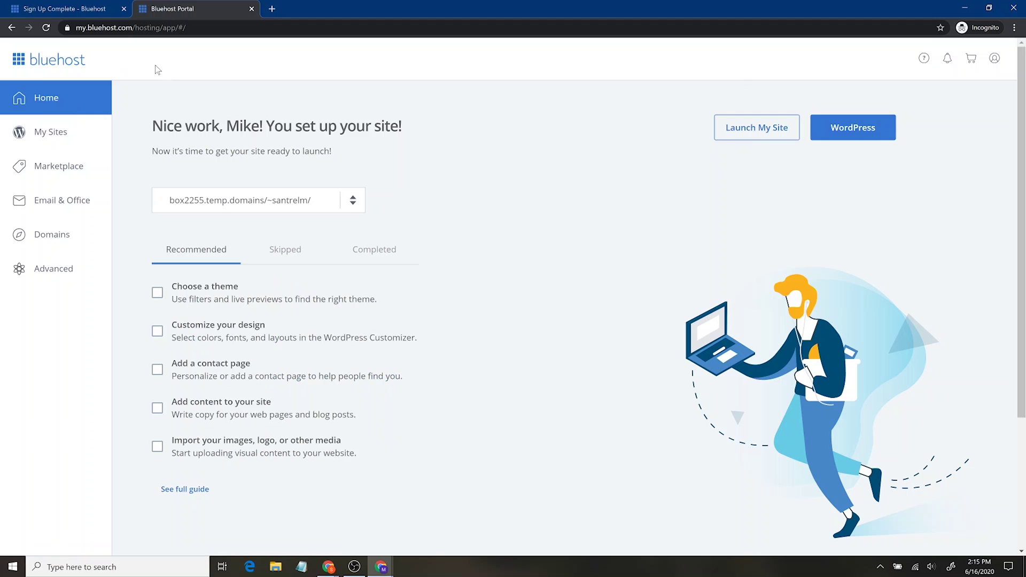
pyautogui.click(873, 128)
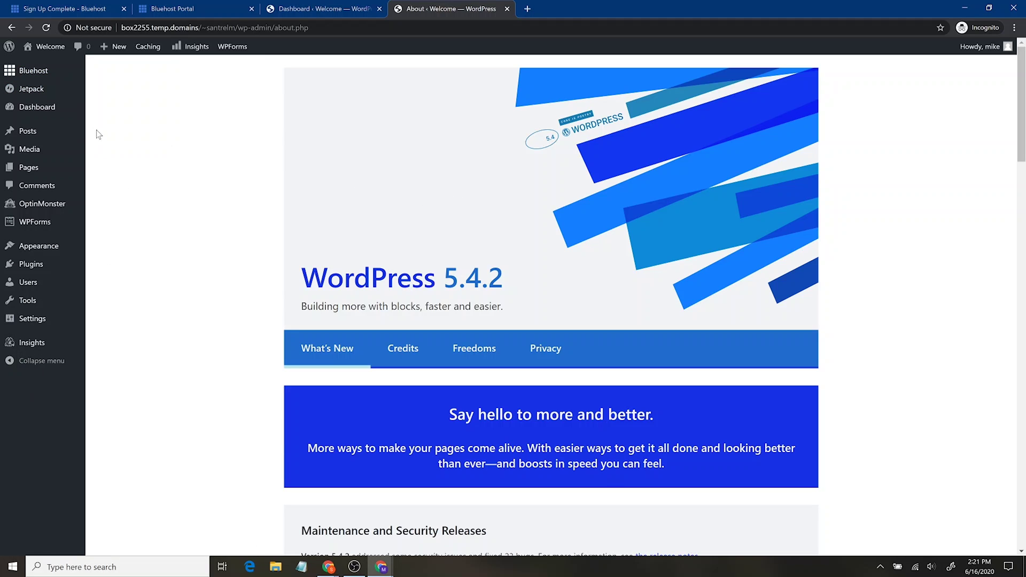
# View the live site's front page in a new browser tab.
pyautogui.moveTo(11, 48)
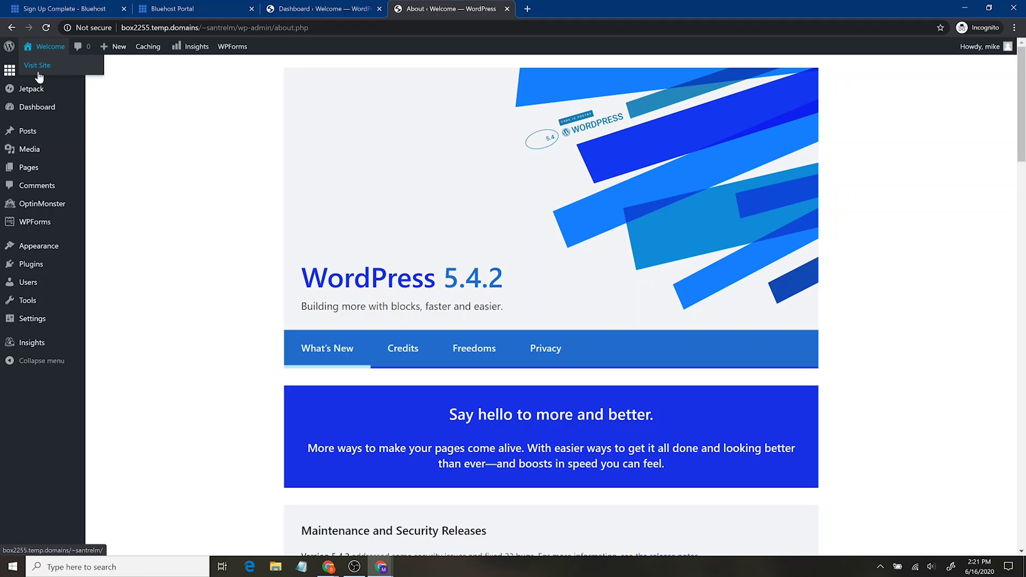
pyautogui.middleClick(38, 73)
pyautogui.click(596, 7)
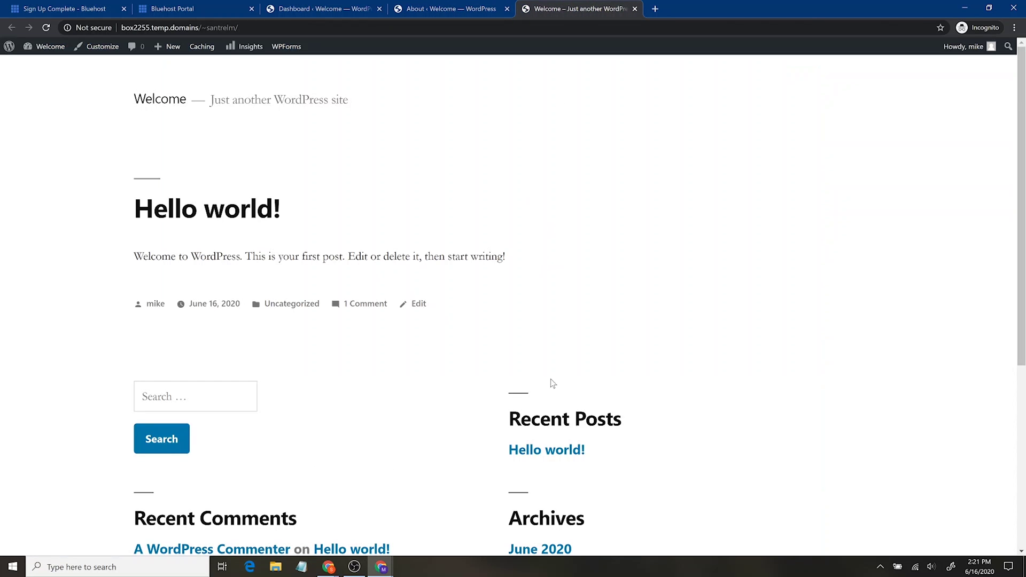
pyautogui.scroll(-5, 600, 343)
pyautogui.scroll(5, 600, 337)
# Close the site preview and go to the Installed Plugins list.
pyautogui.click(634, 9)
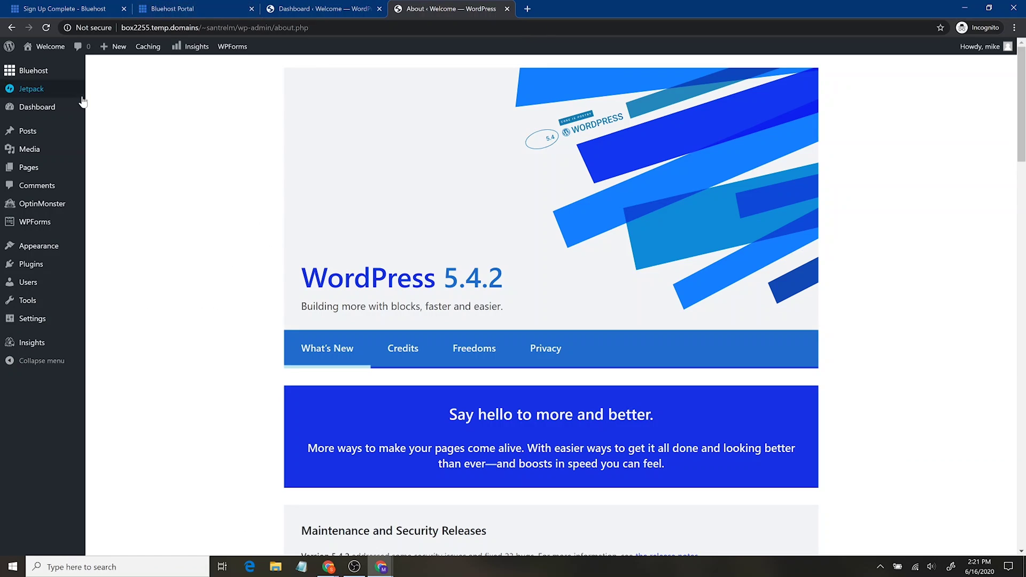
pyautogui.moveTo(65, 110)
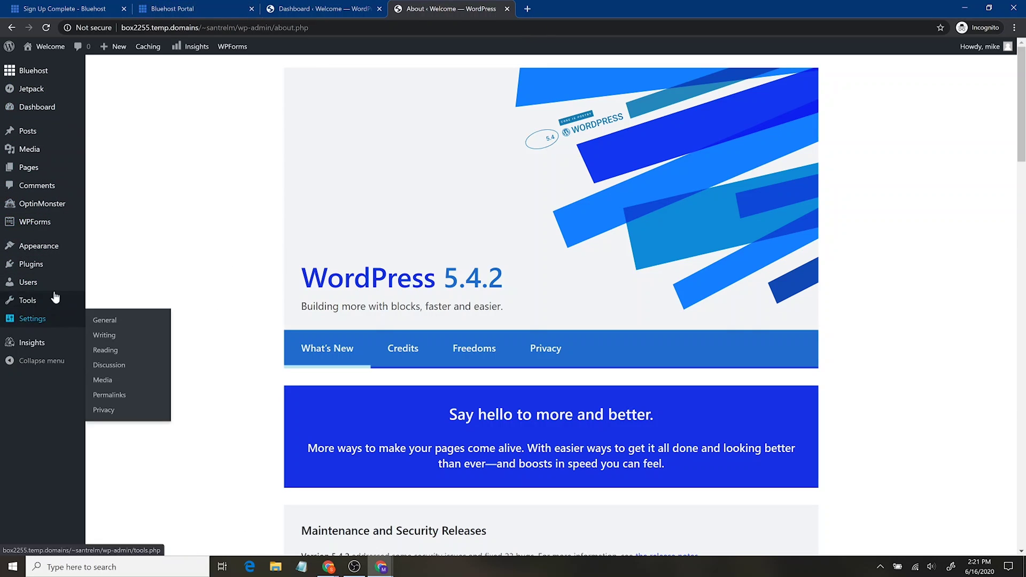
pyautogui.click(54, 272)
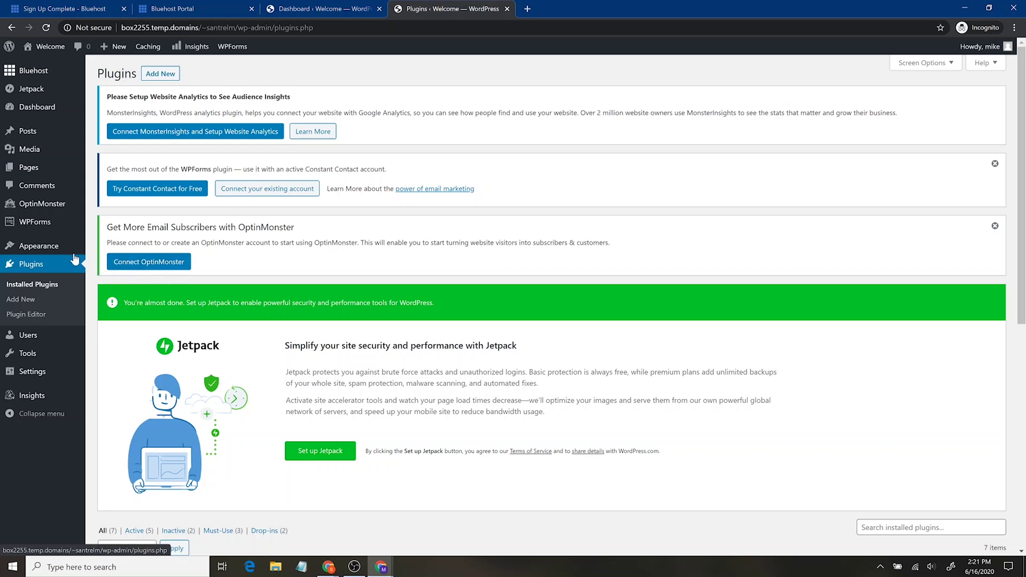
# Bulk-deactivate Bluehost, Google Analytics, Jetpack, Hello Dolly, OptinMonster and WPForms Lite.
pyautogui.scroll(-8, 480, 320)
pyautogui.scroll(8, 507, 315)
pyautogui.scroll(-8, 233, 374)
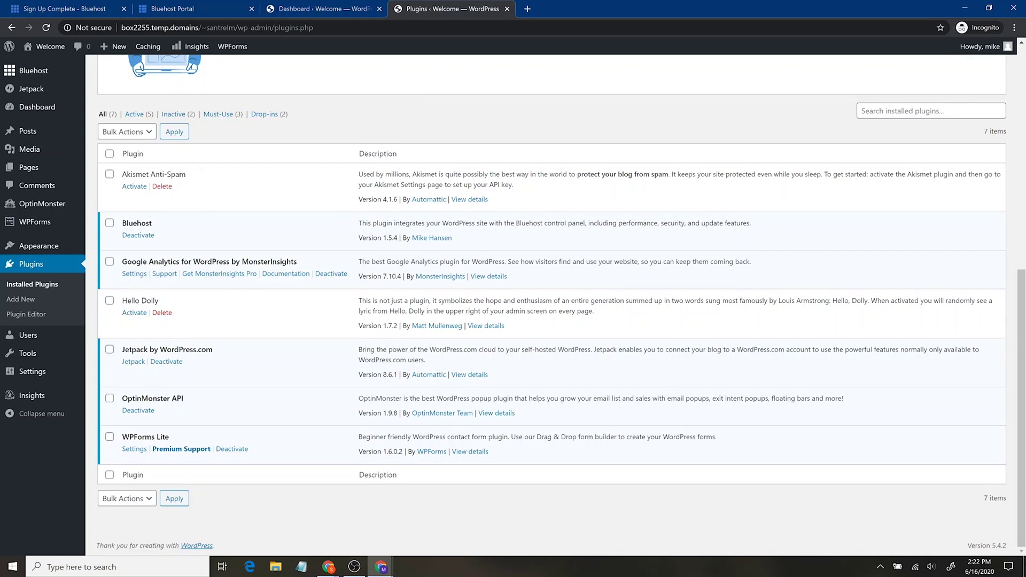
pyautogui.moveTo(123, 174); pyautogui.dragTo(220, 177)
pyautogui.click(224, 182)
pyautogui.click(109, 224)
pyautogui.click(110, 263)
pyautogui.click(109, 349)
pyautogui.click(109, 300)
pyautogui.click(109, 398)
pyautogui.click(109, 437)
pyautogui.click(149, 137)
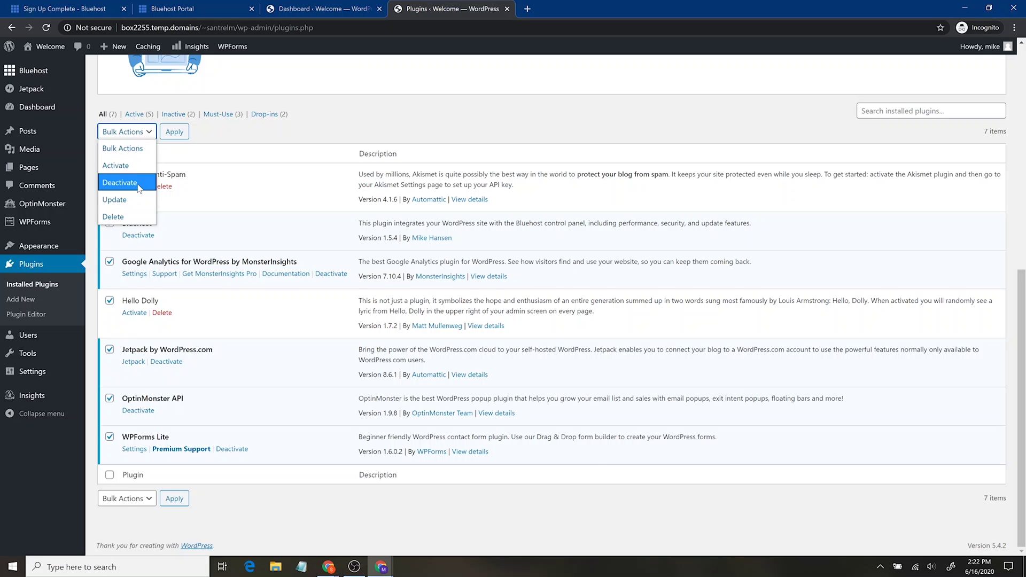
pyautogui.click(129, 182)
pyautogui.click(178, 131)
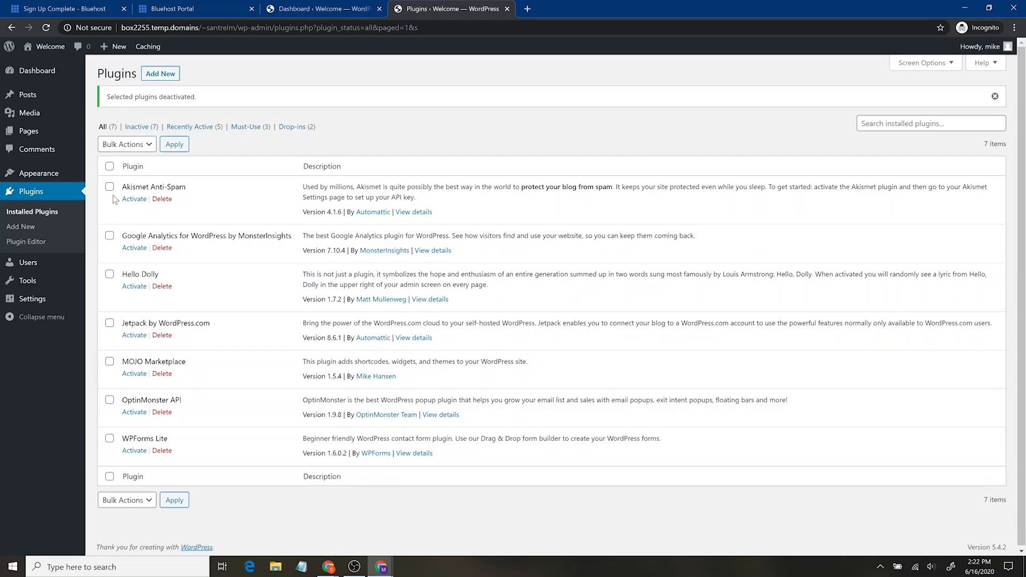
# Select all inactive plugins and bulk-delete them, confirming the deletion.
pyautogui.click(137, 127)
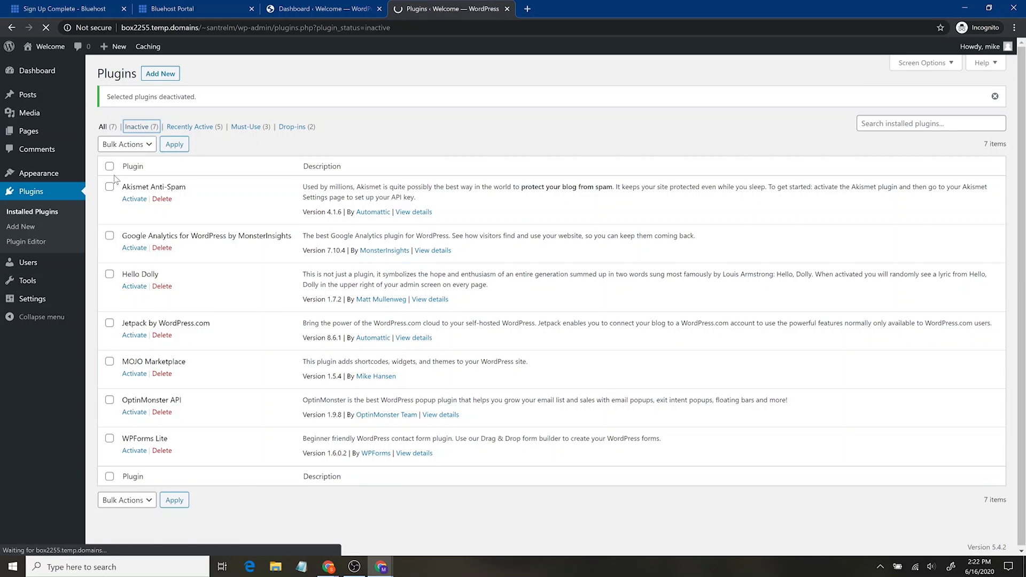
pyautogui.click(110, 134)
pyautogui.click(128, 113)
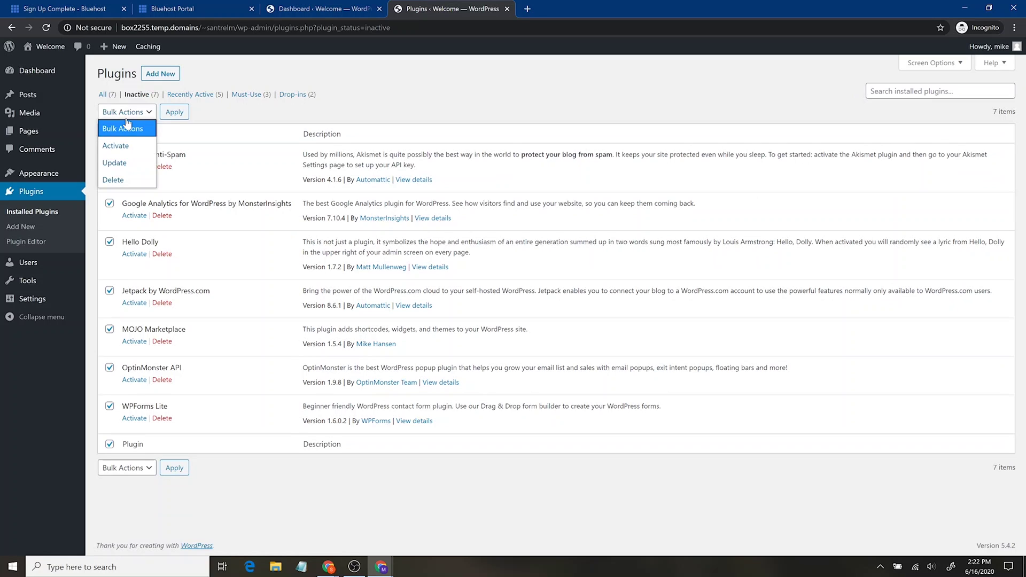
pyautogui.click(136, 181)
pyautogui.click(174, 112)
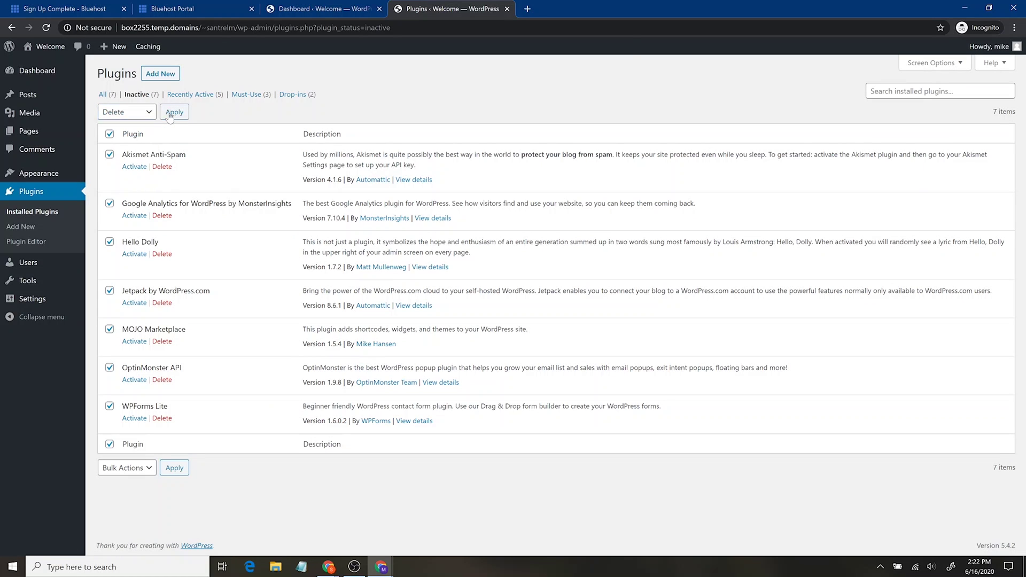
pyautogui.click(565, 99)
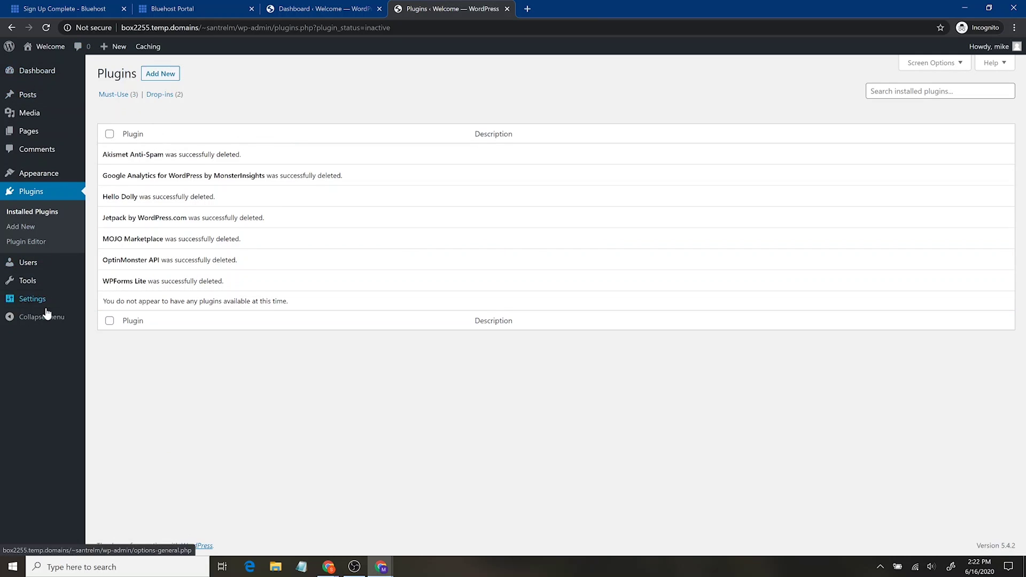
pyautogui.moveTo(45, 112)
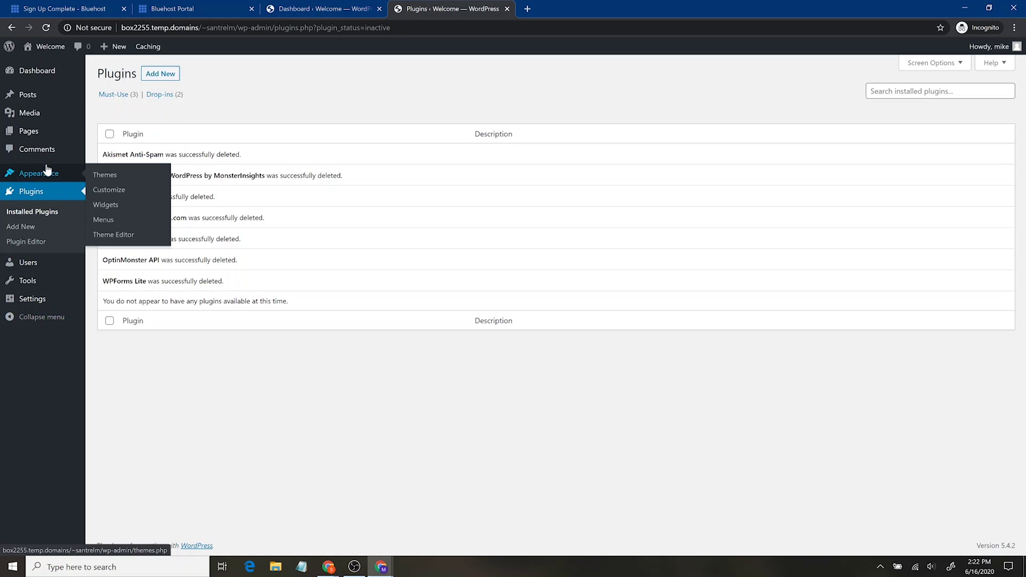
pyautogui.moveTo(50, 105)
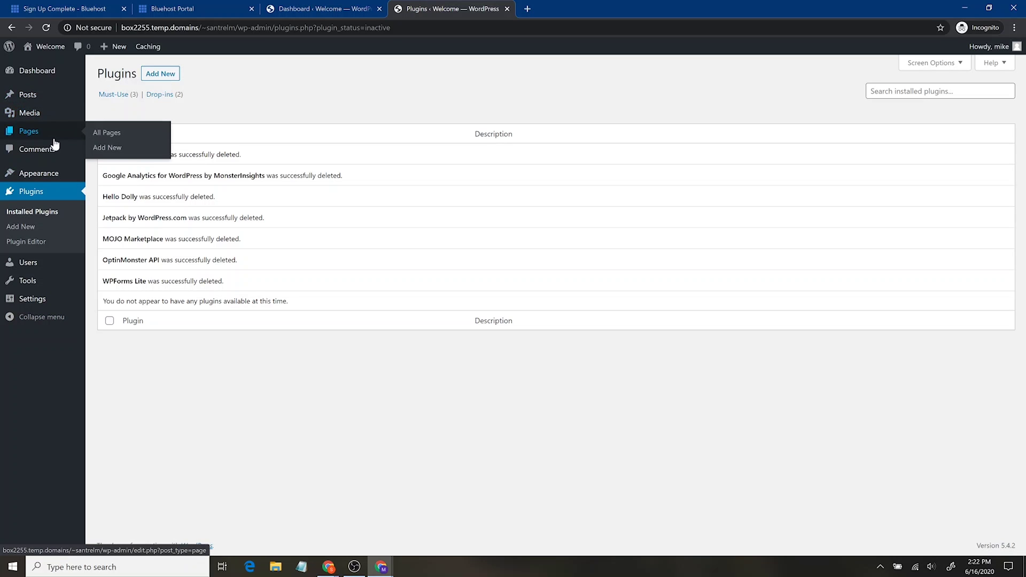
# Trash the Hello world! post, check the empty Media Library, then view the Pages list.
pyautogui.click(54, 107)
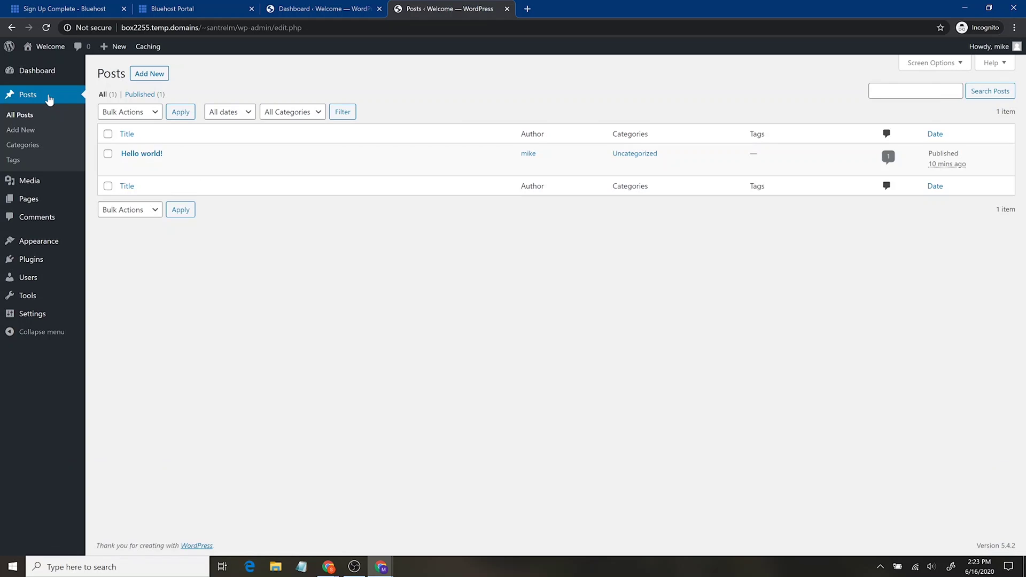
pyautogui.moveTo(125, 165)
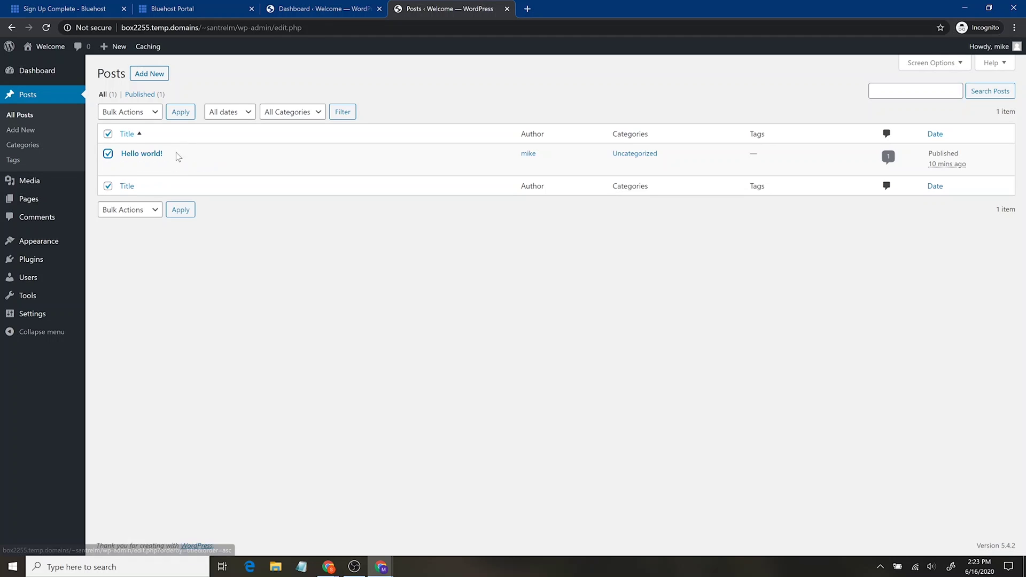
pyautogui.click(181, 166)
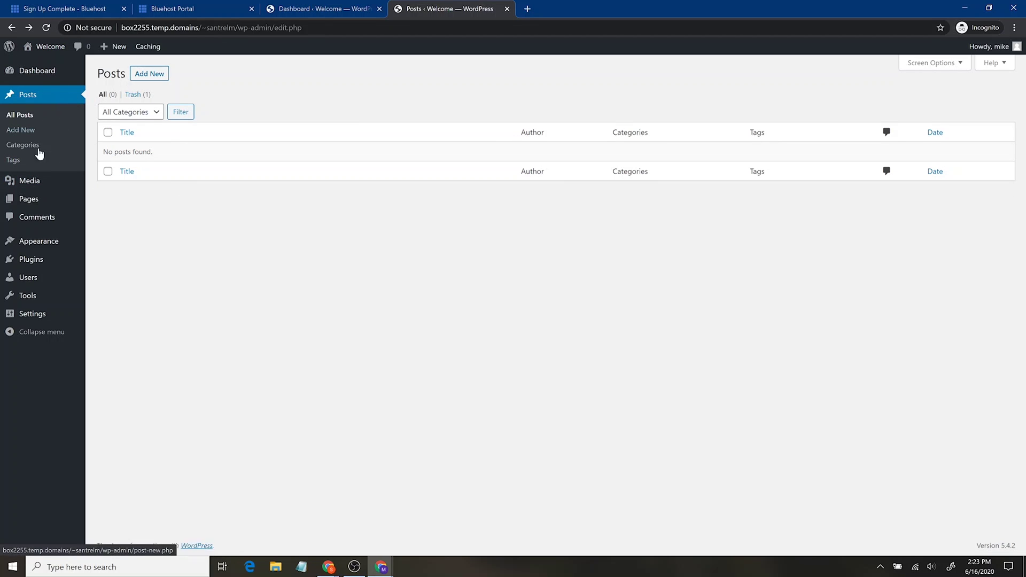
pyautogui.click(47, 186)
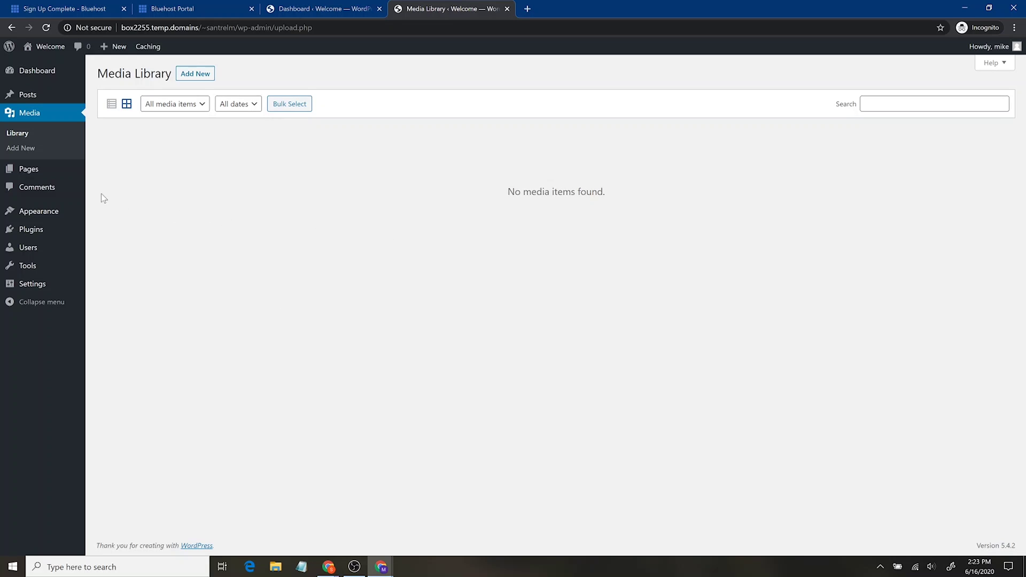
pyautogui.click(47, 176)
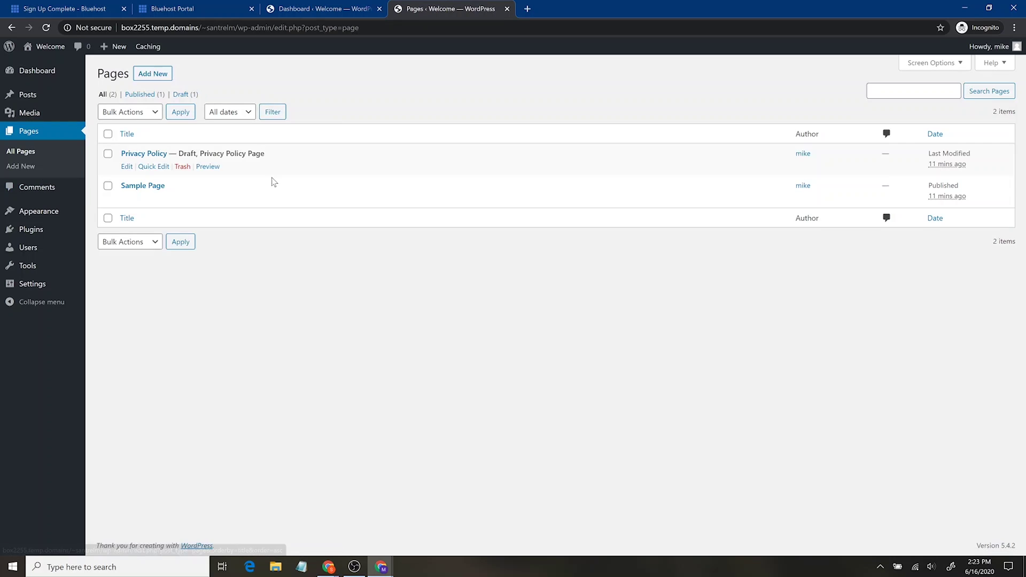
# Bulk-trash the Privacy Policy and Sample Page pages, then view the Comments list.
pyautogui.moveTo(167, 190)
pyautogui.moveTo(143, 160)
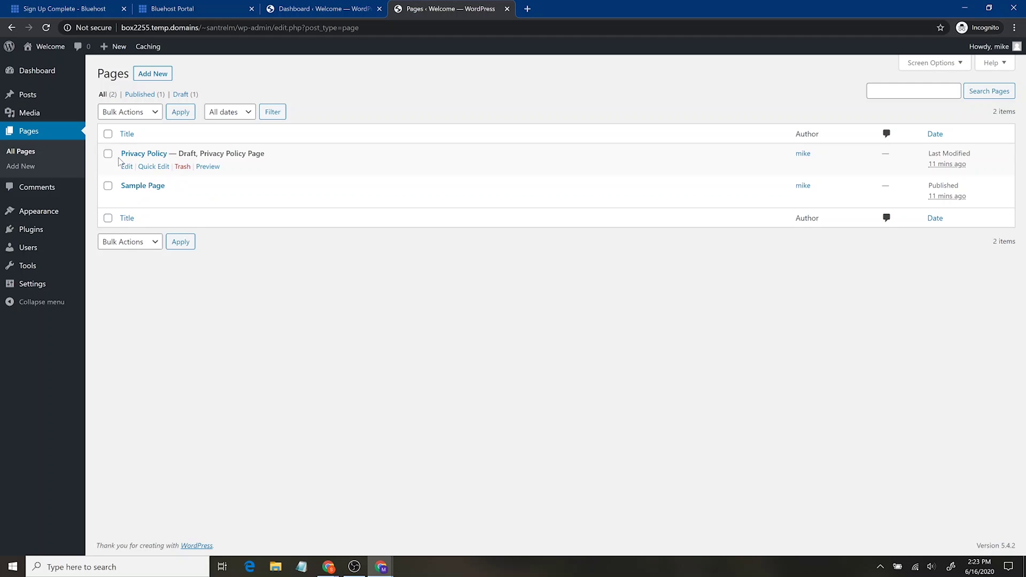
pyautogui.click(108, 185)
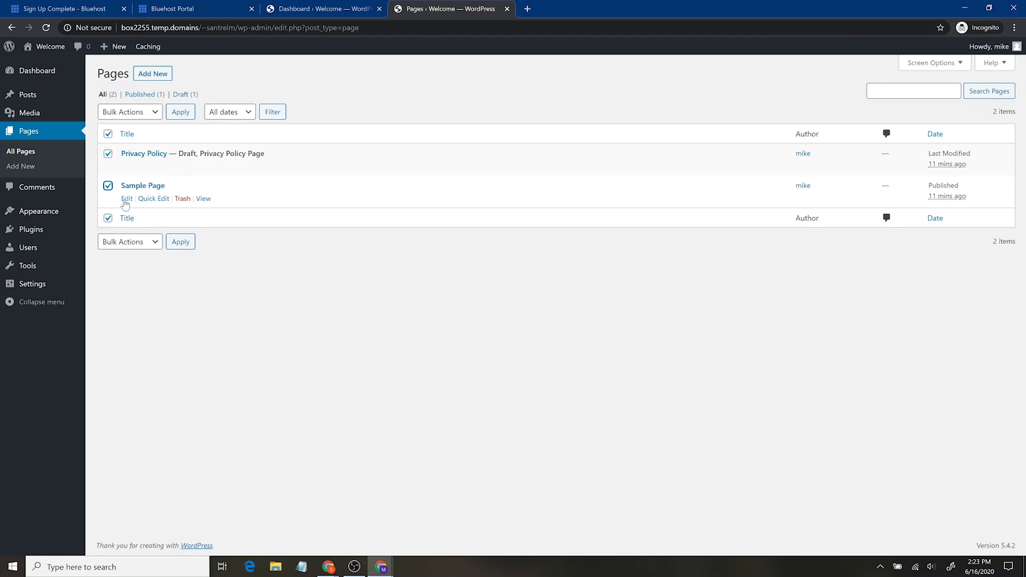
pyautogui.click(141, 116)
pyautogui.click(140, 163)
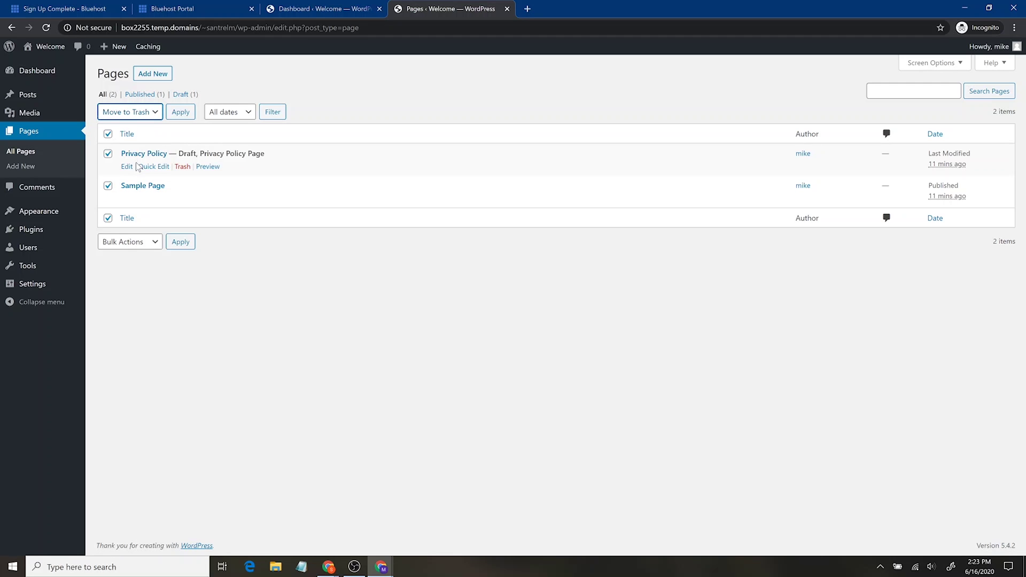
pyautogui.click(179, 115)
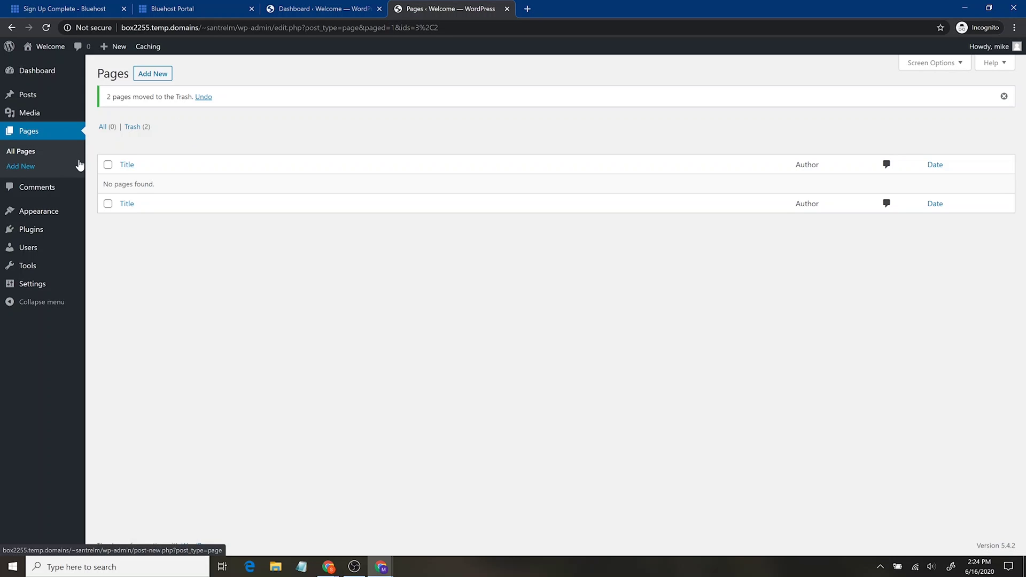
pyautogui.click(56, 186)
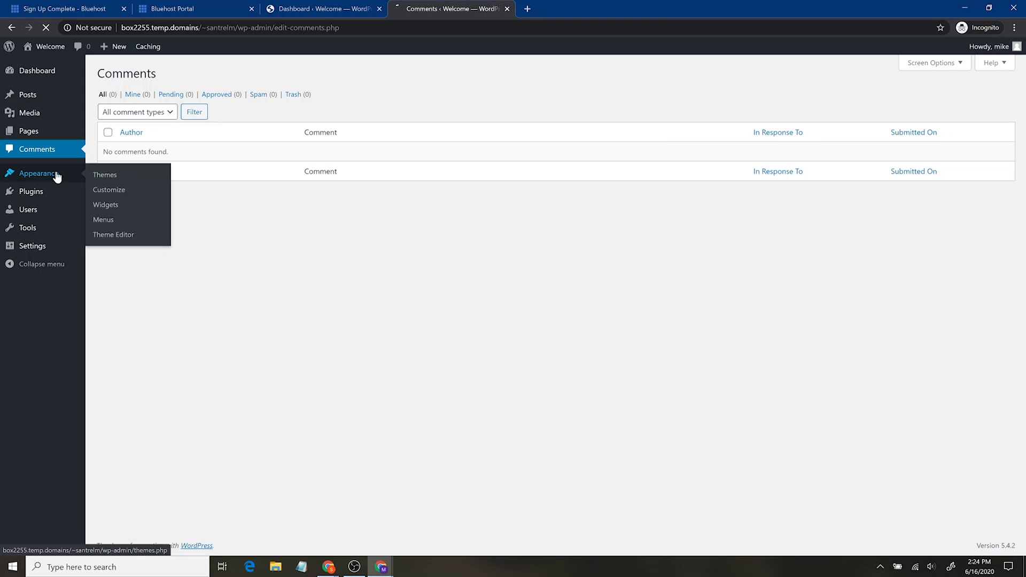
# Check the installed themes and view the live site in a separate tab.
pyautogui.click(56, 177)
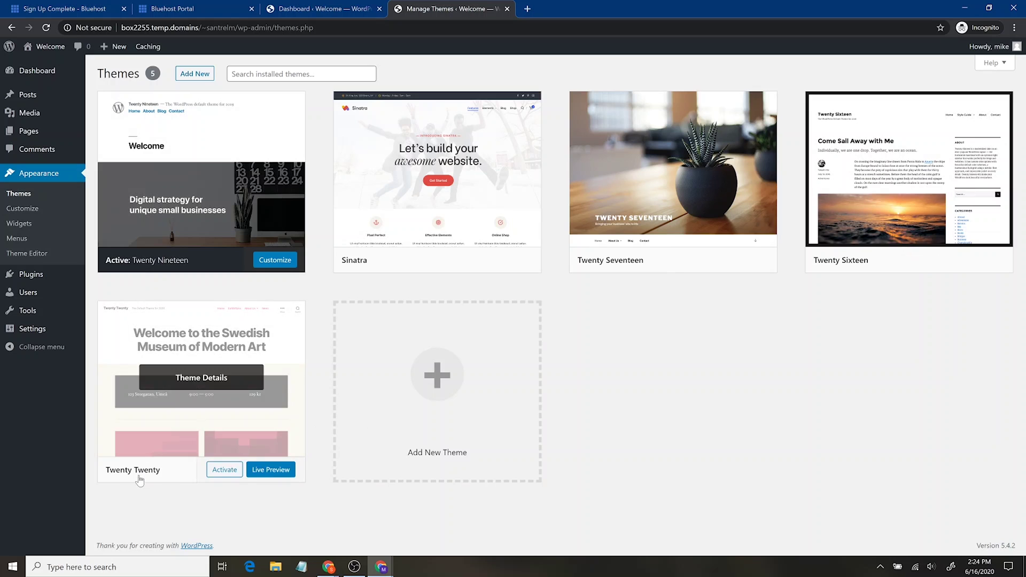
pyautogui.moveTo(55, 50)
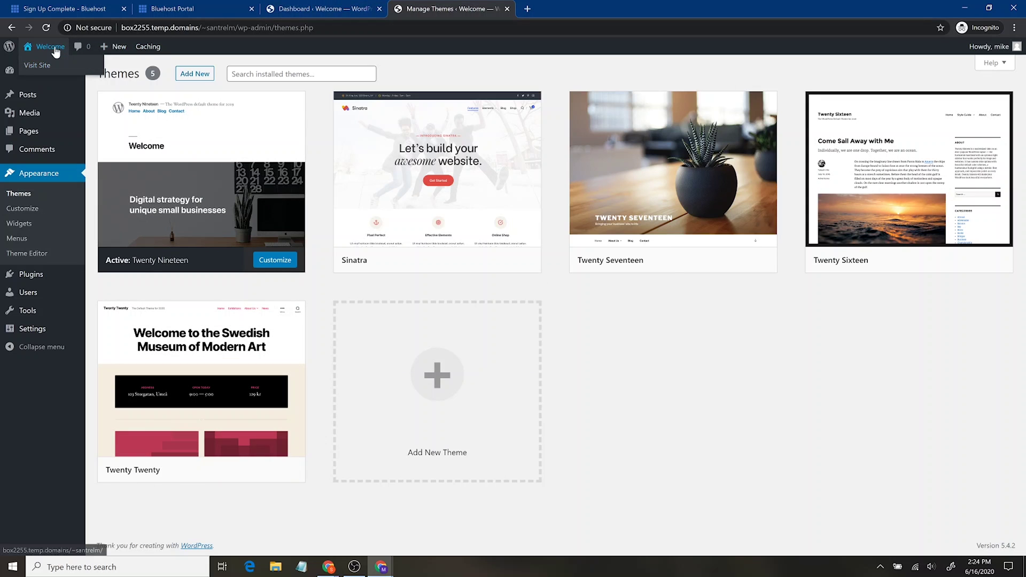
pyautogui.middleClick(57, 65)
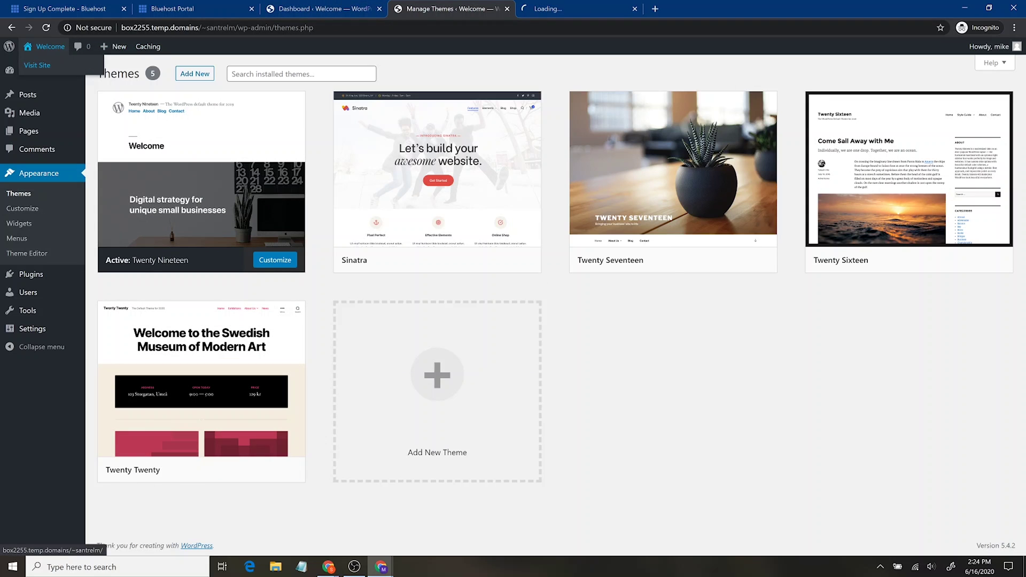
pyautogui.click(573, 6)
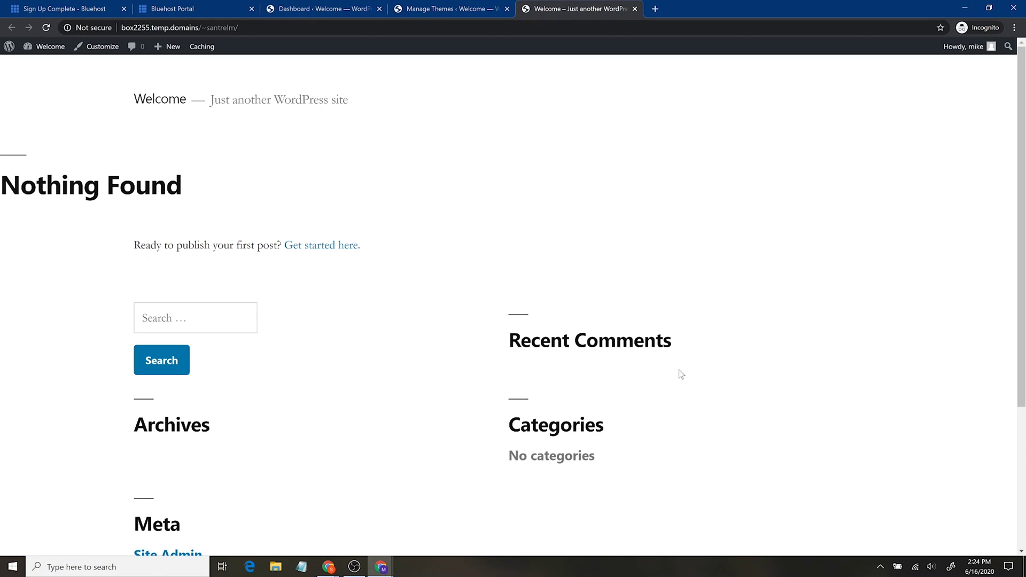
pyautogui.click(424, 4)
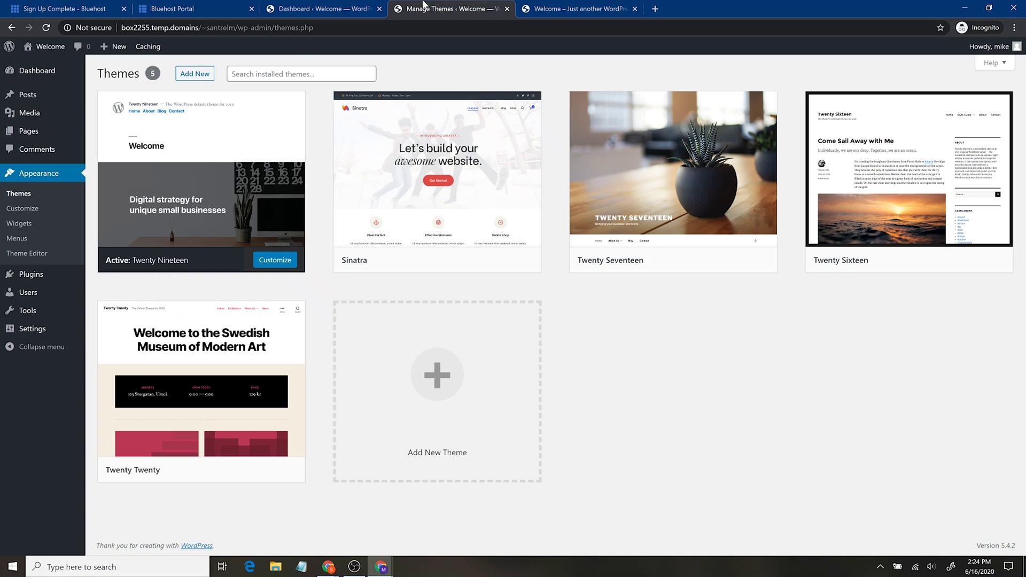
# Search the WordPress theme directory on Add New Themes for Astra.
pyautogui.click(301, 74)
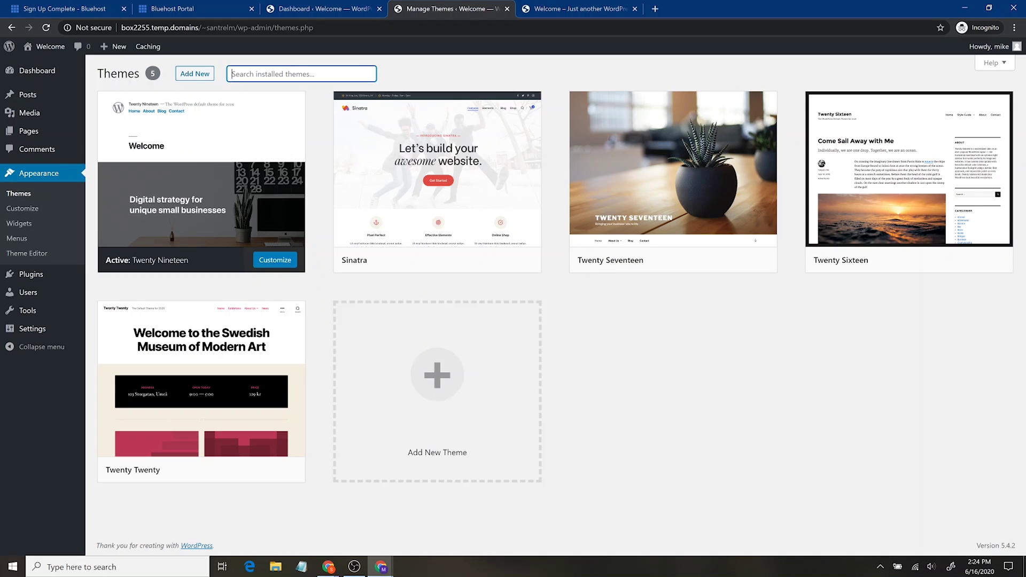
pyautogui.write('ast')
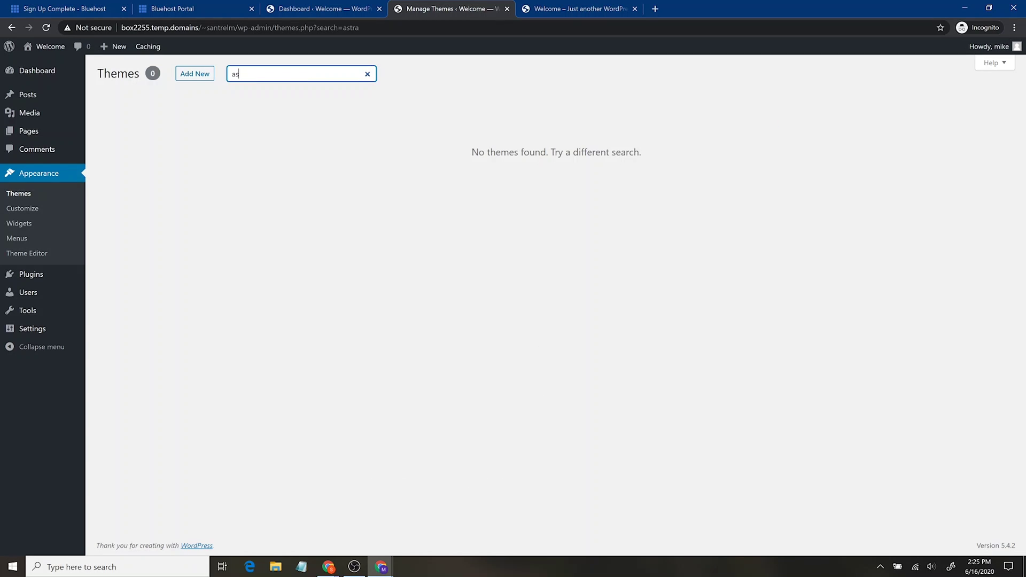
pyautogui.press('BackSpace')
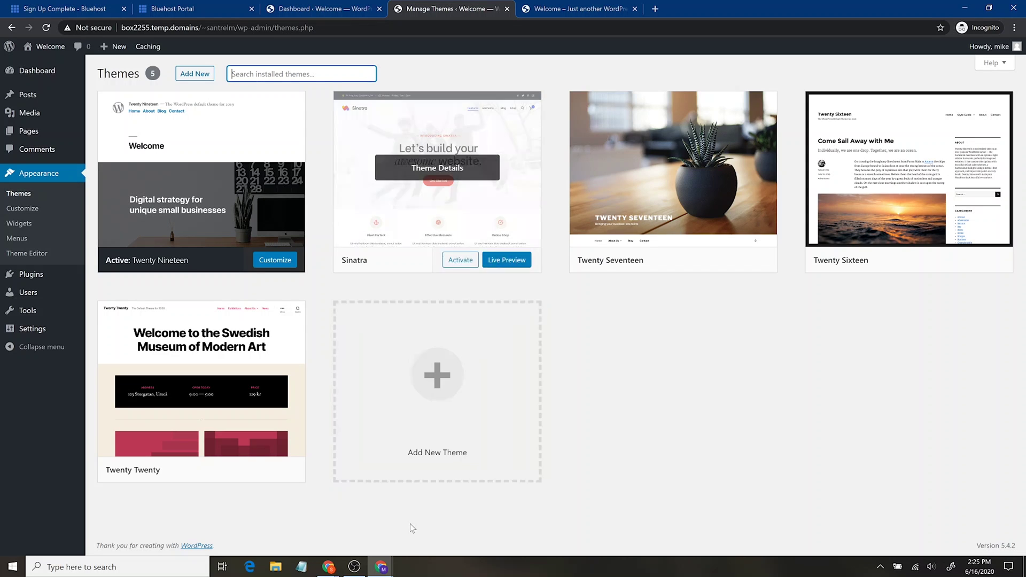
pyautogui.click(205, 73)
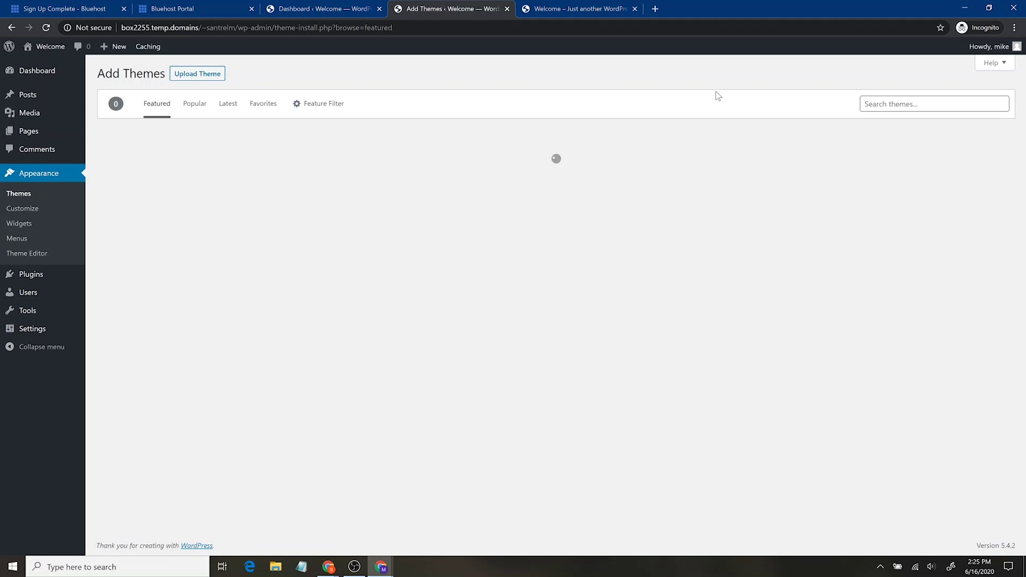
pyautogui.click(897, 104)
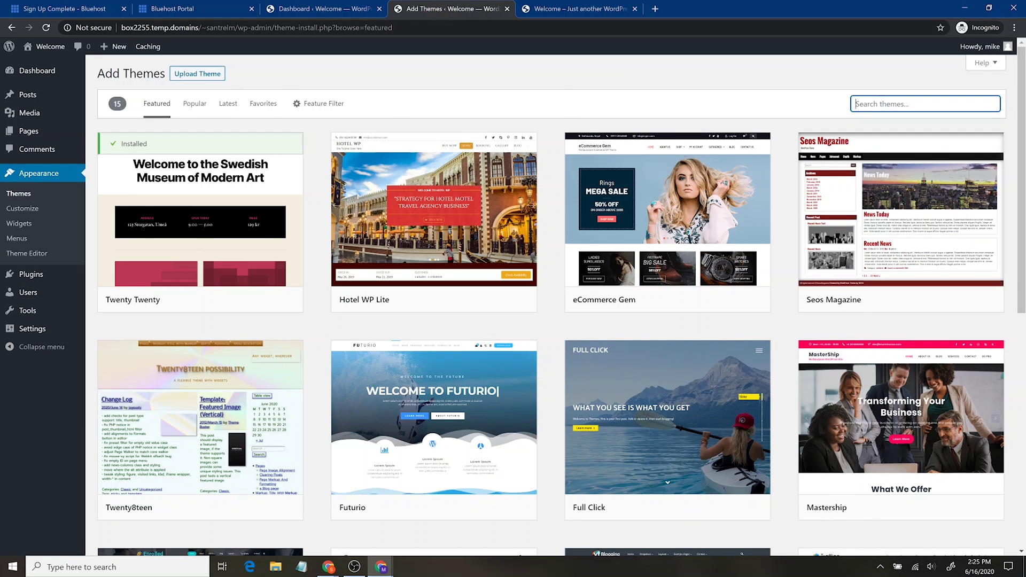
pyautogui.write('astra')
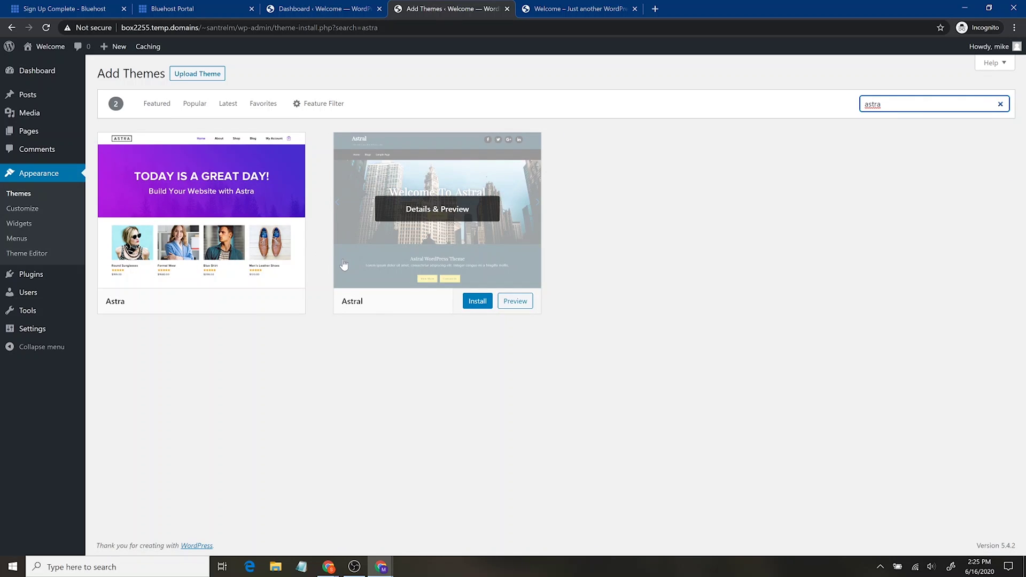
# Load santrelmedia.com/astra in a new tab and scroll through the Astra homepage features.
pyautogui.click(652, 9)
pyautogui.write('santrelmed')
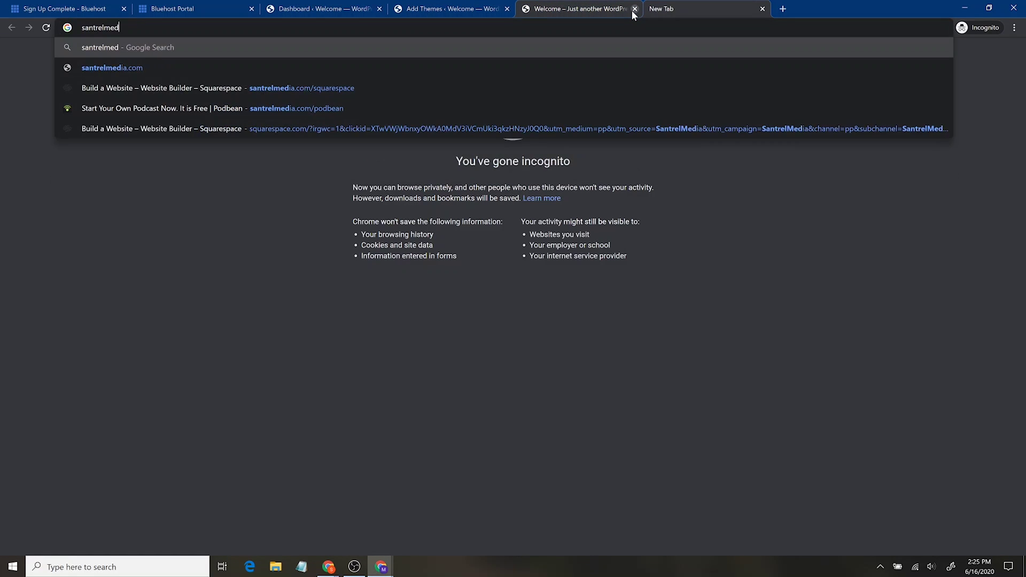
pyautogui.write('ia.com/astr')
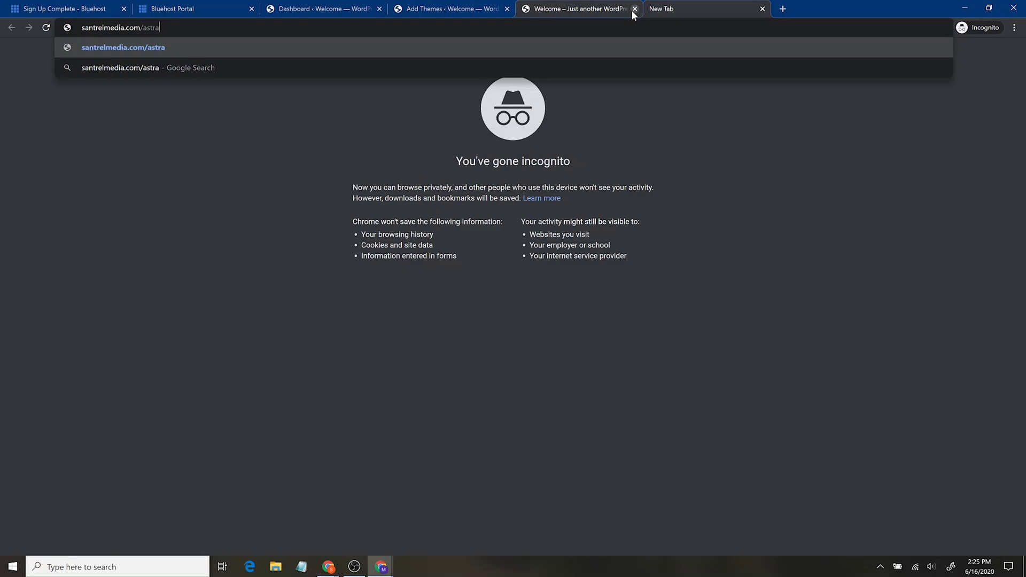
pyautogui.write('a')
pyautogui.press('Return')
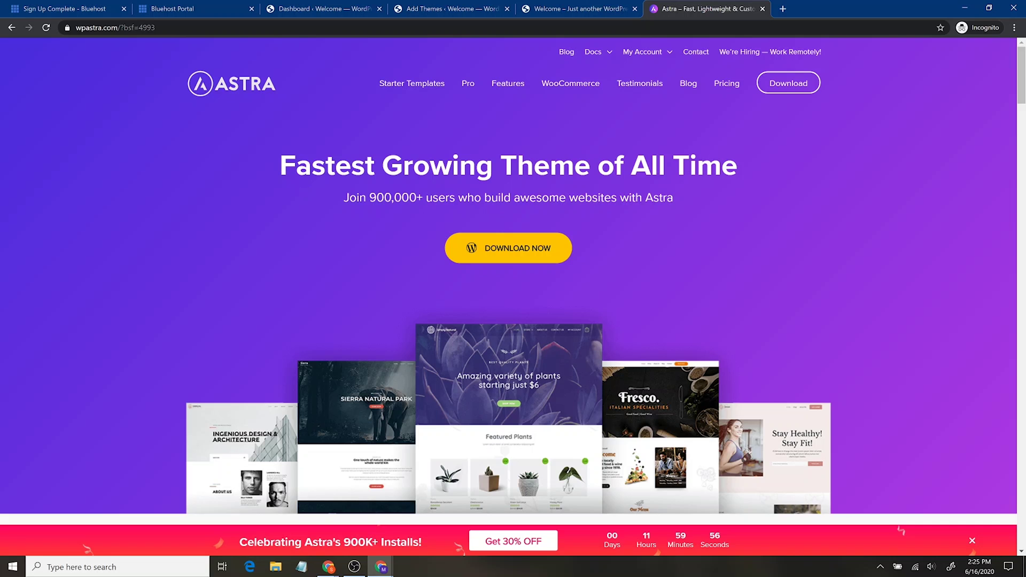
pyautogui.scroll(-3, 822, 245)
pyautogui.scroll(3, 799, 253)
pyautogui.scroll(-7, 557, 243)
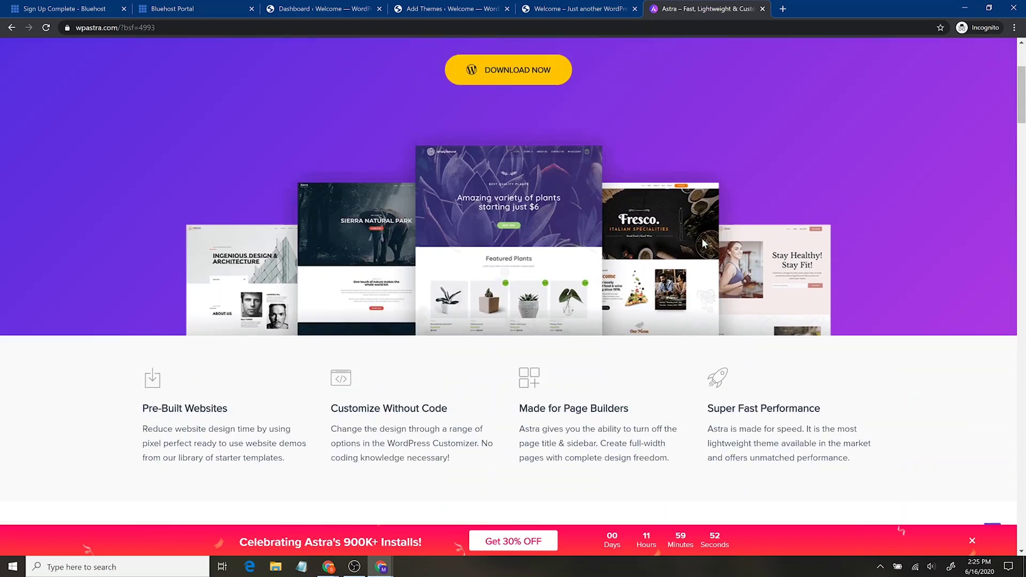
pyautogui.scroll(-4, 685, 261)
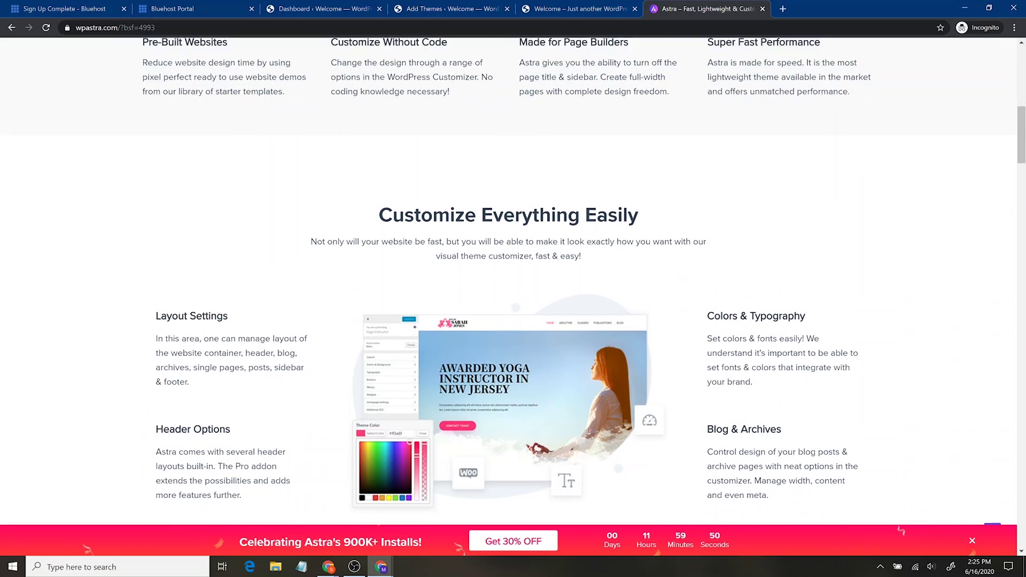
pyautogui.scroll(-2, 634, 254)
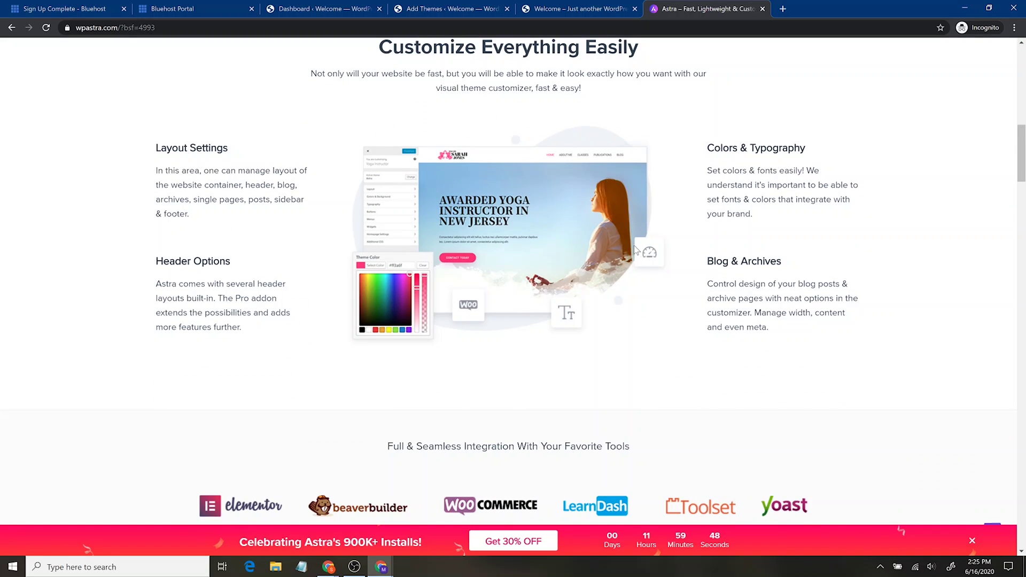
pyautogui.scroll(-3, 636, 250)
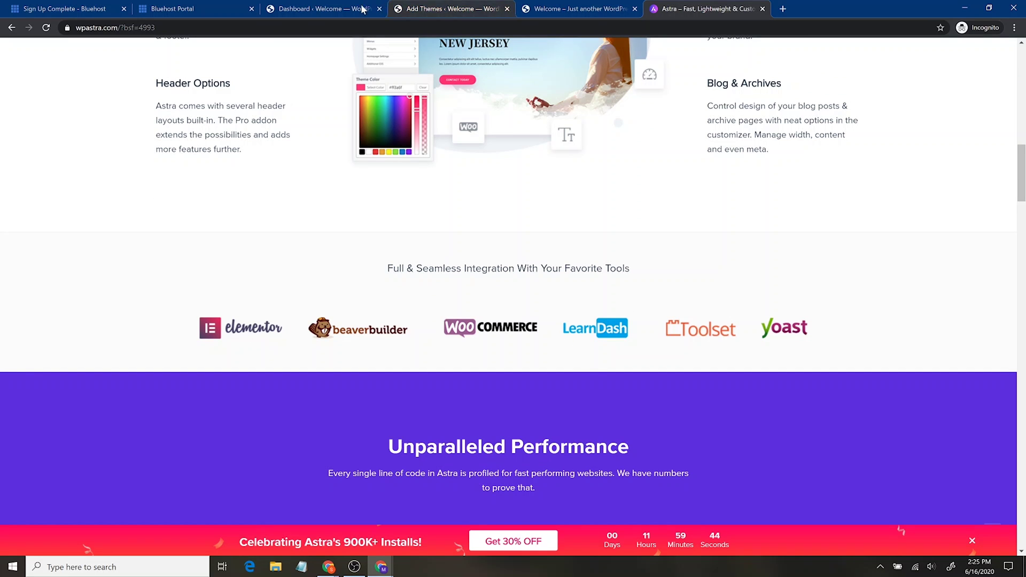
# Close the extra dashboard tab, then install and activate the Astra theme.
pyautogui.click(321, 8)
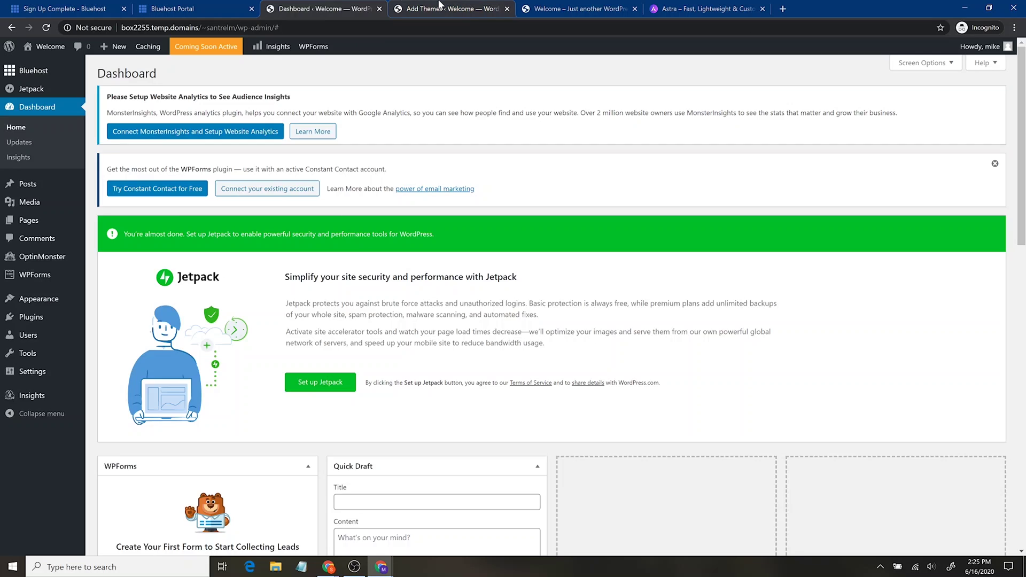
pyautogui.click(428, 9)
pyautogui.click(379, 9)
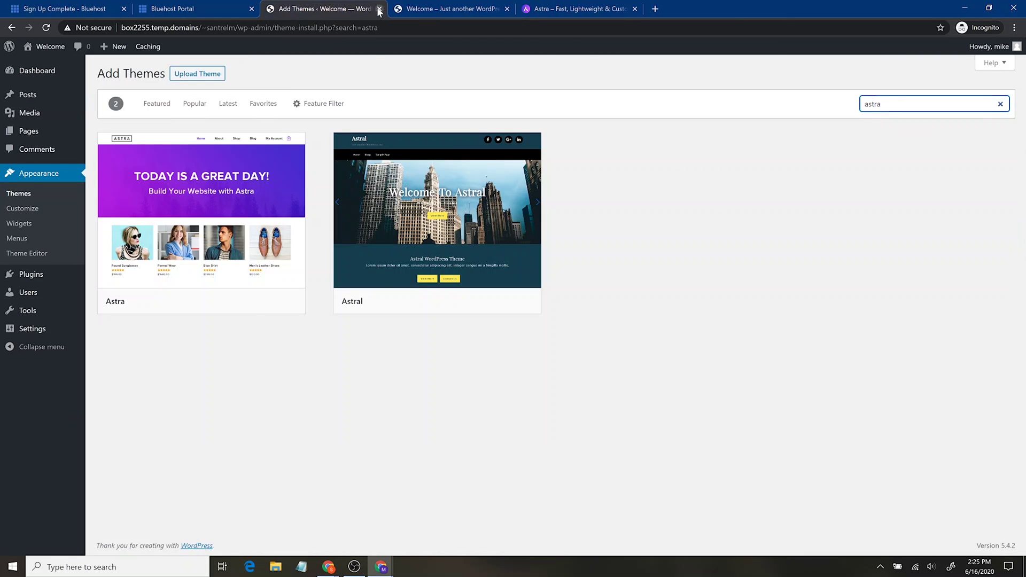
pyautogui.moveTo(231, 214)
pyautogui.click(238, 304)
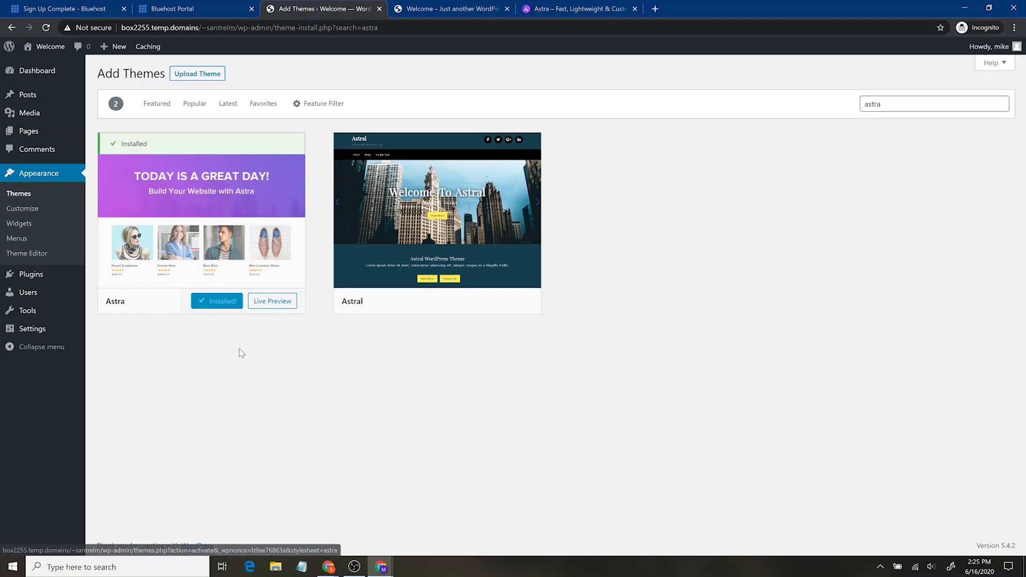
pyautogui.click(225, 301)
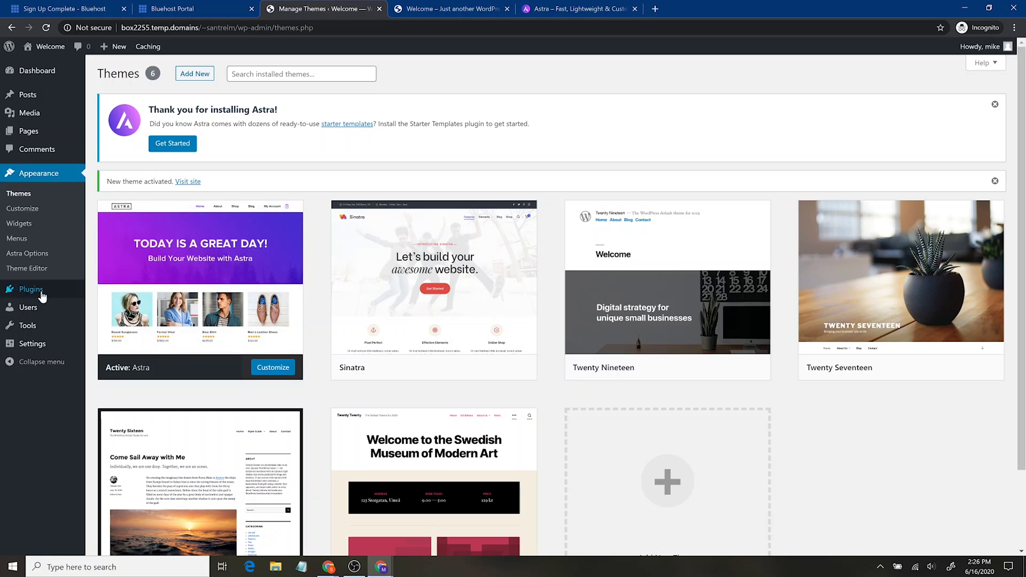
# Go to Plugins > Add New and open a blank browser tab.
pyautogui.click(42, 296)
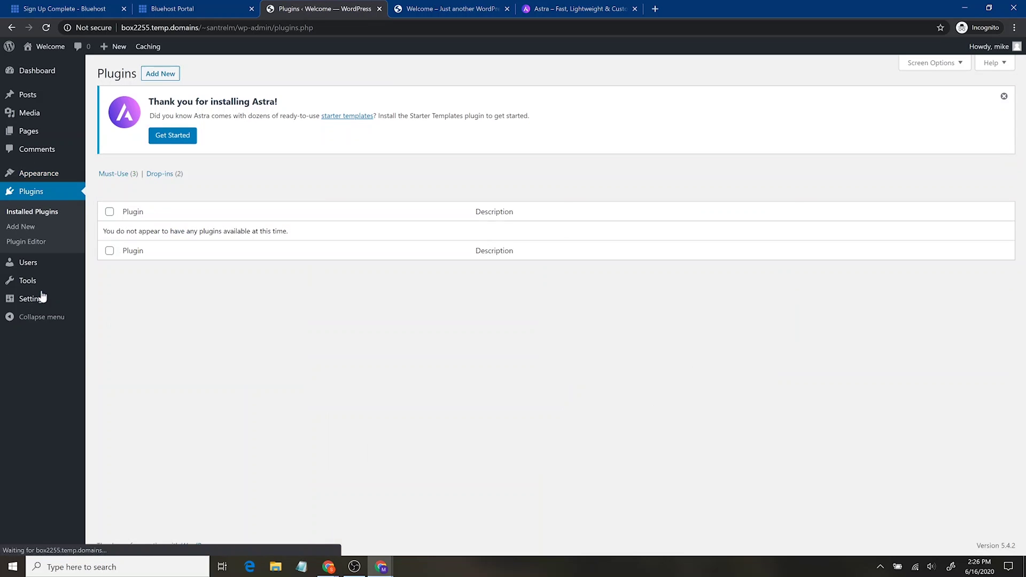
pyautogui.click(156, 76)
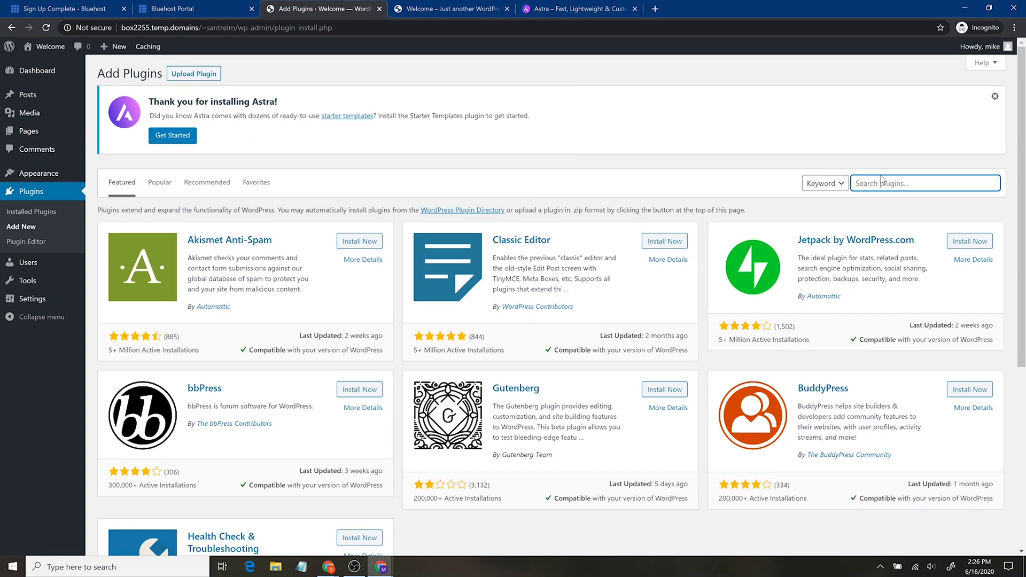
pyautogui.hotkey('ctrl', 't')
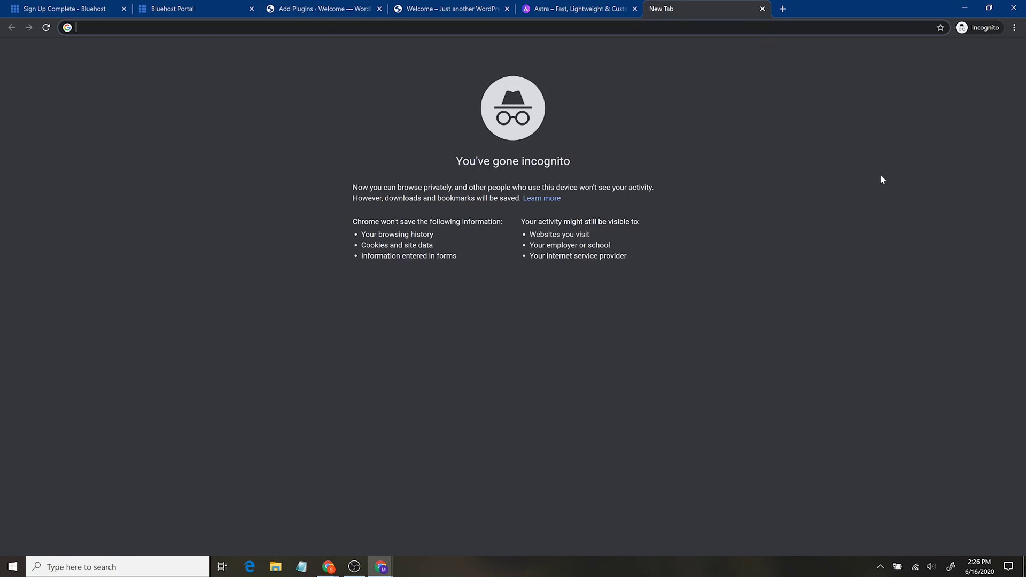
# Load santrelmedia.com/elementor and scroll through Elementor's homepage feature sections.
pyautogui.write('santrelmedi')
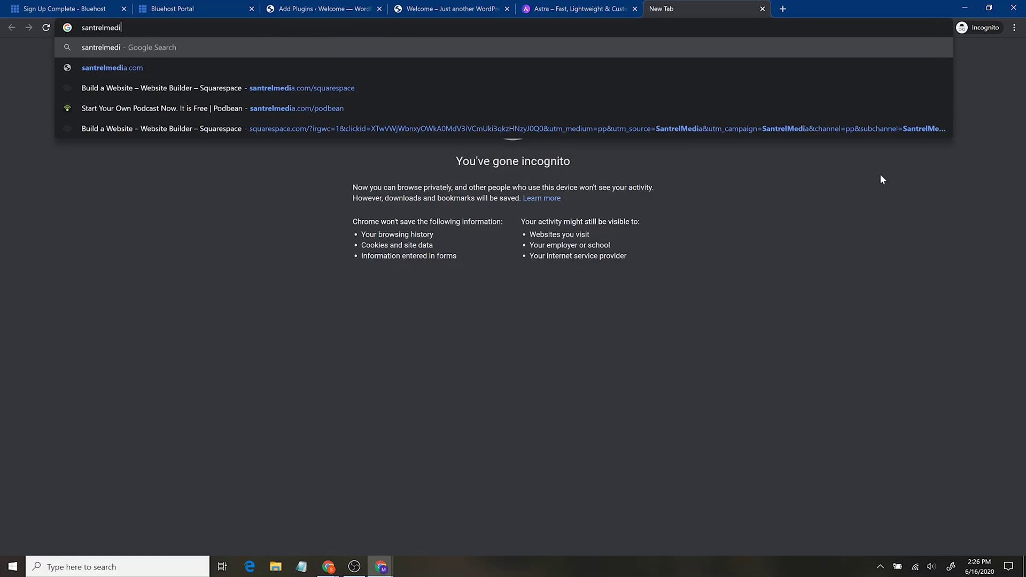
pyautogui.write('a.com/elementor')
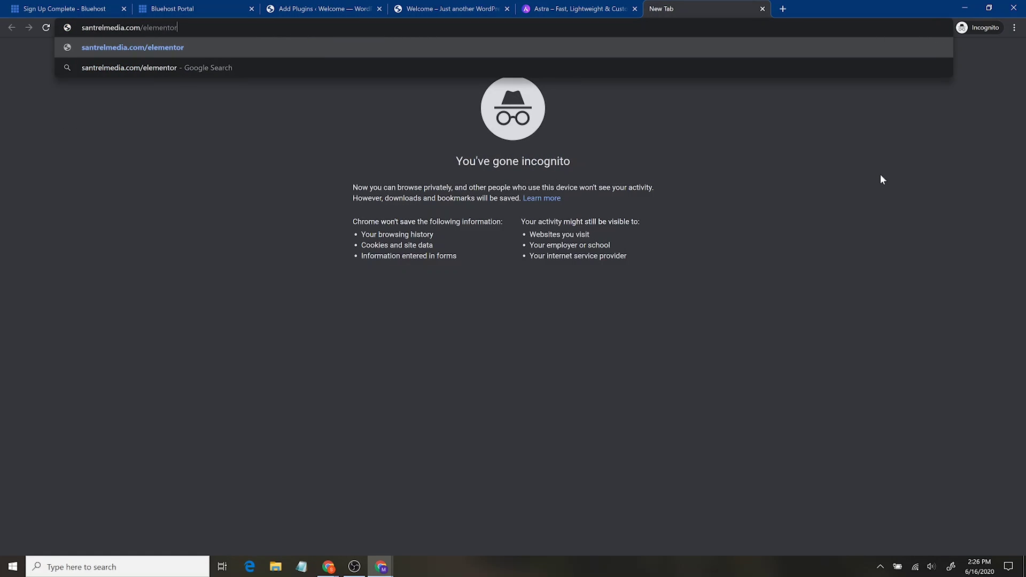
pyautogui.press('Return')
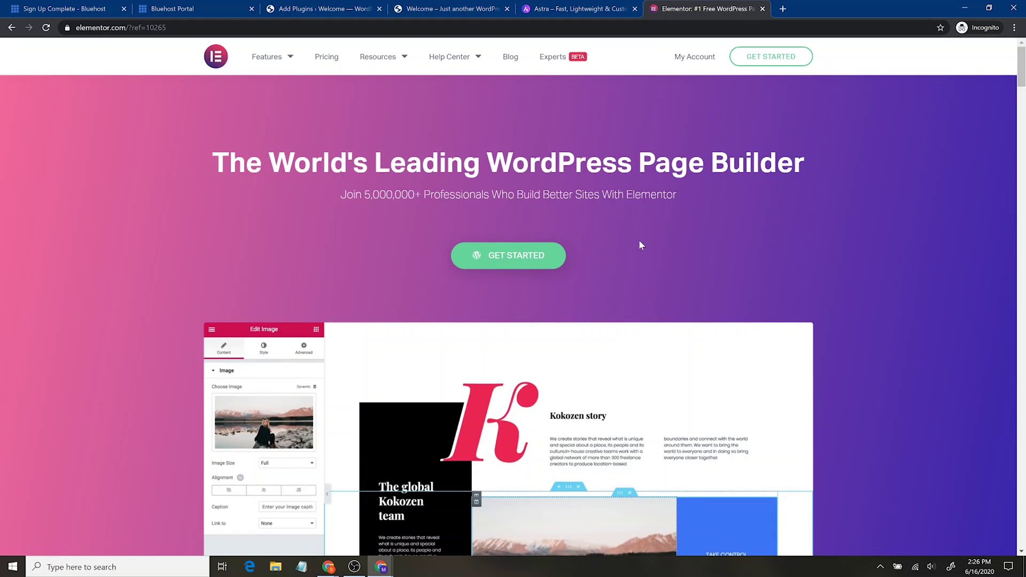
pyautogui.scroll(-6, 625, 294)
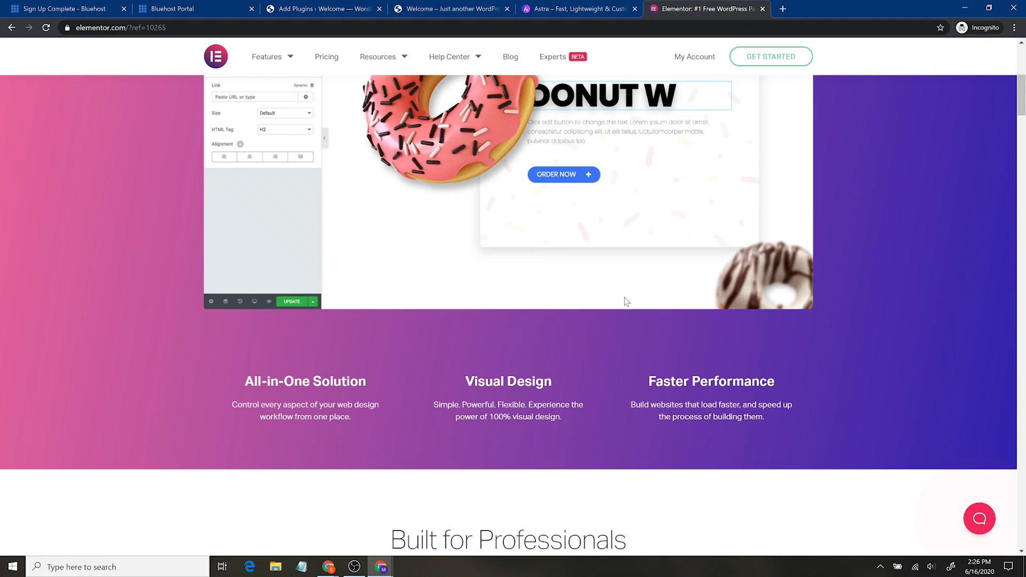
pyautogui.scroll(-3, 625, 297)
pyautogui.scroll(-10, 623, 300)
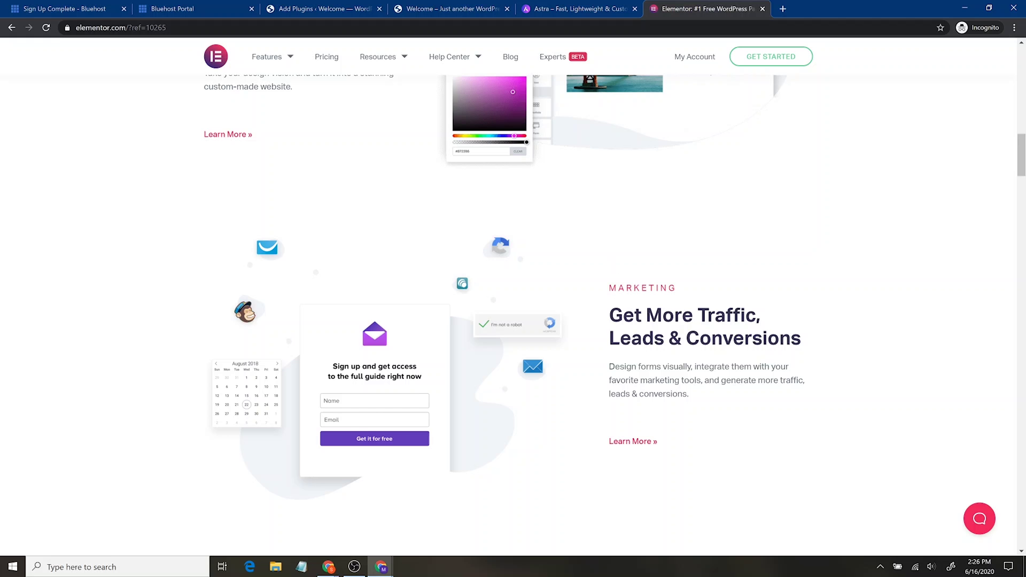
pyautogui.scroll(7, 656, 391)
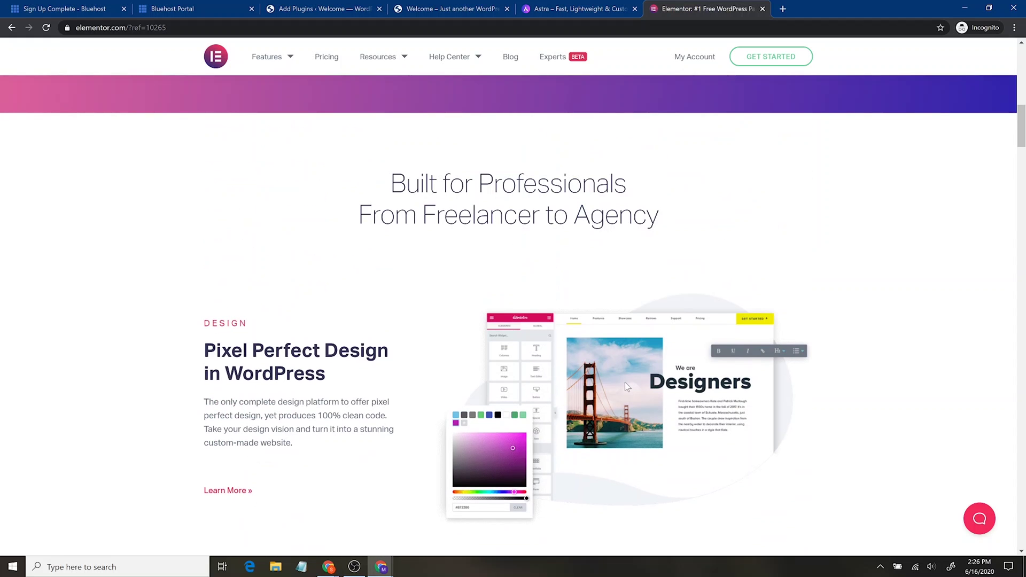
pyautogui.scroll(6, 583, 305)
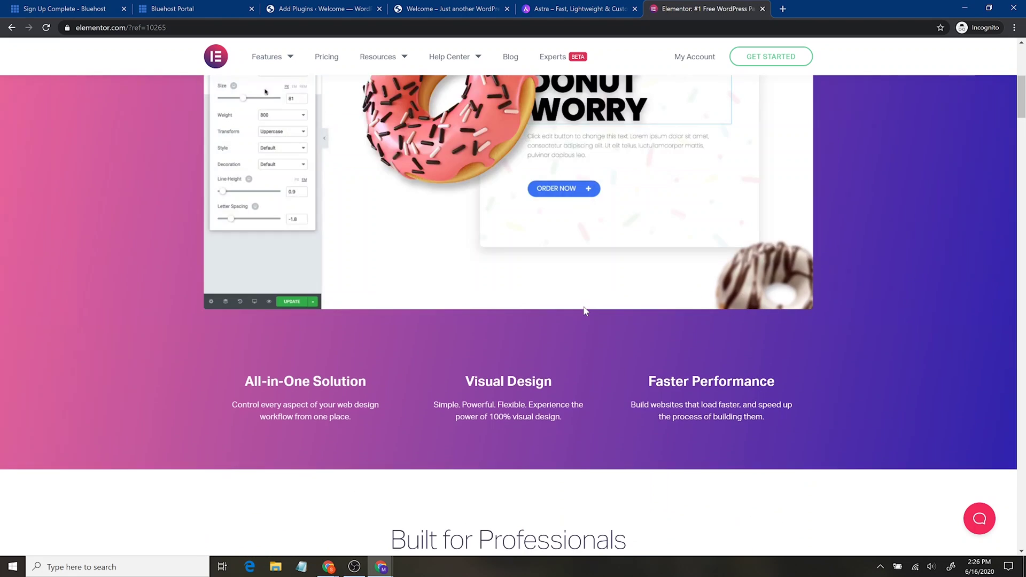
# Search 'ele', install and activate Elementor Page Builder, then return to Add Plugins.
pyautogui.click(324, 8)
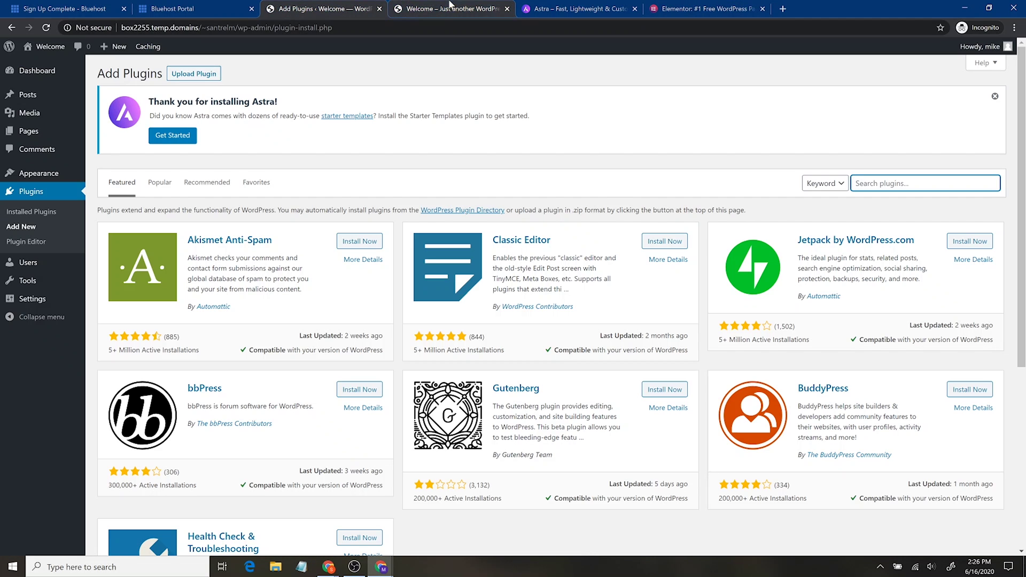
pyautogui.write('elementor')
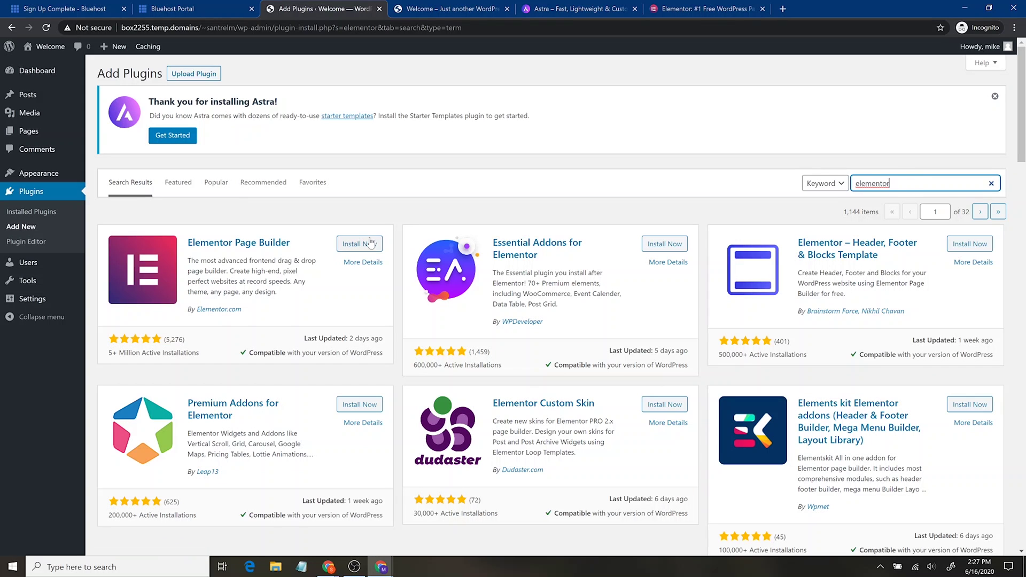
pyautogui.click(367, 244)
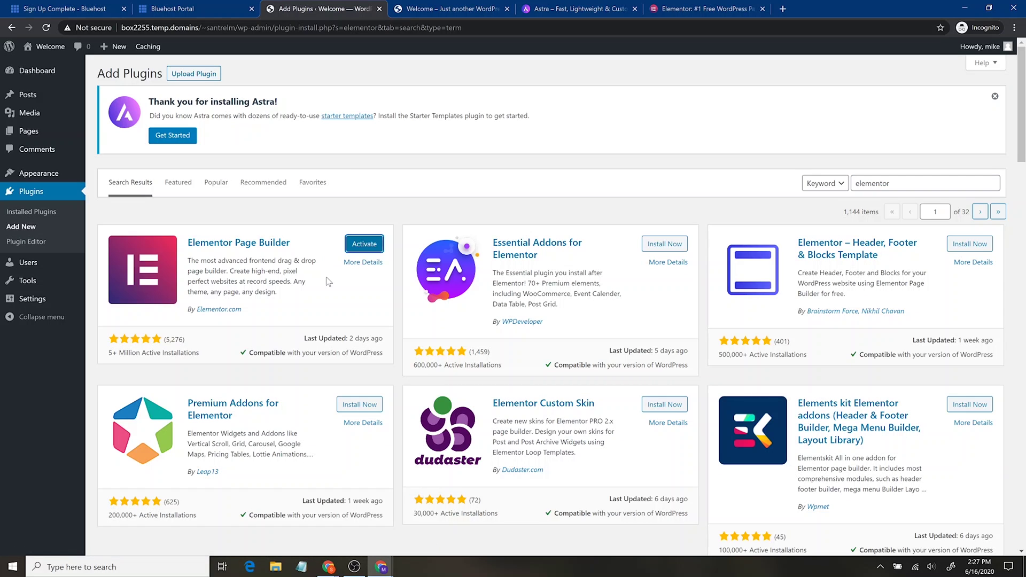
pyautogui.click(365, 246)
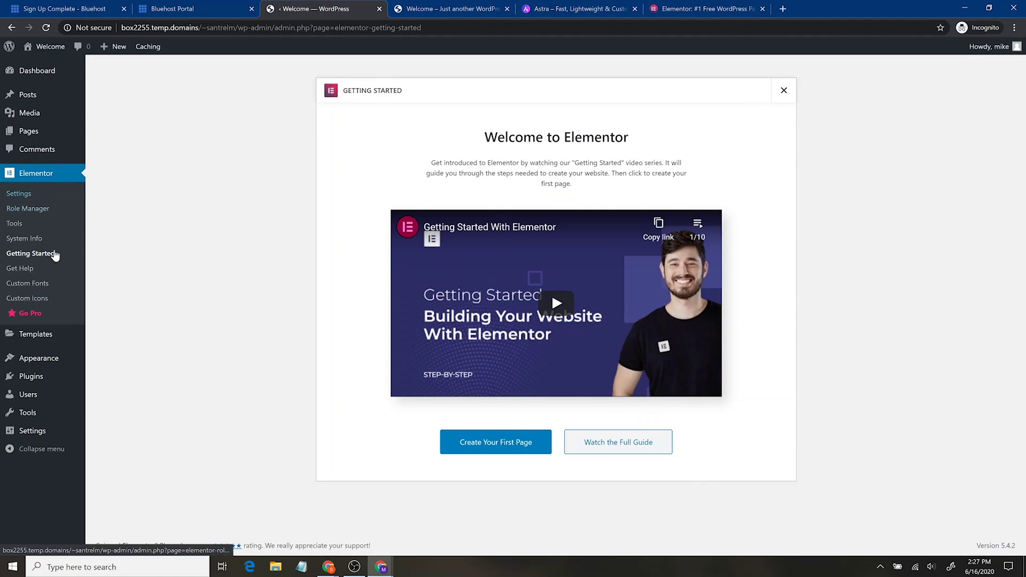
pyautogui.click(47, 384)
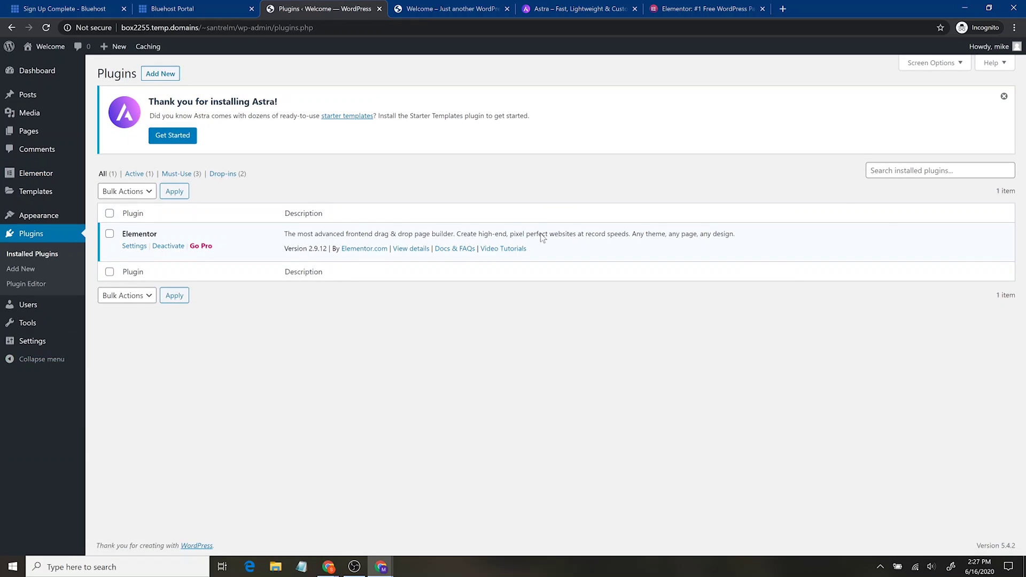
pyautogui.click(166, 79)
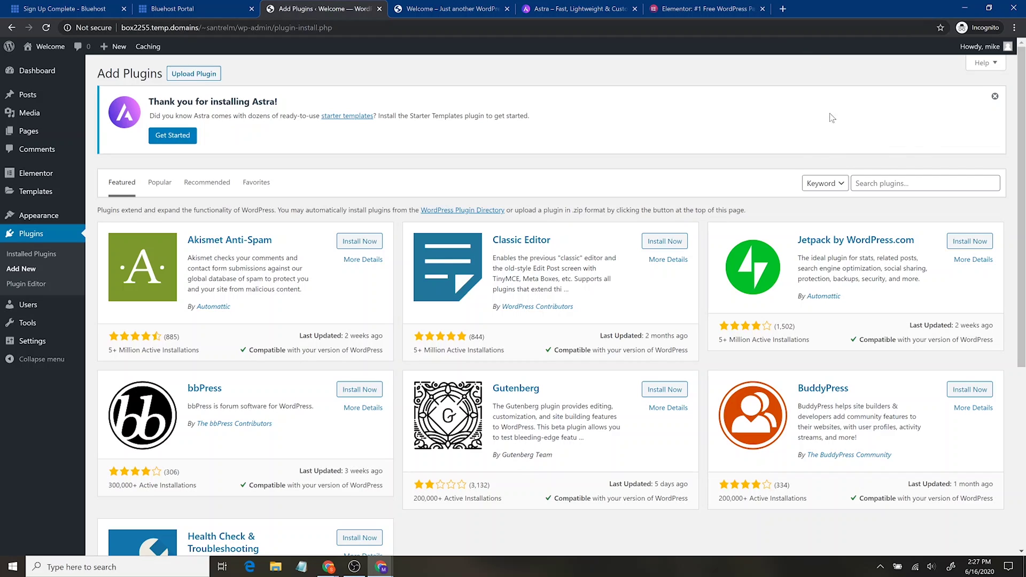
# Search plugins, then install and activate Envato Elements – Photos & Elementor Templates.
pyautogui.click(925, 184)
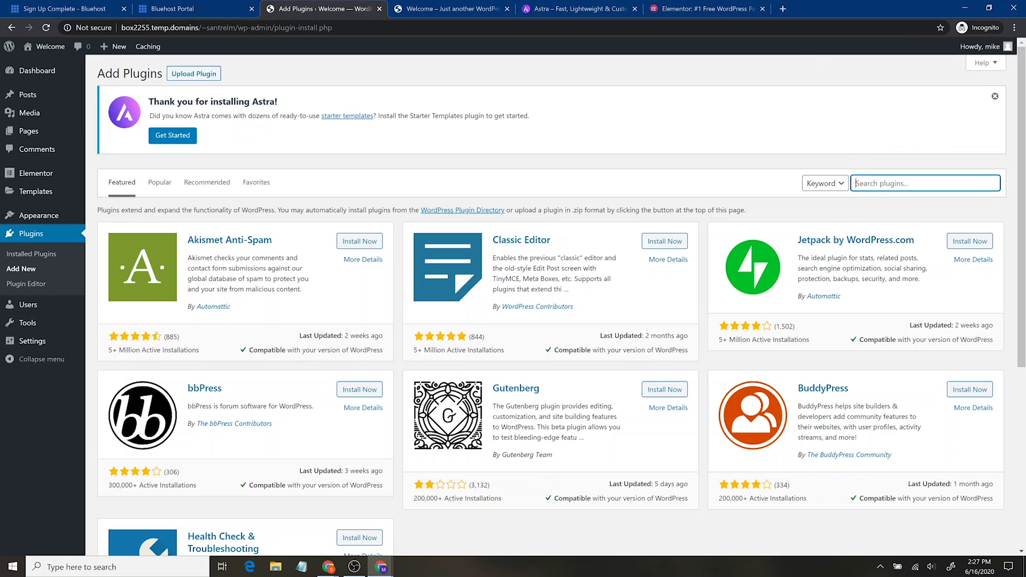
pyautogui.write('envato')
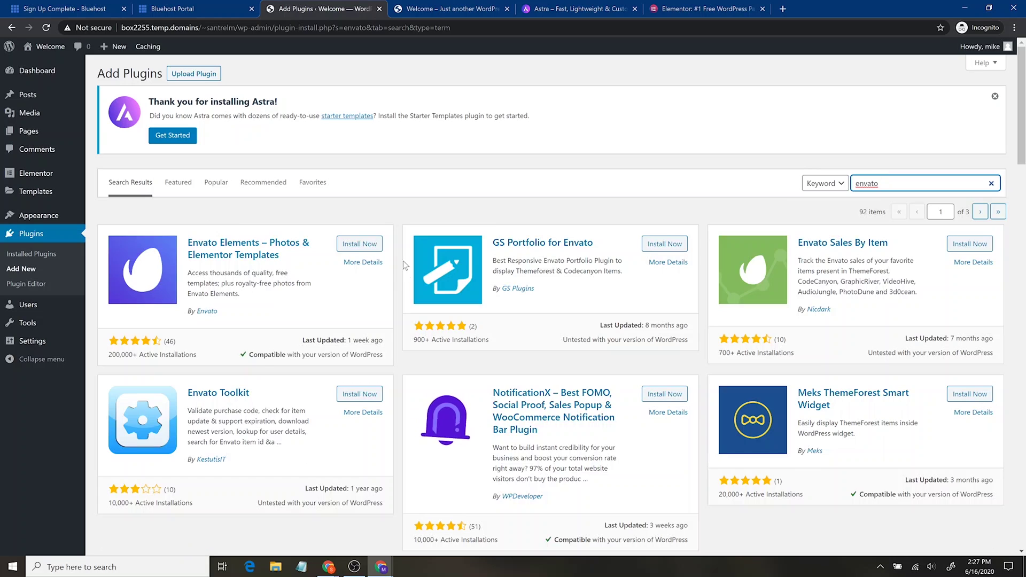
pyautogui.click(357, 246)
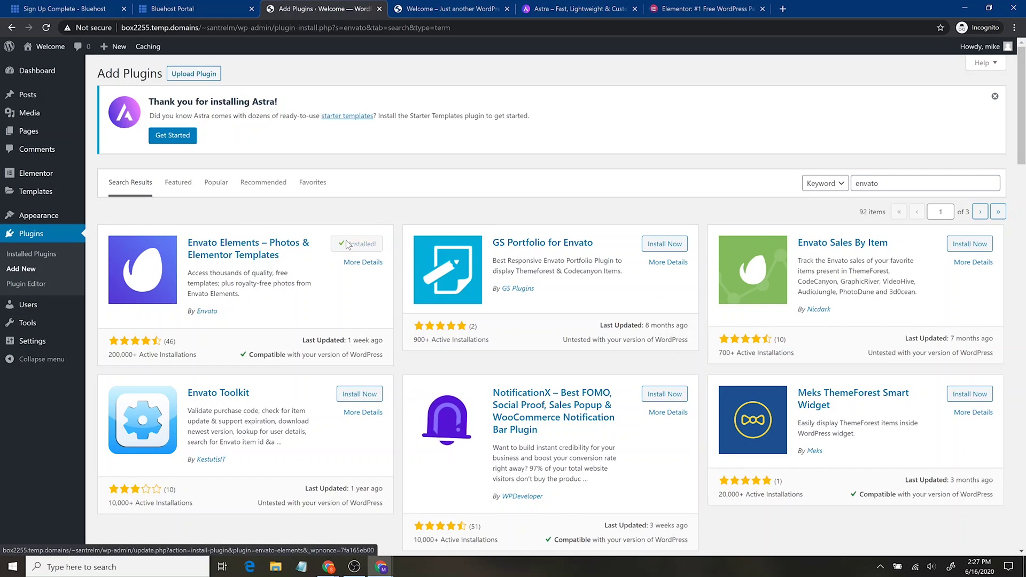
pyautogui.click(364, 247)
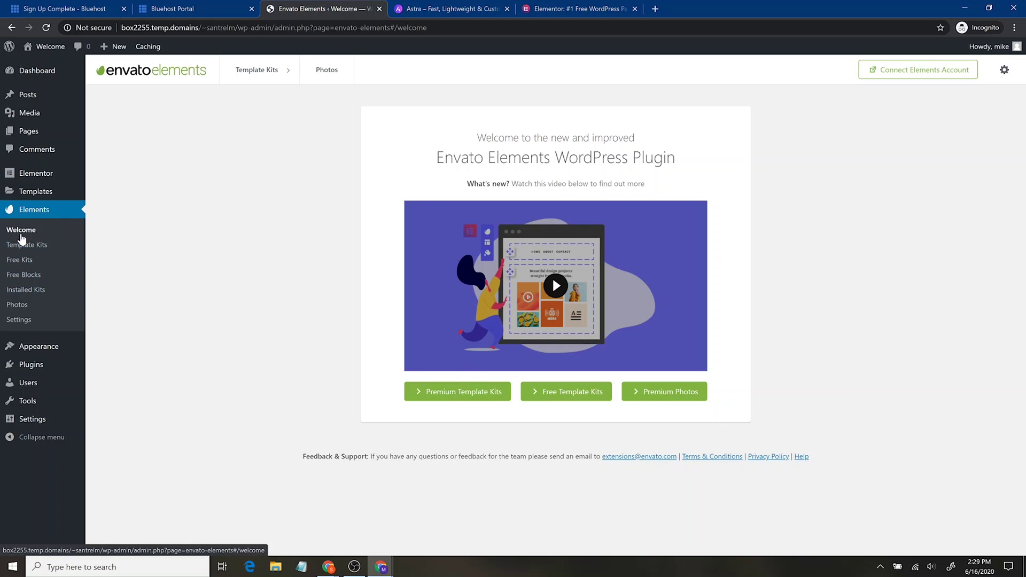
# From Appearance > Astra Options, install and activate the Starter Templates plugin.
pyautogui.moveTo(35, 348)
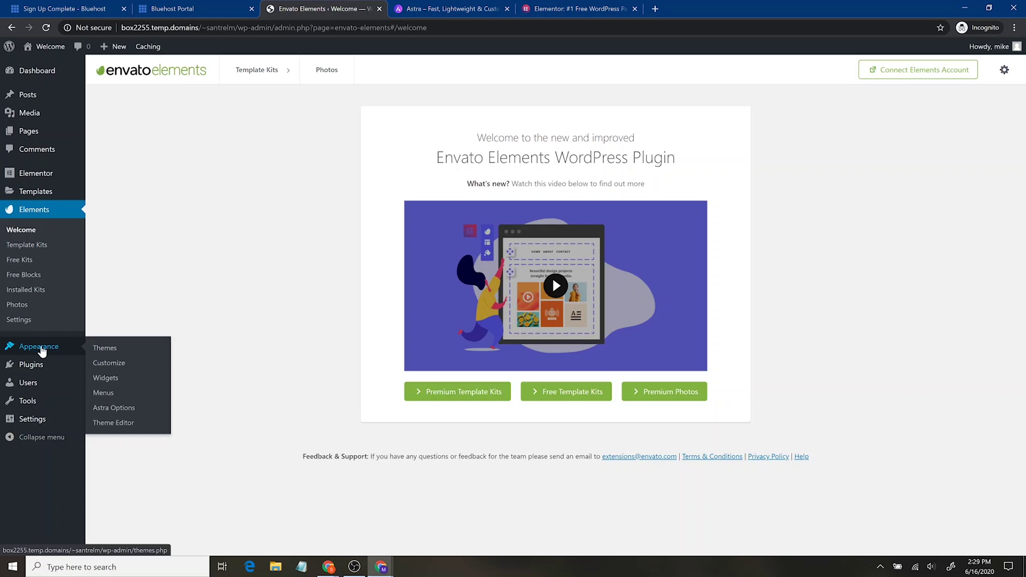
pyautogui.click(117, 408)
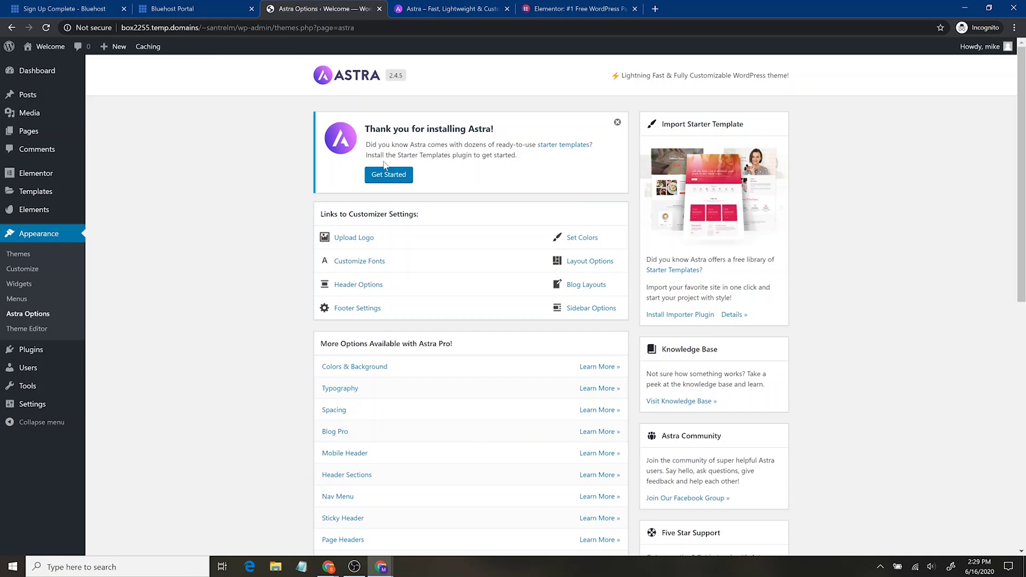
pyautogui.click(390, 184)
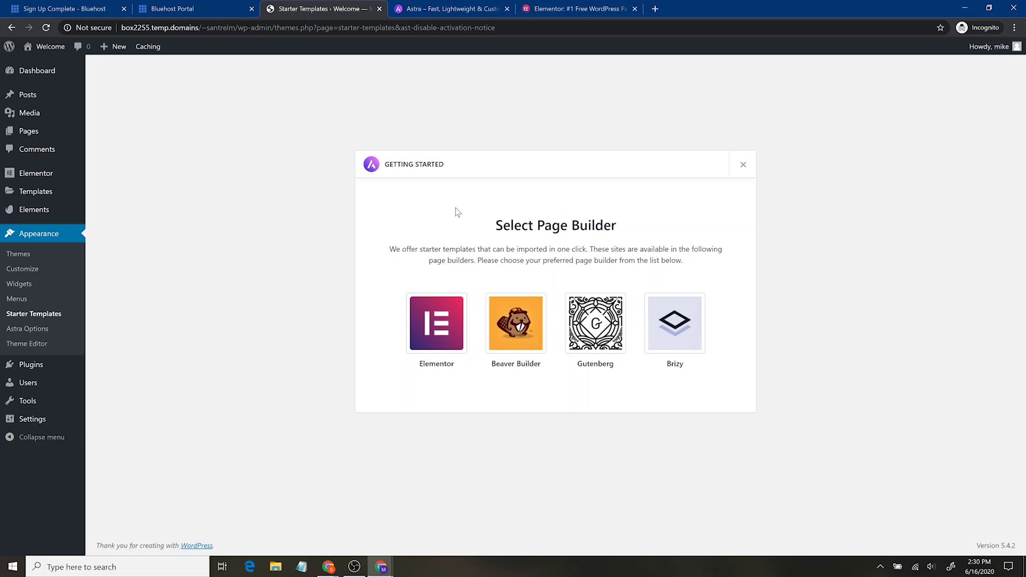
# Choose Elementor, filter templates to Free, and scroll the grid toward Windows & Doors Services.
pyautogui.click(435, 328)
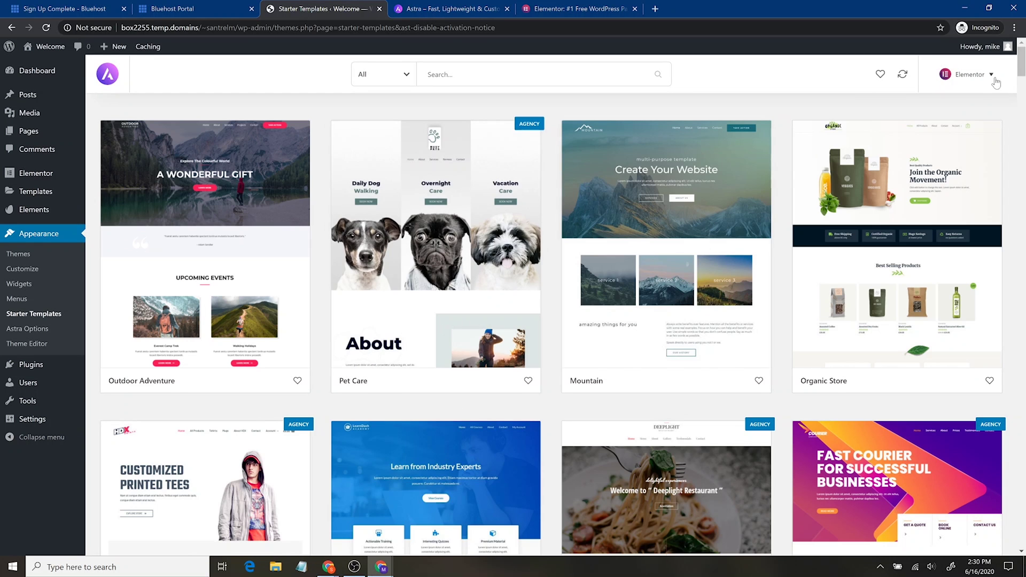
pyautogui.click(996, 78)
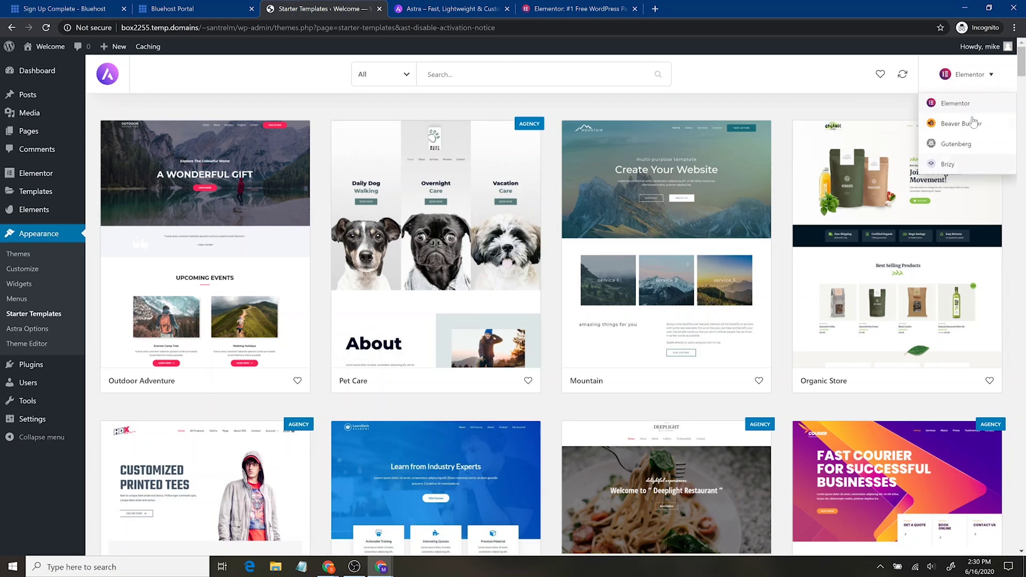
pyautogui.click(396, 76)
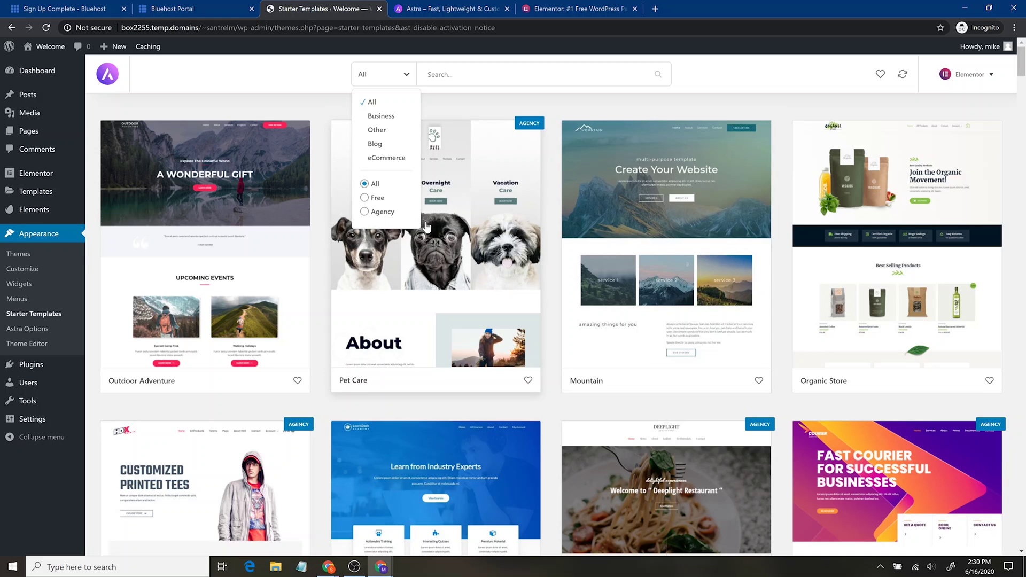
pyautogui.click(365, 197)
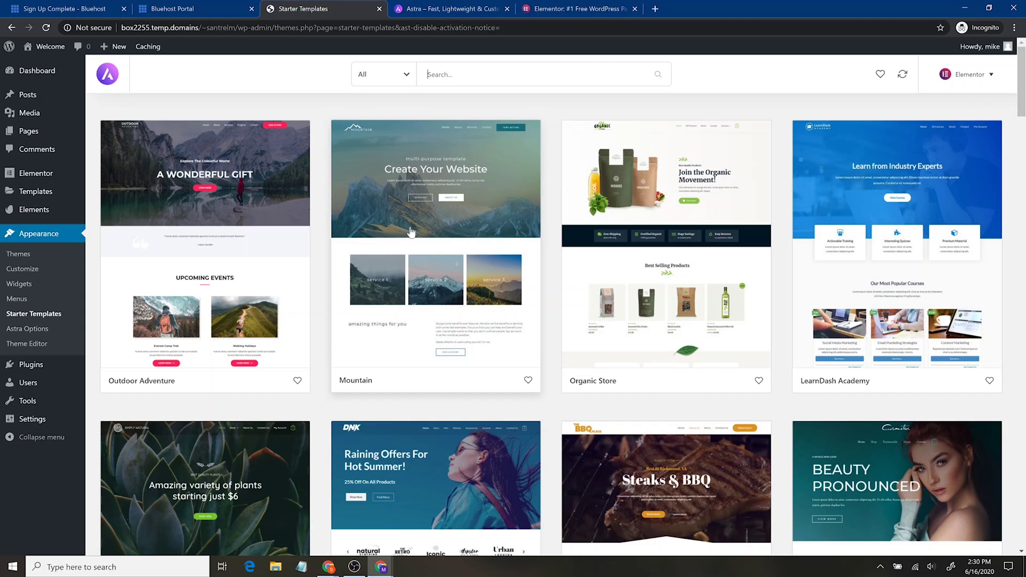
pyautogui.scroll(-10, 641, 358)
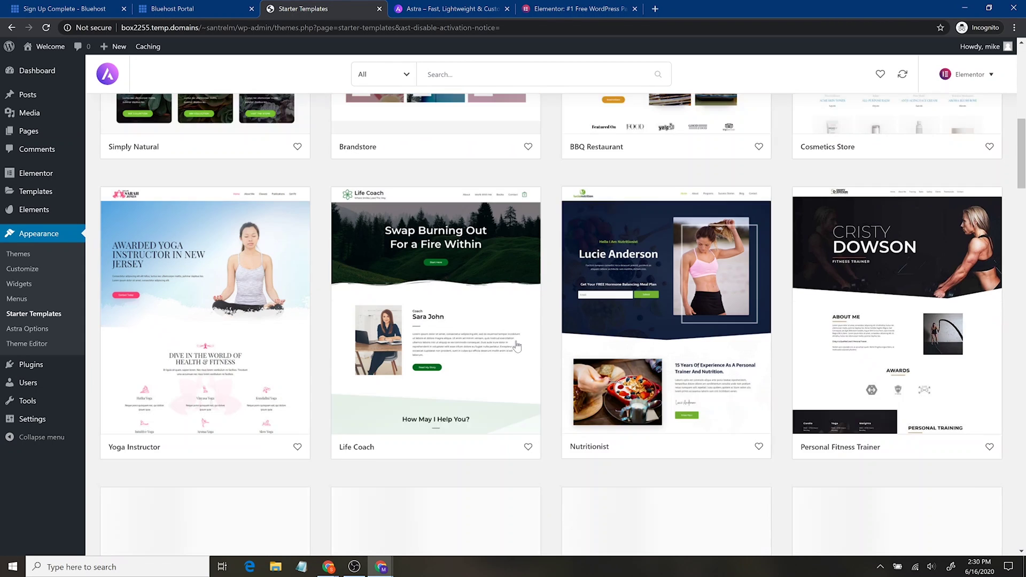
pyautogui.scroll(-3, 492, 383)
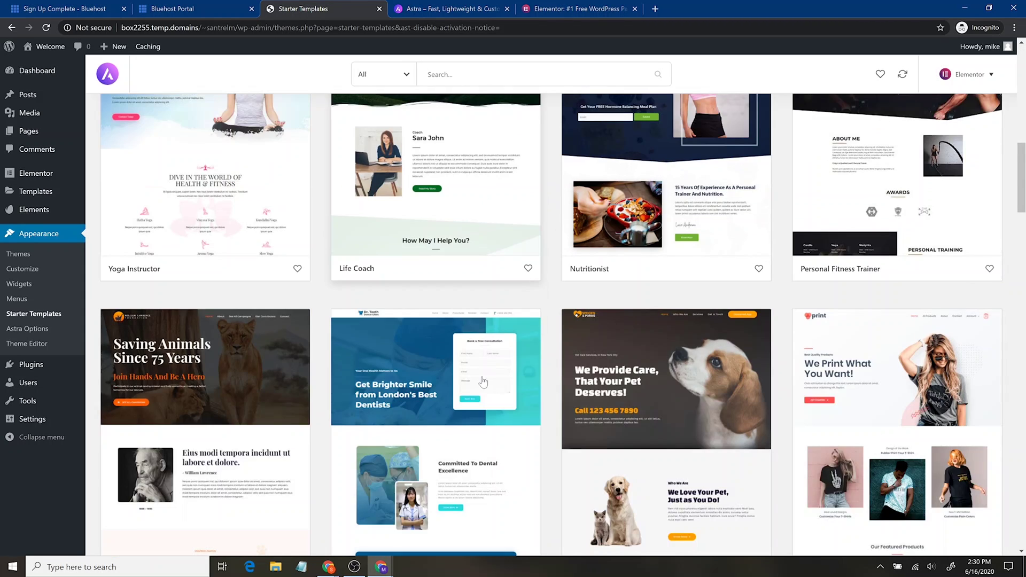
pyautogui.scroll(6, 479, 383)
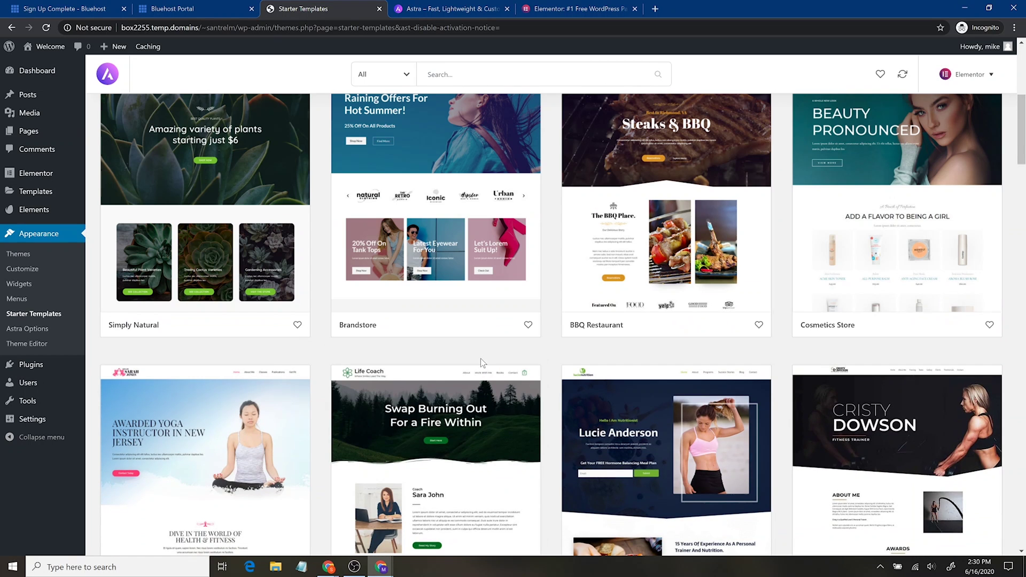
pyautogui.scroll(-3, 482, 367)
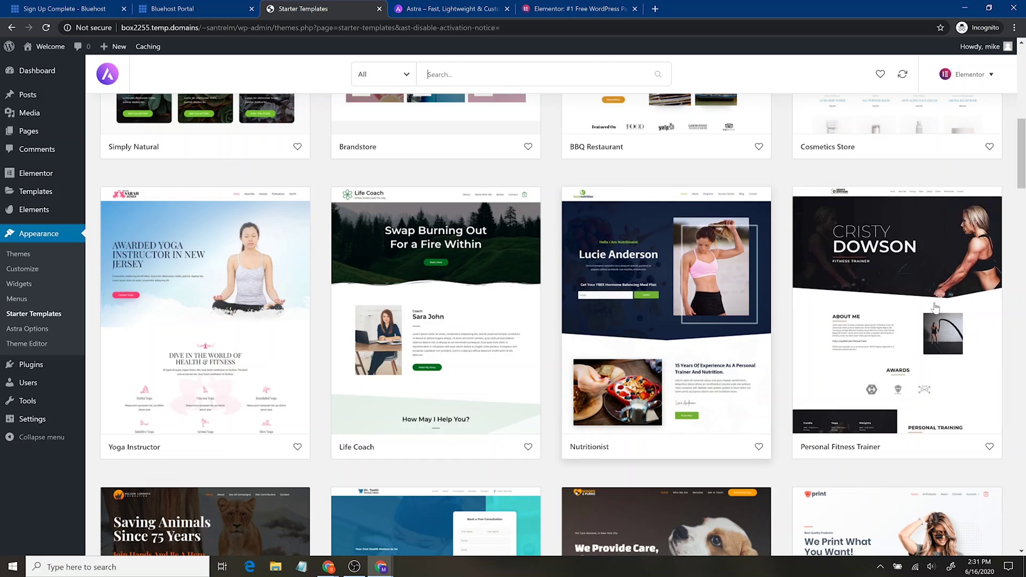
pyautogui.scroll(10, 417, 353)
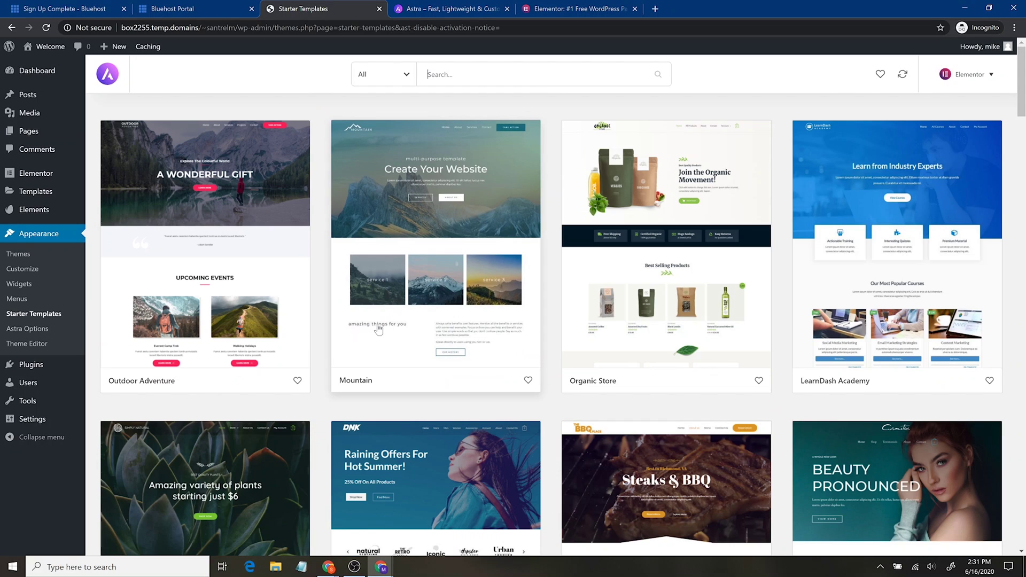
pyautogui.scroll(-10, 453, 390)
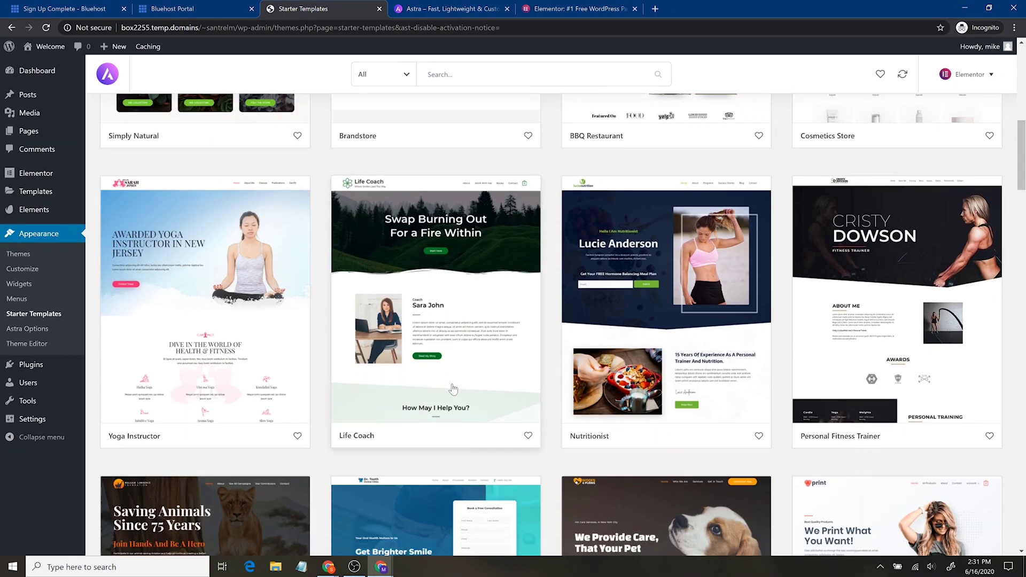
pyautogui.scroll(-12, 453, 389)
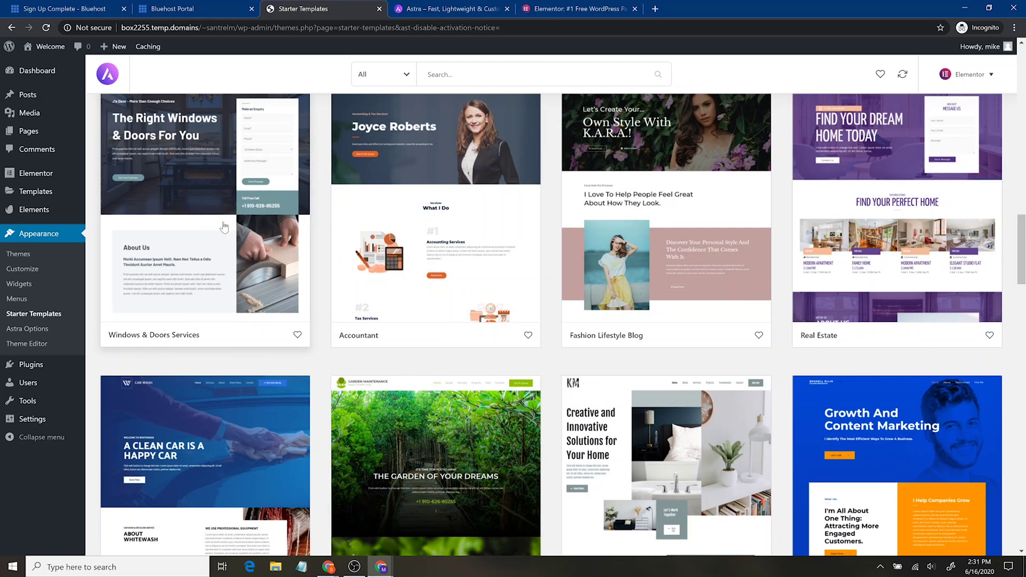
# Preview the Windows & Doors Services About, Services and Contact pages, then choose Import Complete Site.
pyautogui.click(239, 261)
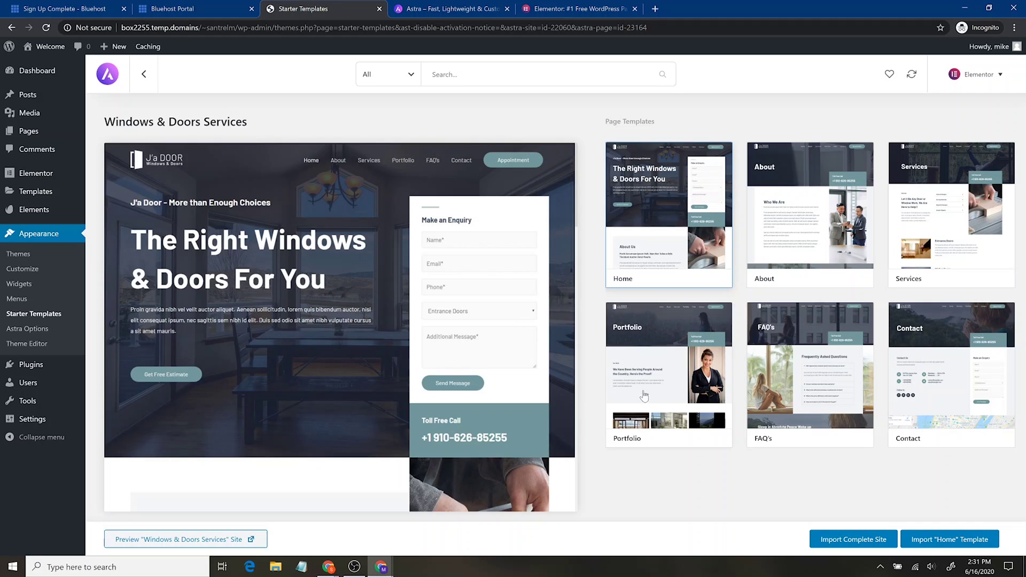
pyautogui.click(759, 208)
pyautogui.click(920, 192)
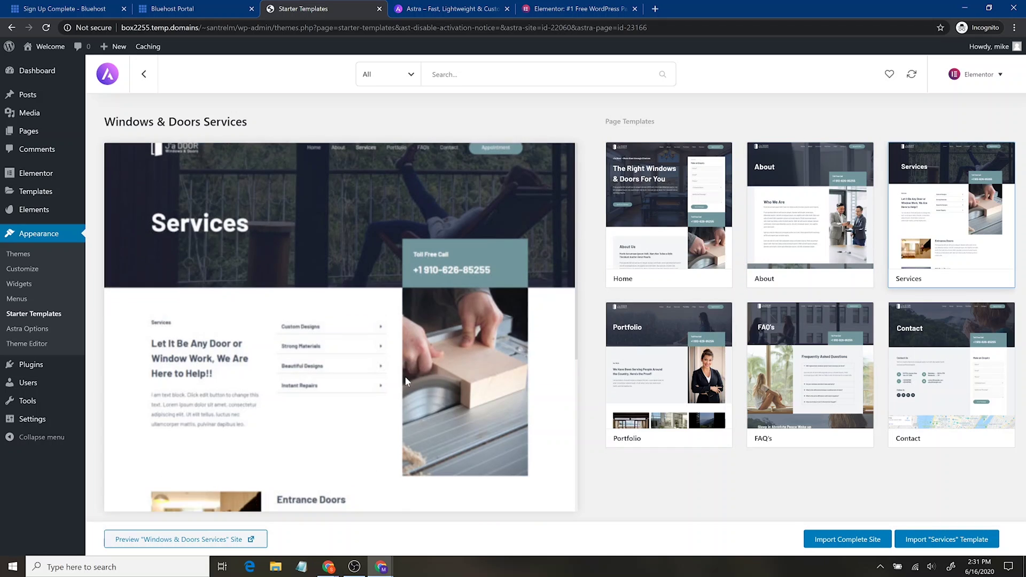
pyautogui.click(950, 374)
pyautogui.click(854, 541)
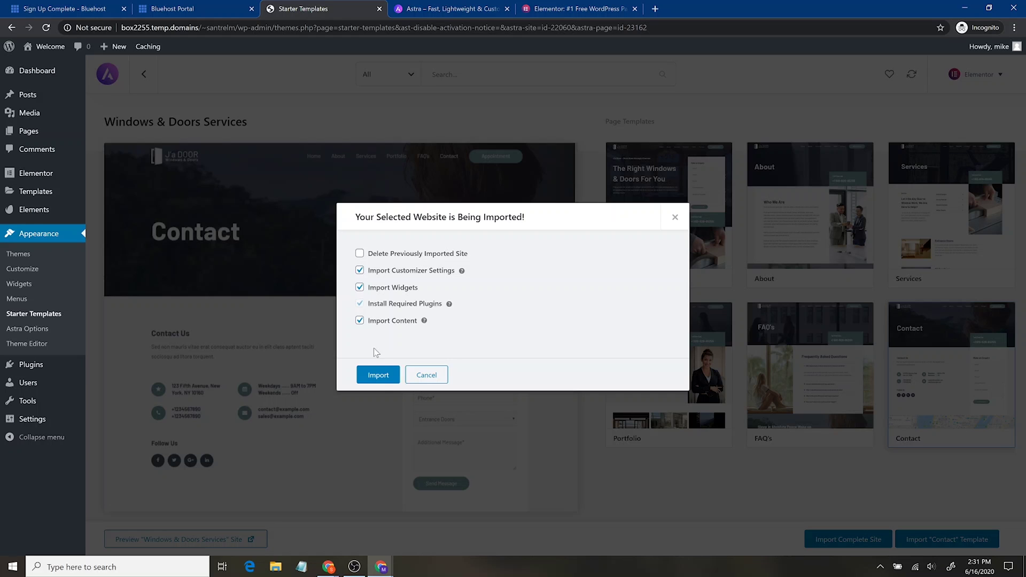
# Confirm the Windows & Doors Services import, dismiss the success message, and view Installed Plugins.
pyautogui.click(382, 378)
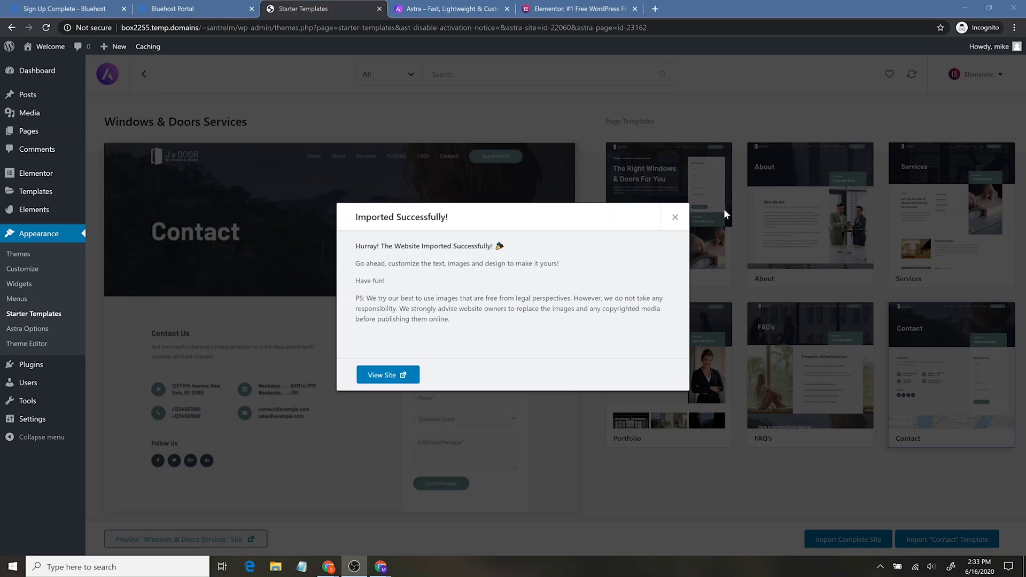
pyautogui.click(675, 218)
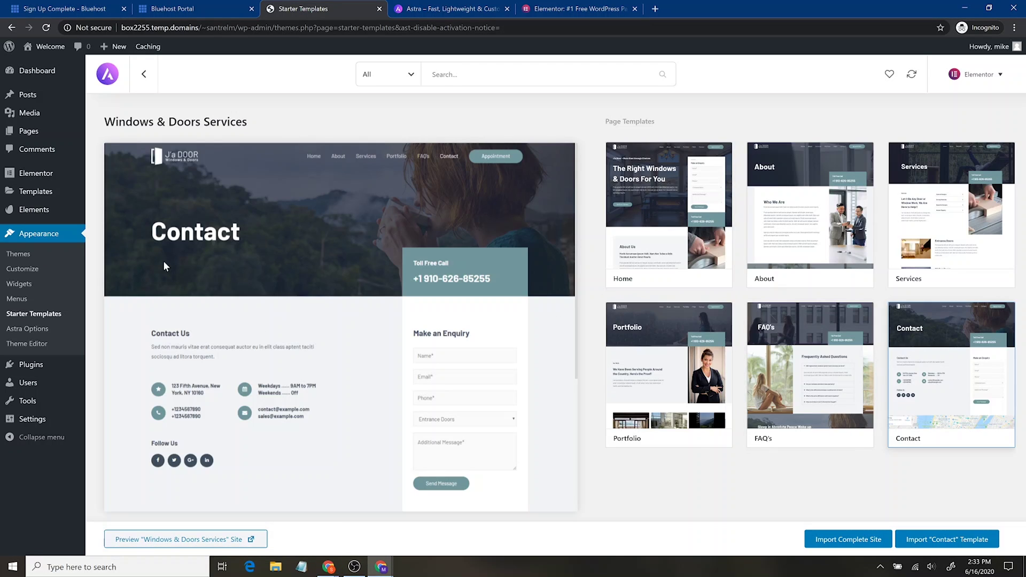
pyautogui.click(49, 366)
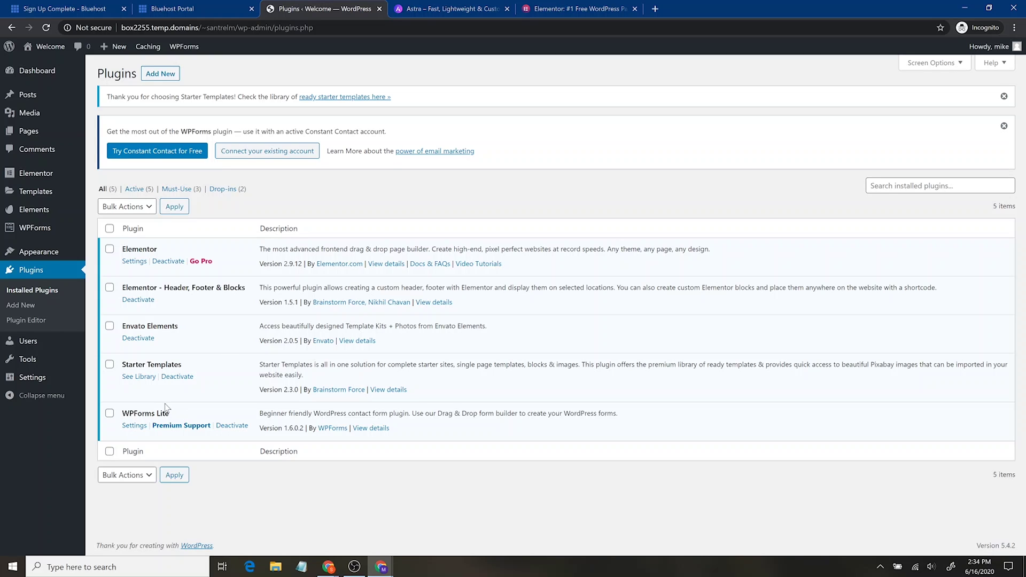
# Show All Pages to list the imported About, Contact, FAQ's, Home, Portfolio and Services pages.
pyautogui.moveTo(27, 230)
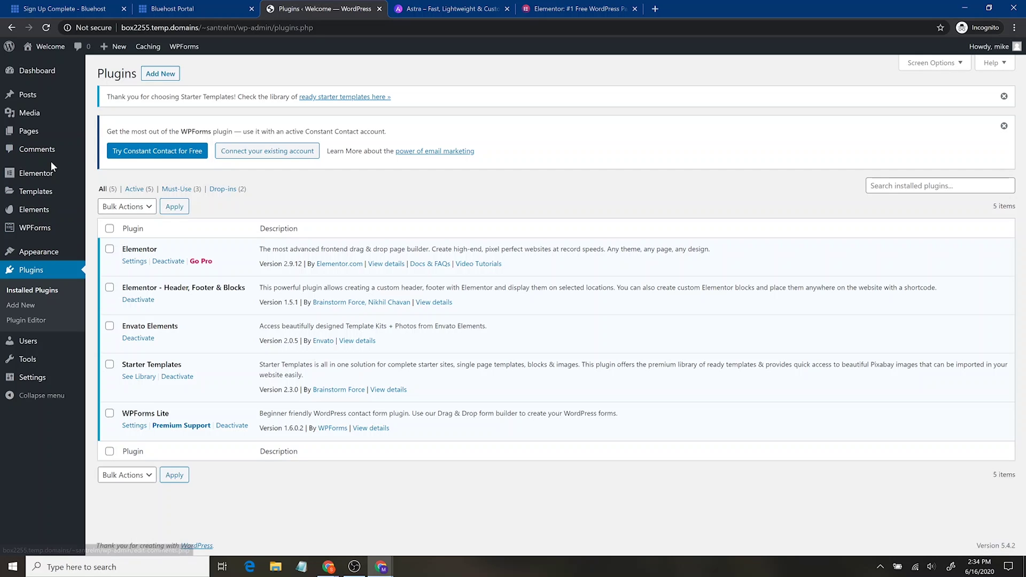
pyautogui.moveTo(60, 142)
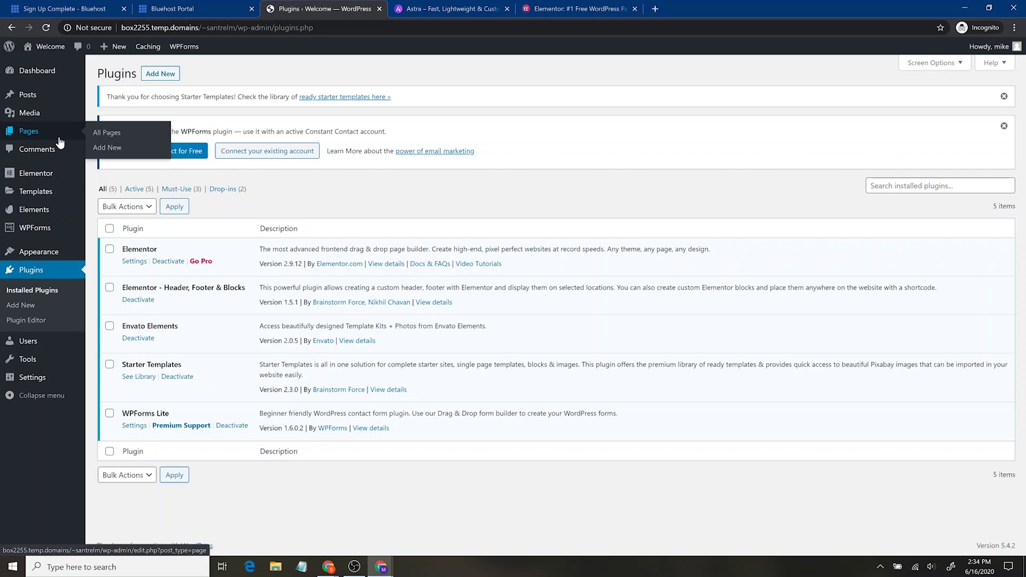
pyautogui.click(60, 142)
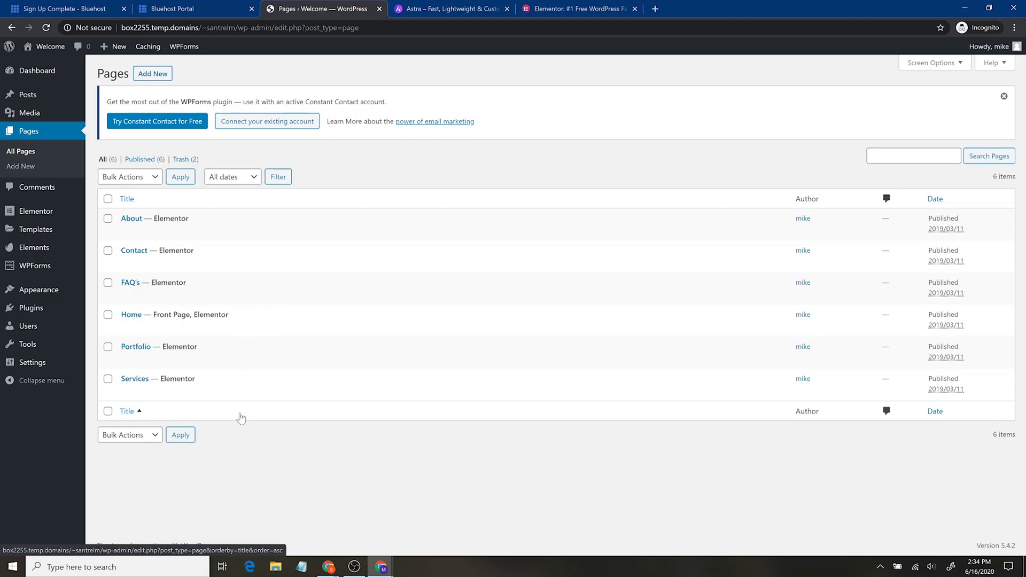
pyautogui.moveTo(56, 51)
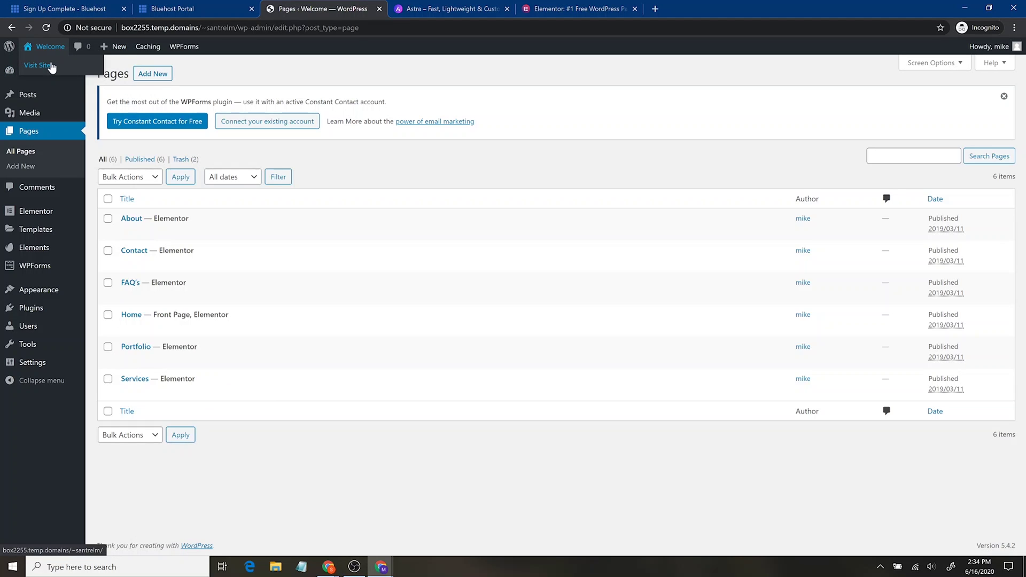
# View the live site in a new tab and scroll its 'The Right Windows & Doors For You' home page.
pyautogui.middleClick(51, 67)
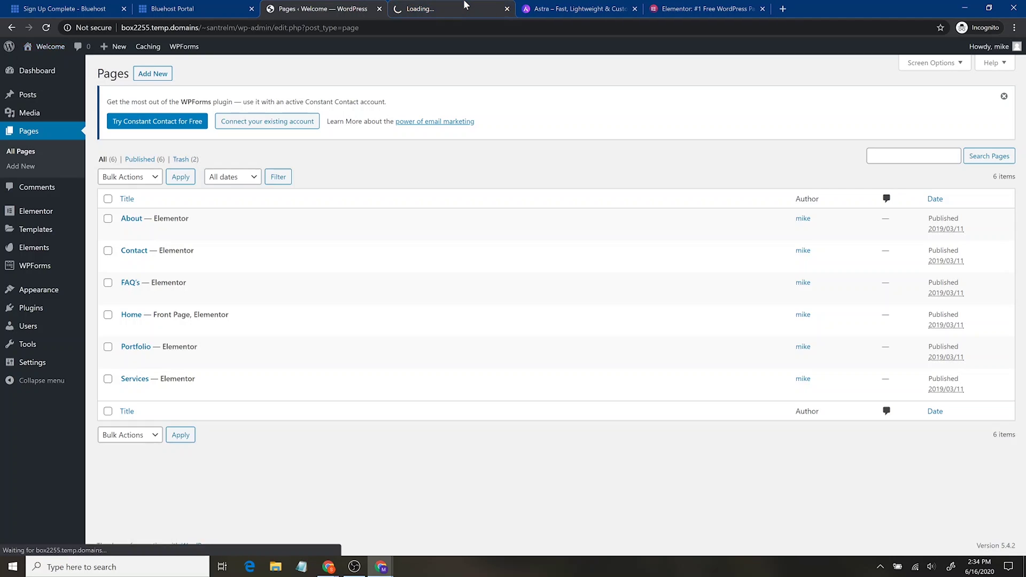
pyautogui.click(464, 5)
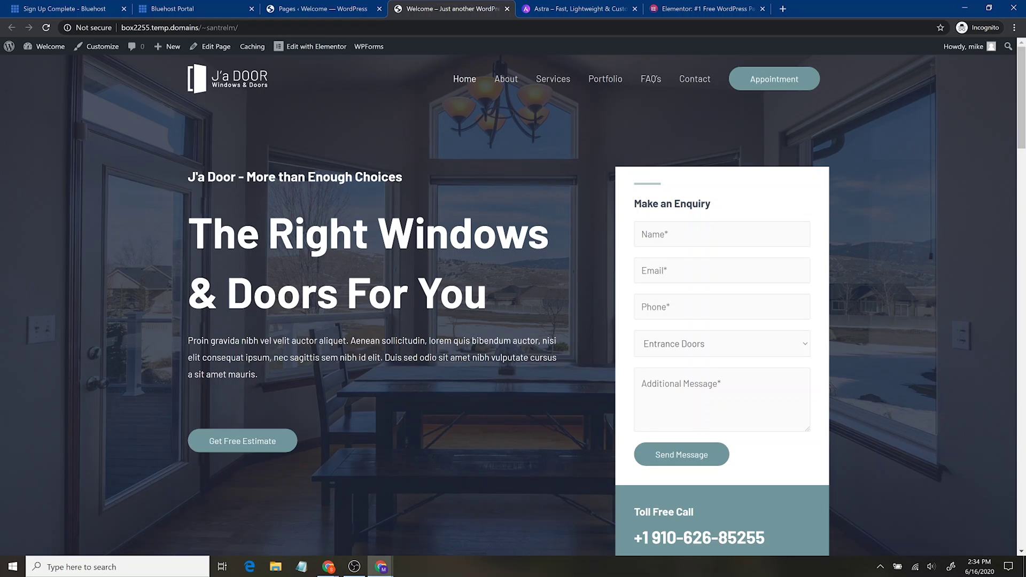
pyautogui.scroll(-15, 484, 298)
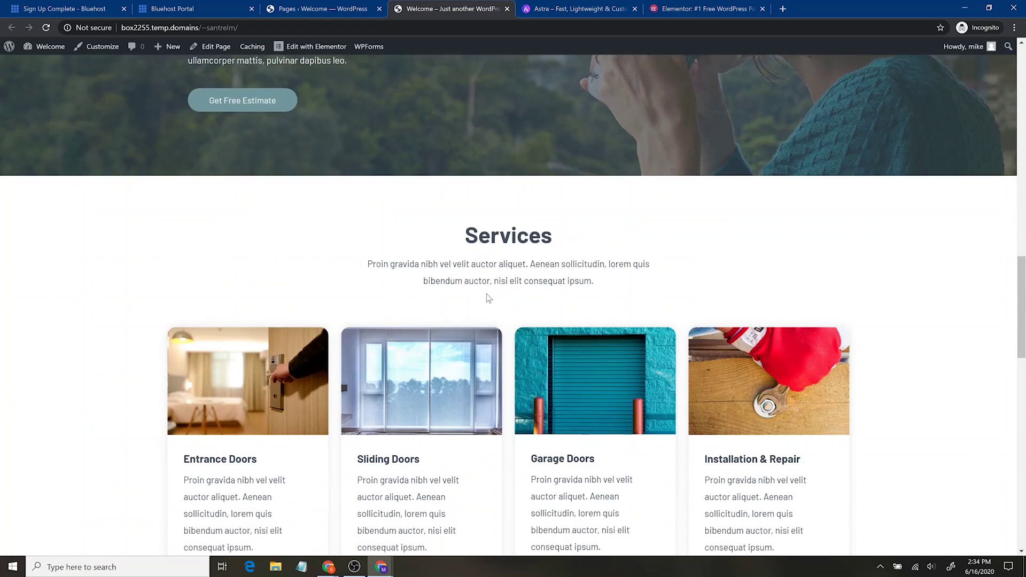
pyautogui.scroll(-12, 488, 297)
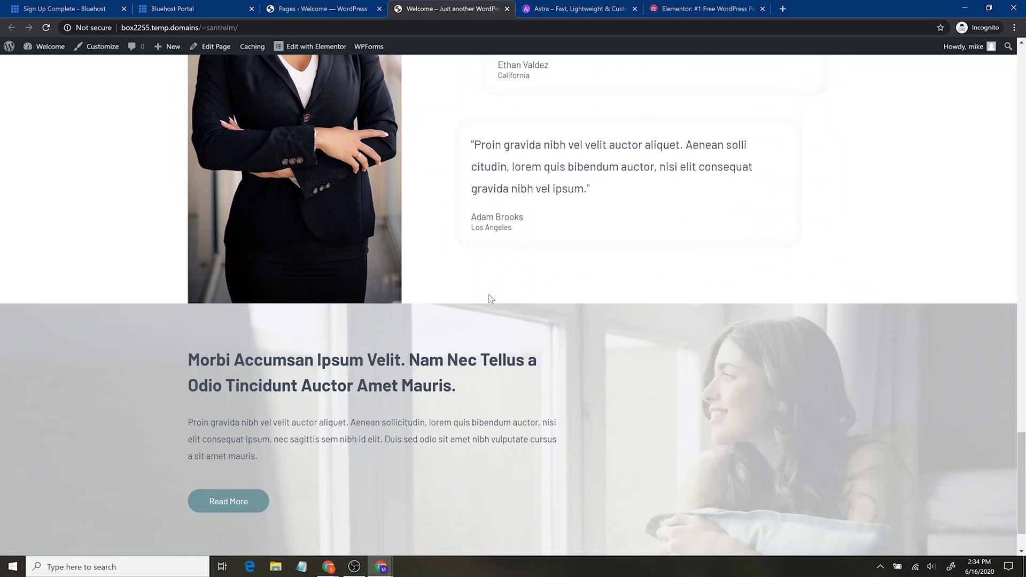
pyautogui.scroll(20, 488, 293)
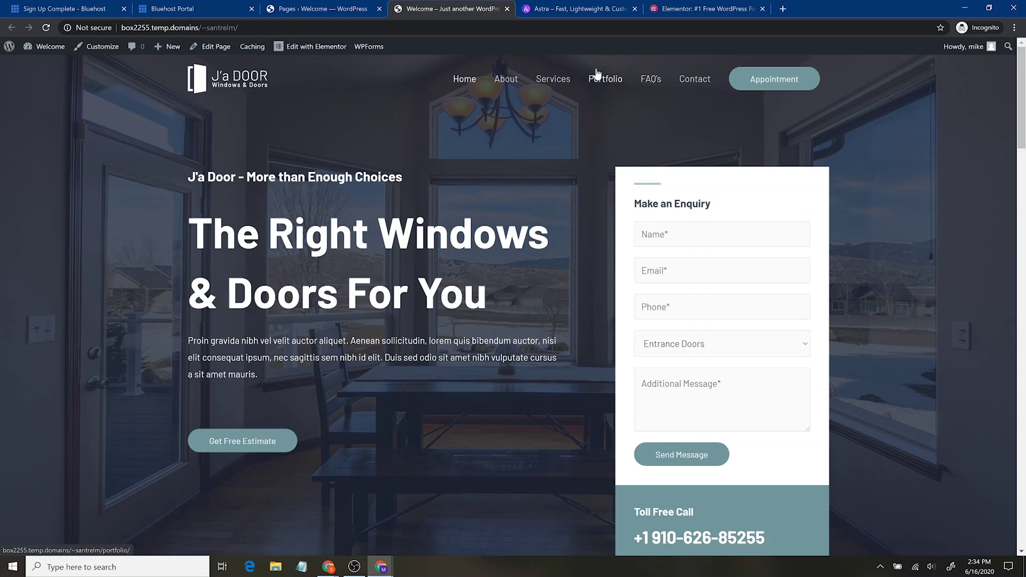
# Trash the FAQ's and Portfolio pages with the Move to Trash bulk action, then edit About.
pyautogui.hotkey('ctrl', 'shift', 'Tab')
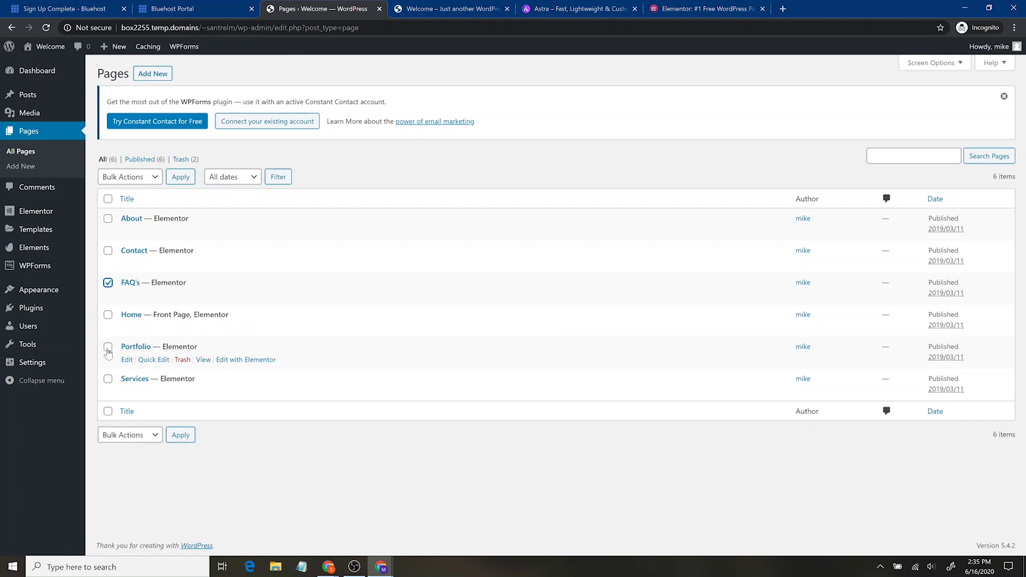
pyautogui.click(153, 178)
pyautogui.click(134, 228)
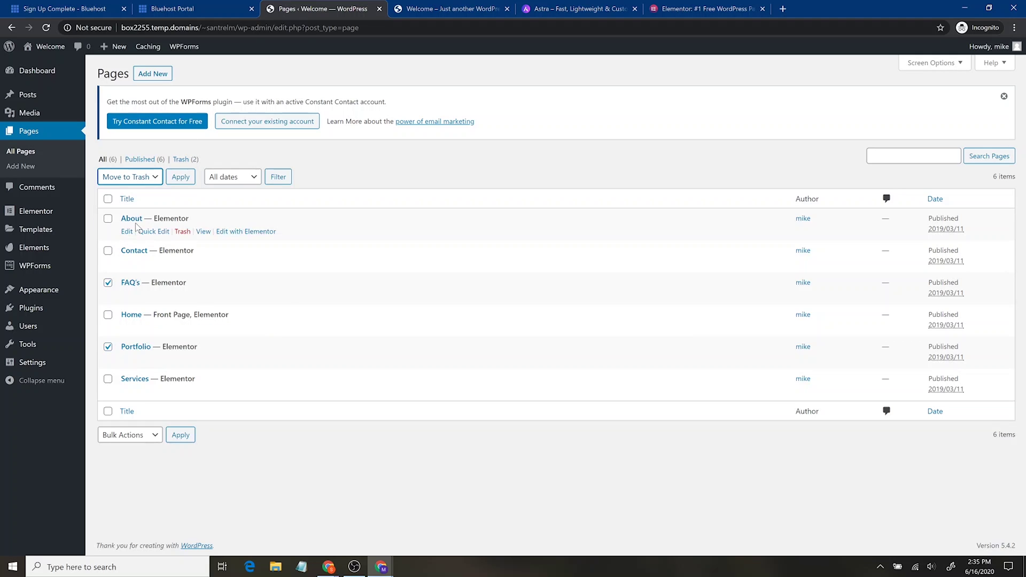
pyautogui.click(180, 177)
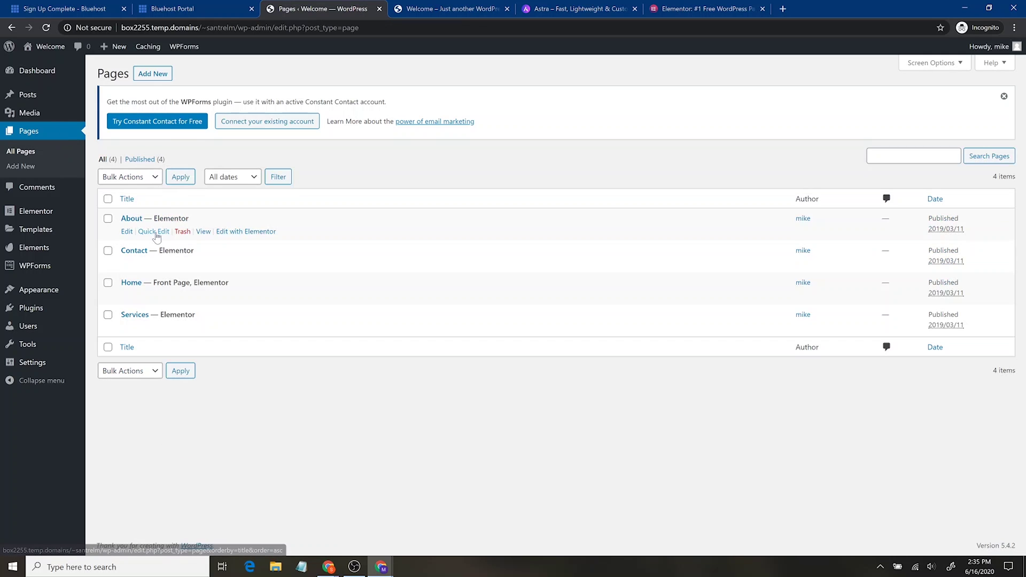
pyautogui.click(126, 233)
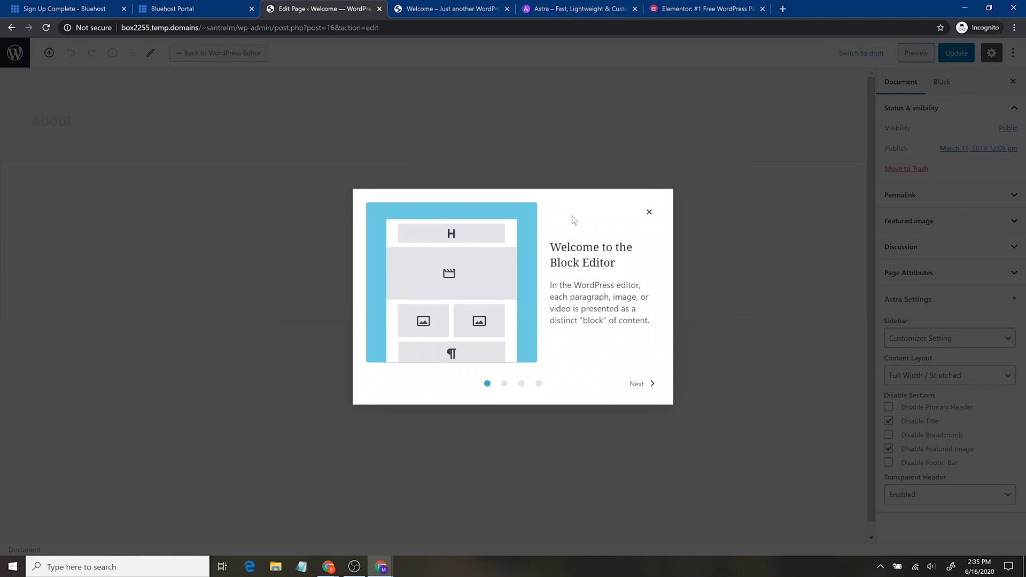
# Dismiss the block editor welcome tour, return to Pages, and edit About with Elementor.
pyautogui.click(648, 211)
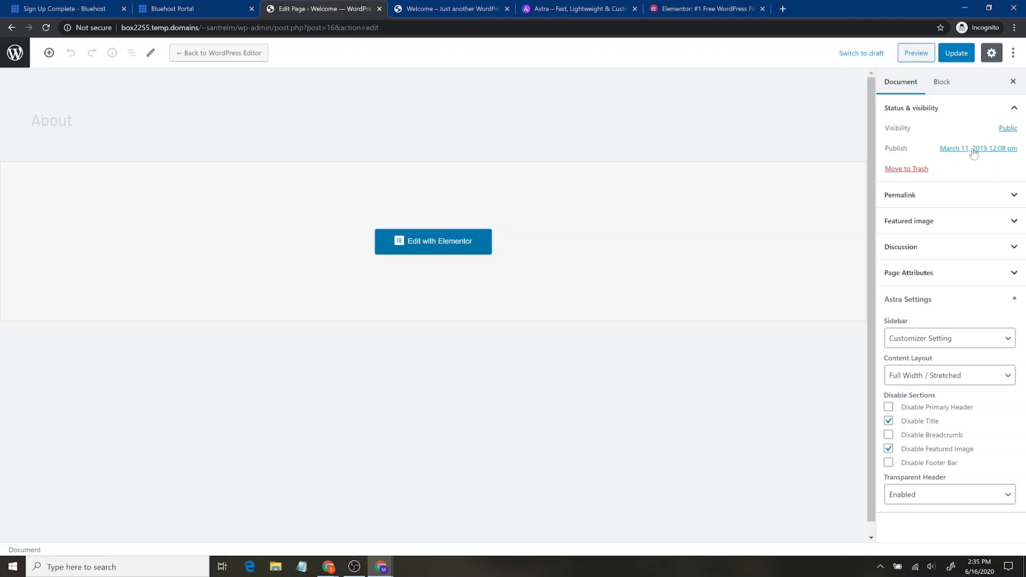
pyautogui.scroll(-1, 653, 268)
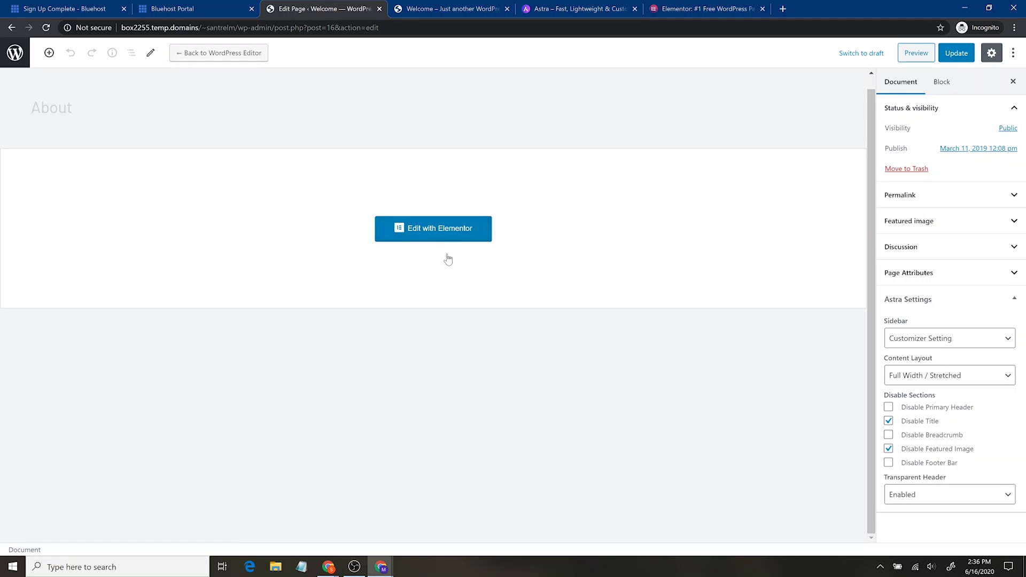
pyautogui.click(20, 56)
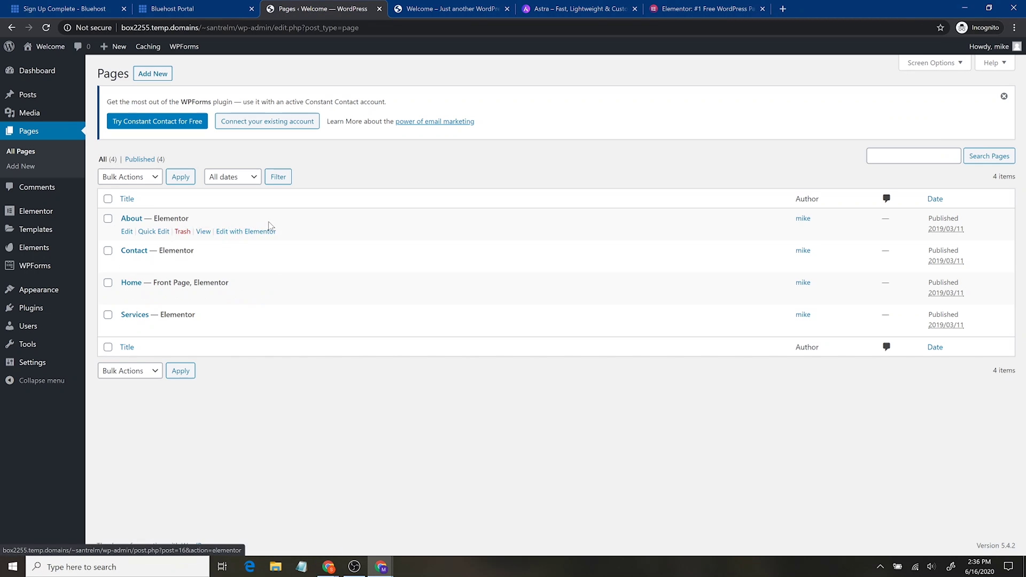
pyautogui.click(259, 234)
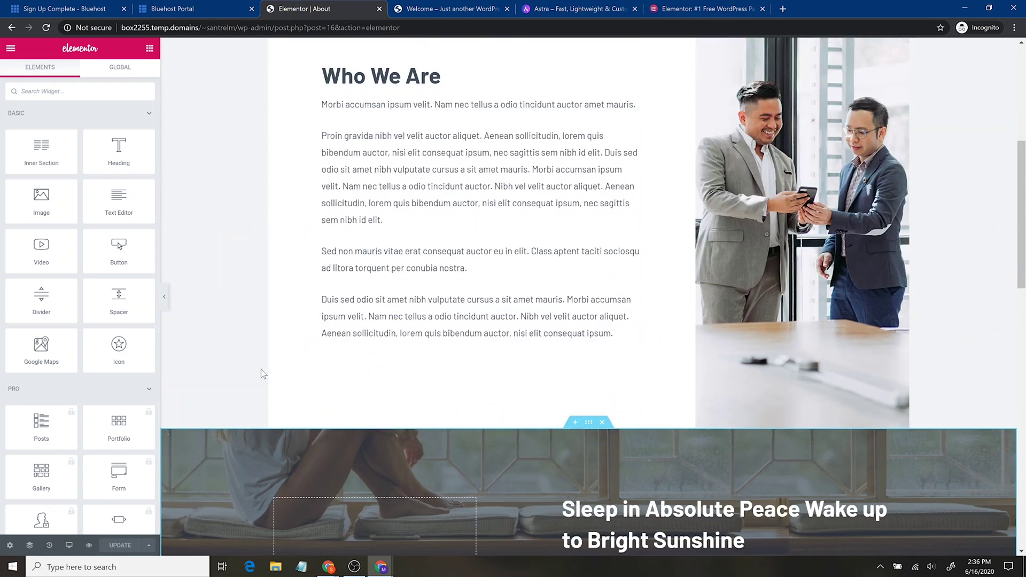
pyautogui.scroll(-15, 255, 373)
pyautogui.scroll(10, 255, 373)
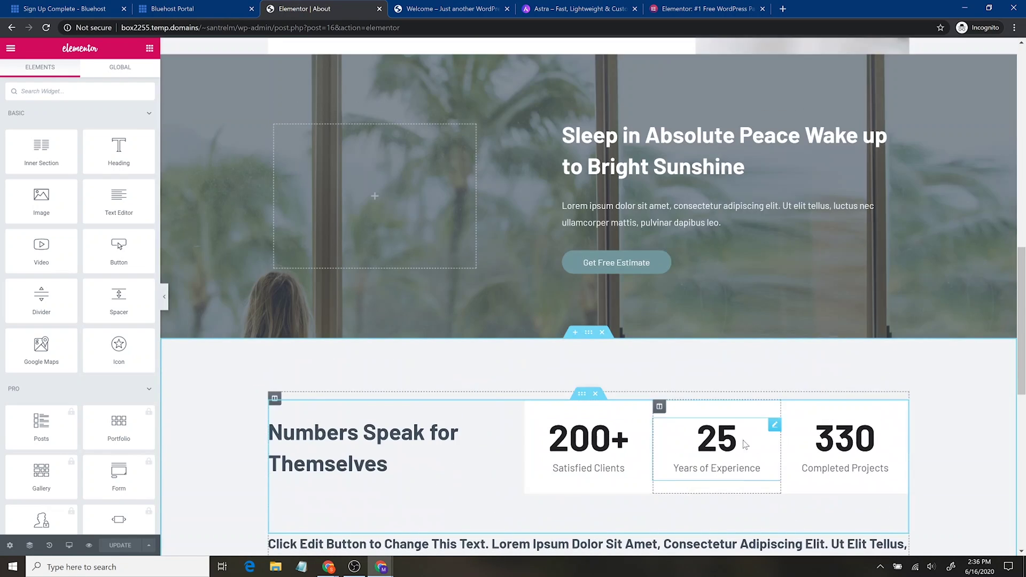
pyautogui.scroll(10, 251, 438)
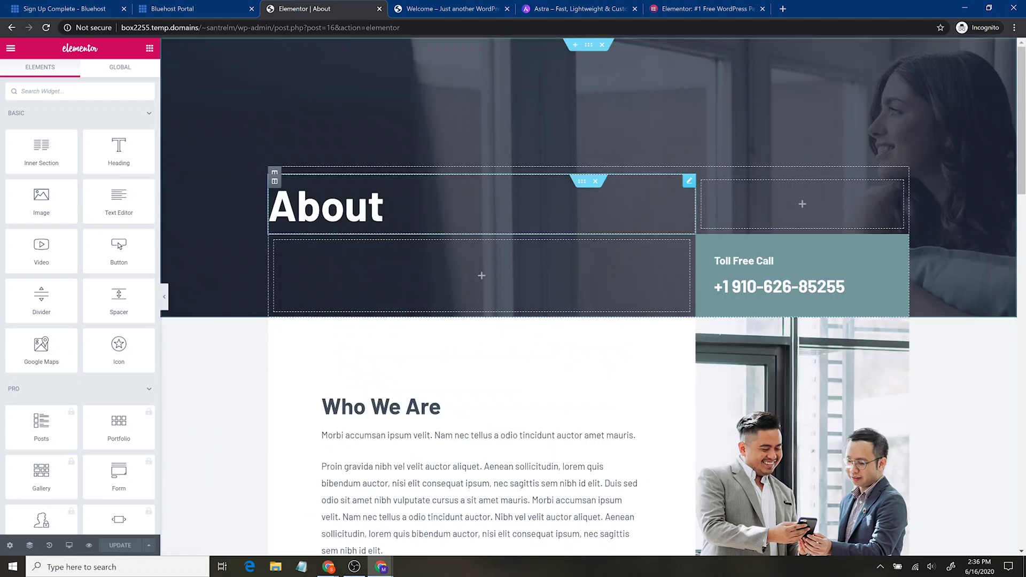
pyautogui.click(383, 208)
# Rename the About heading to 'About Us'.
pyautogui.moveTo(382, 208); pyautogui.dragTo(269, 208)
pyautogui.press('Right')
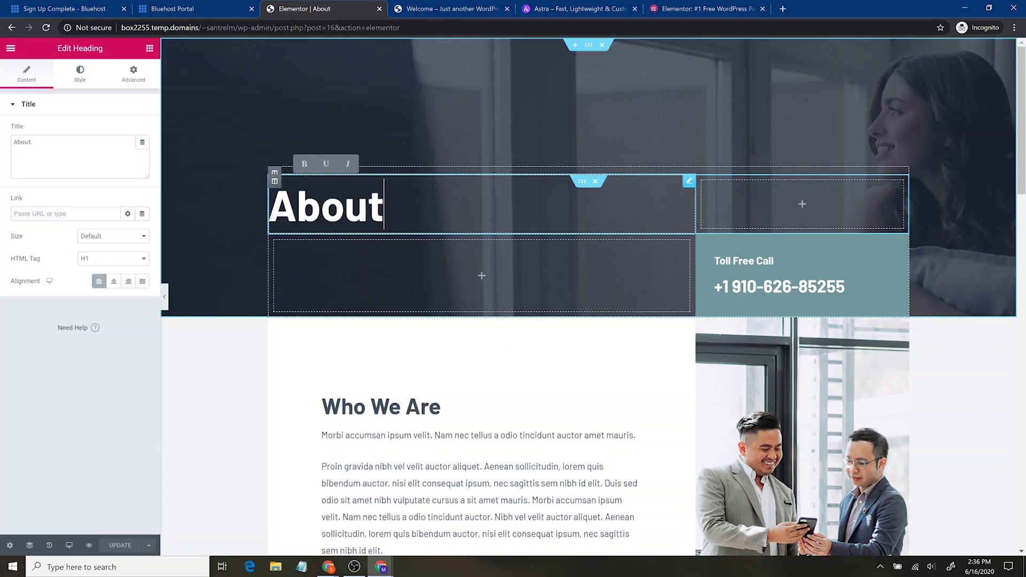
pyautogui.write('Us')
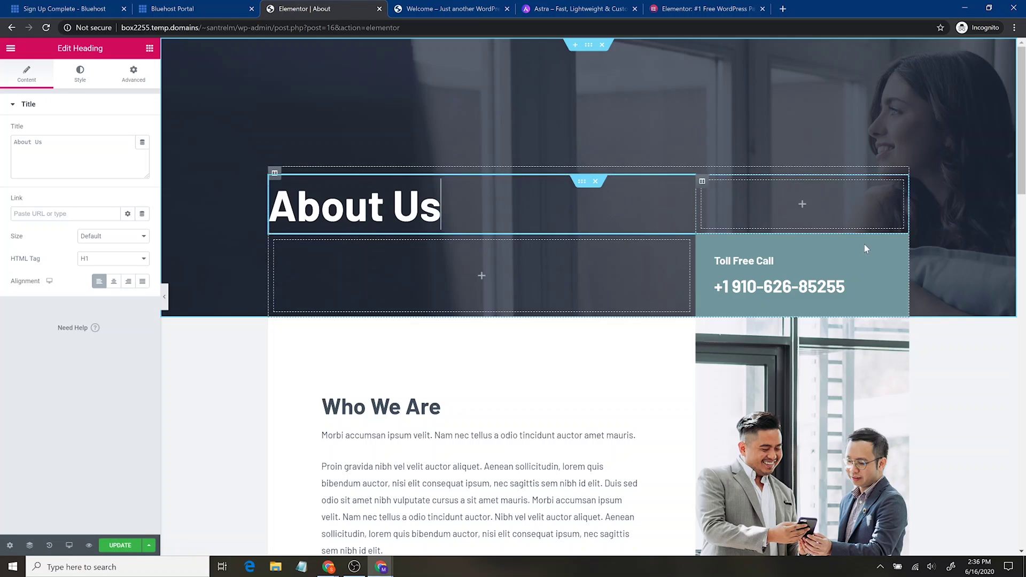
# Replace the toll-free phone number's digits with a placeholder number.
pyautogui.click(852, 283)
pyautogui.moveTo(844, 286); pyautogui.dragTo(730, 286)
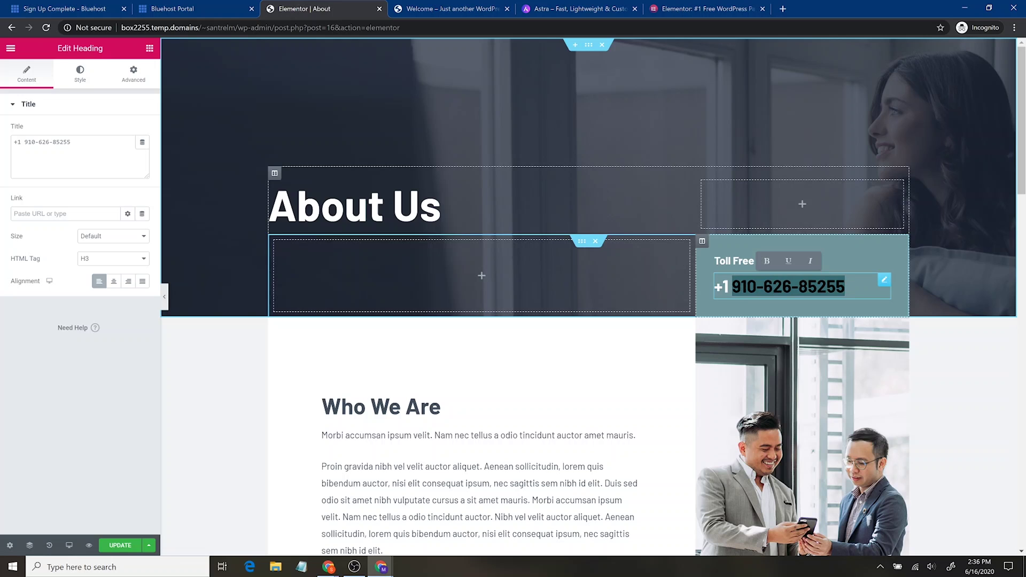
pyautogui.write('1111111111')
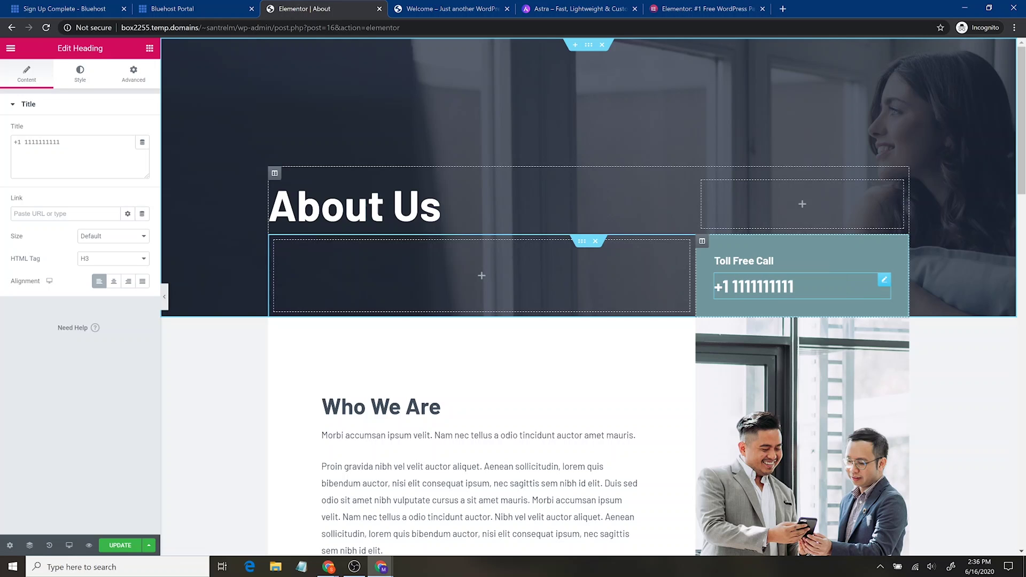
pyautogui.scroll(-3, 423, 359)
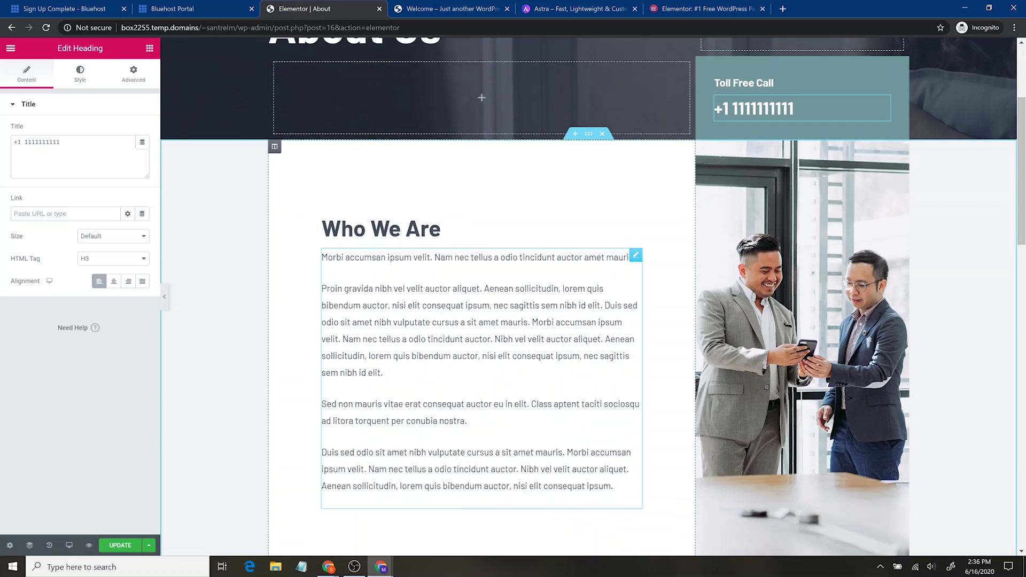
pyautogui.click(793, 287)
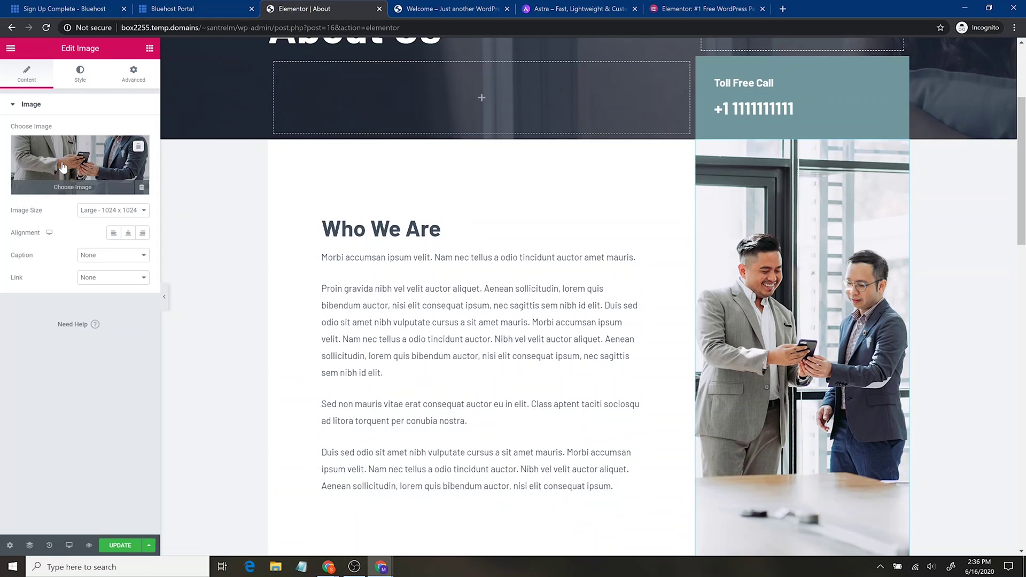
# Swap the Who We Are photo for repair-service.jpg with alt text 'a wrench we use'.
pyautogui.click(63, 167)
pyautogui.click(100, 90)
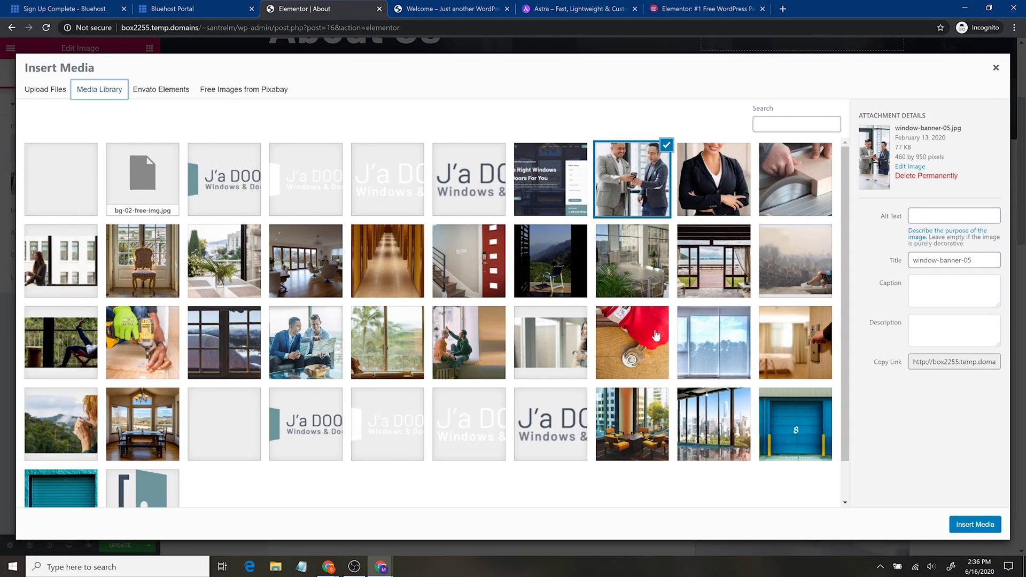
pyautogui.click(654, 341)
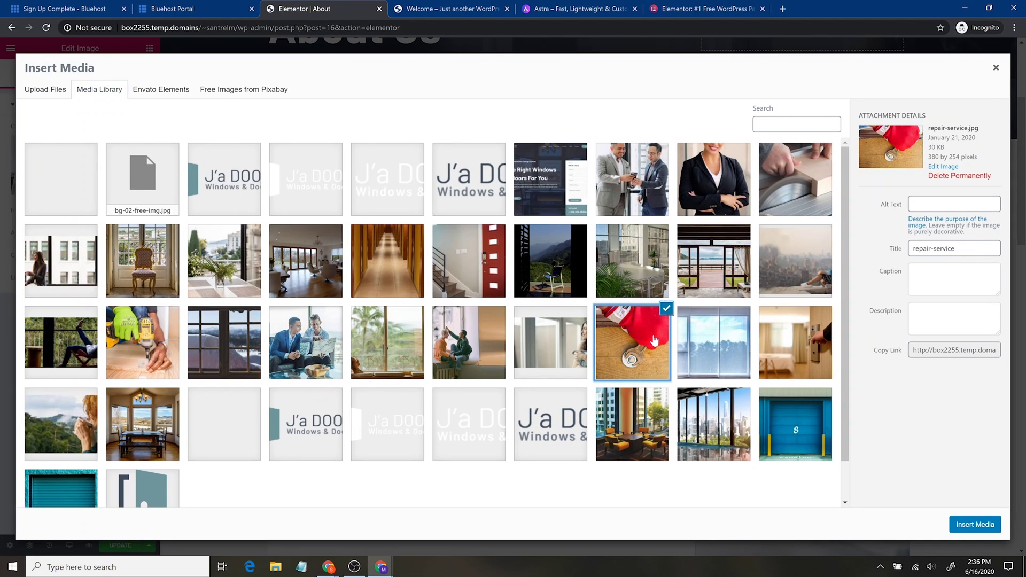
pyautogui.click(953, 204)
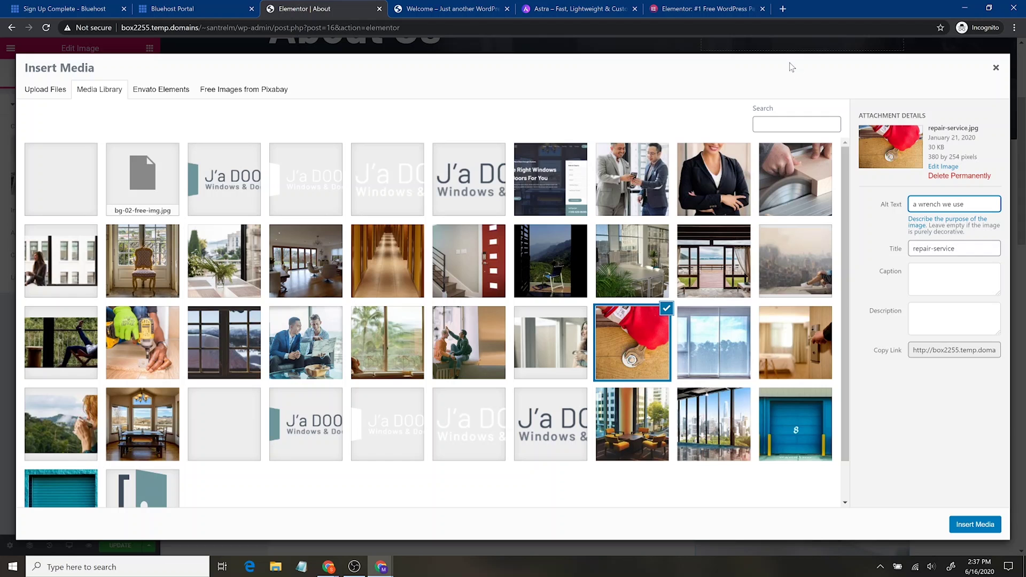
pyautogui.click(973, 524)
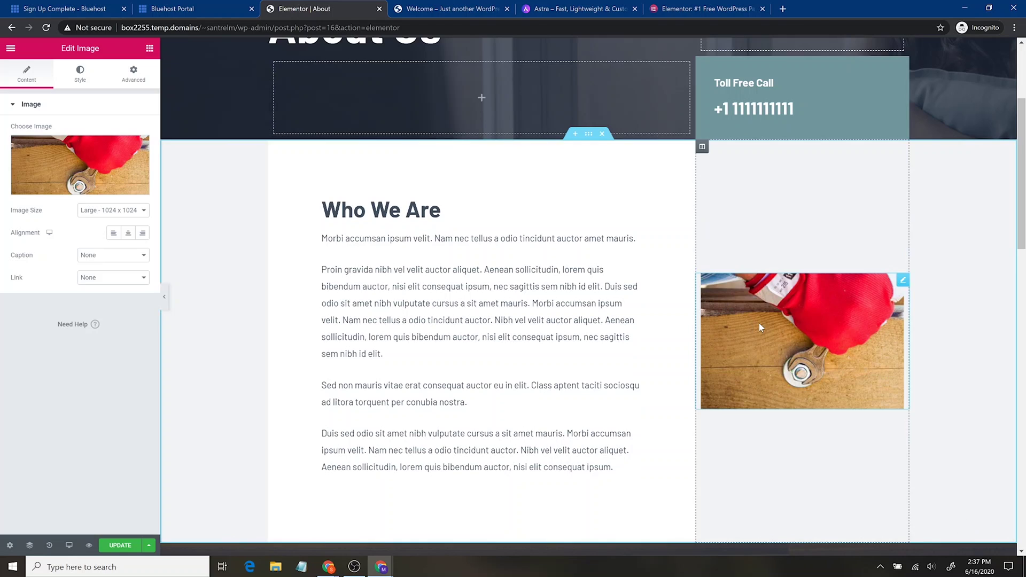
pyautogui.click(136, 211)
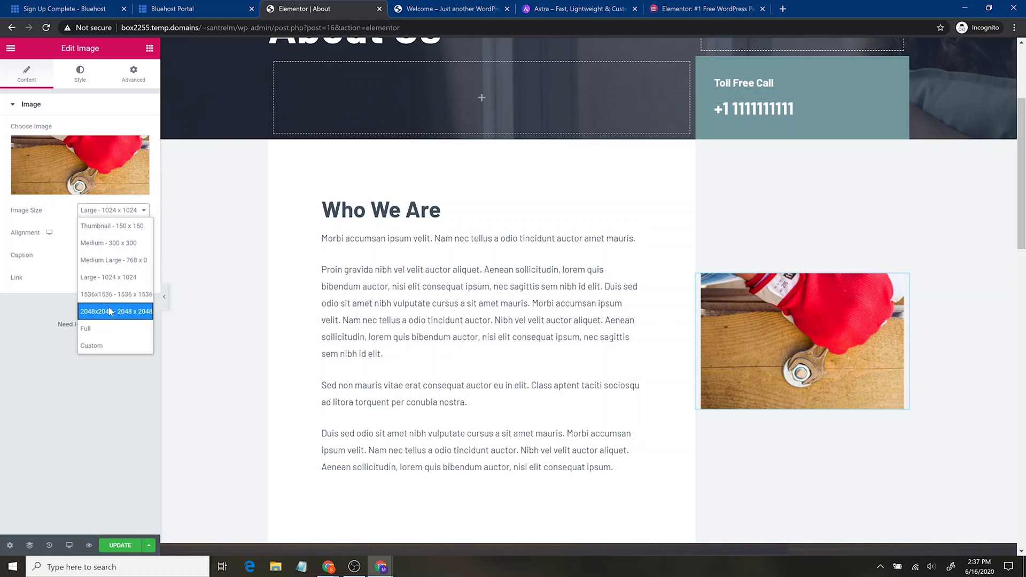
pyautogui.click(109, 329)
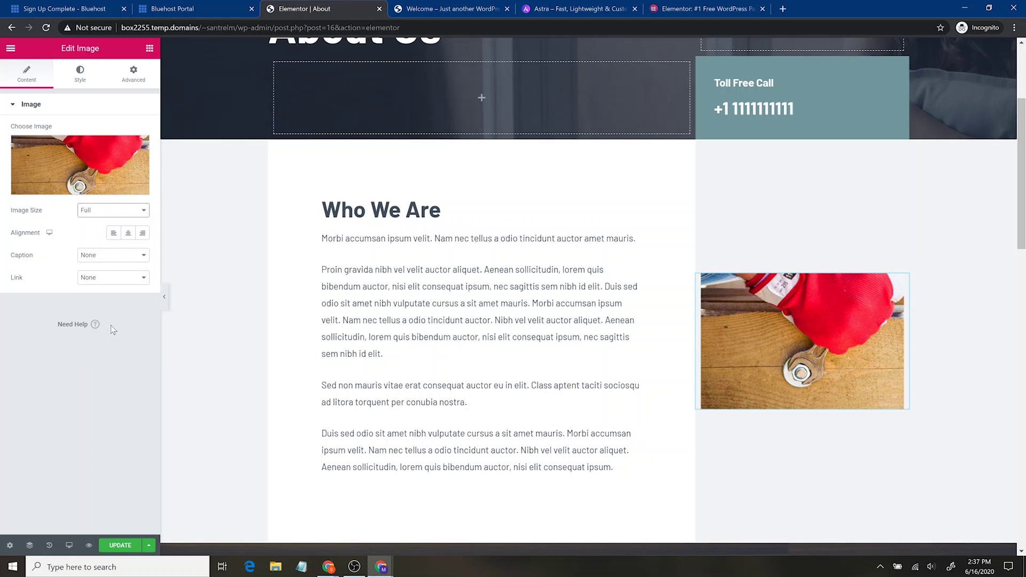
pyautogui.click(115, 213)
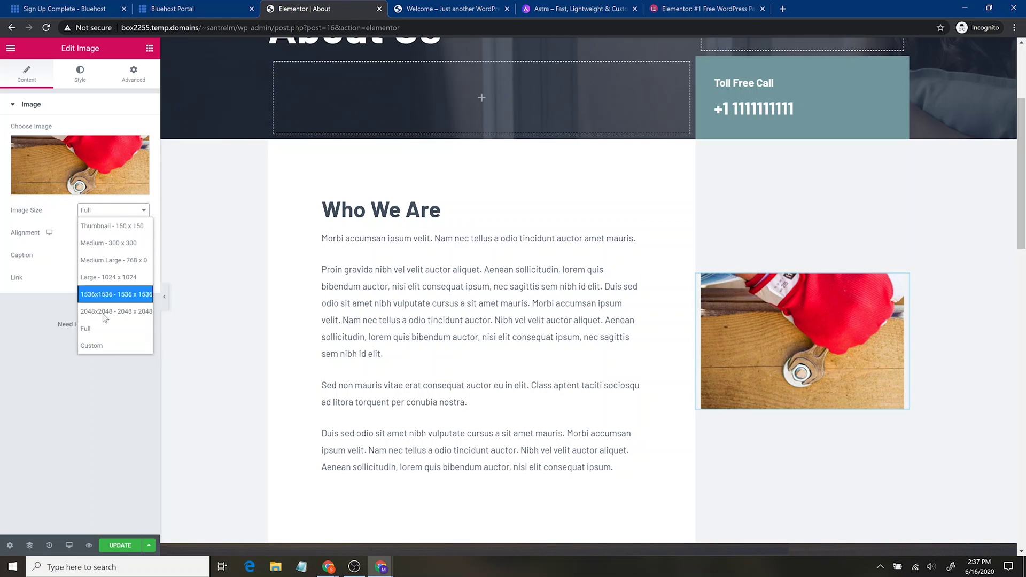
pyautogui.click(127, 227)
pyautogui.click(126, 209)
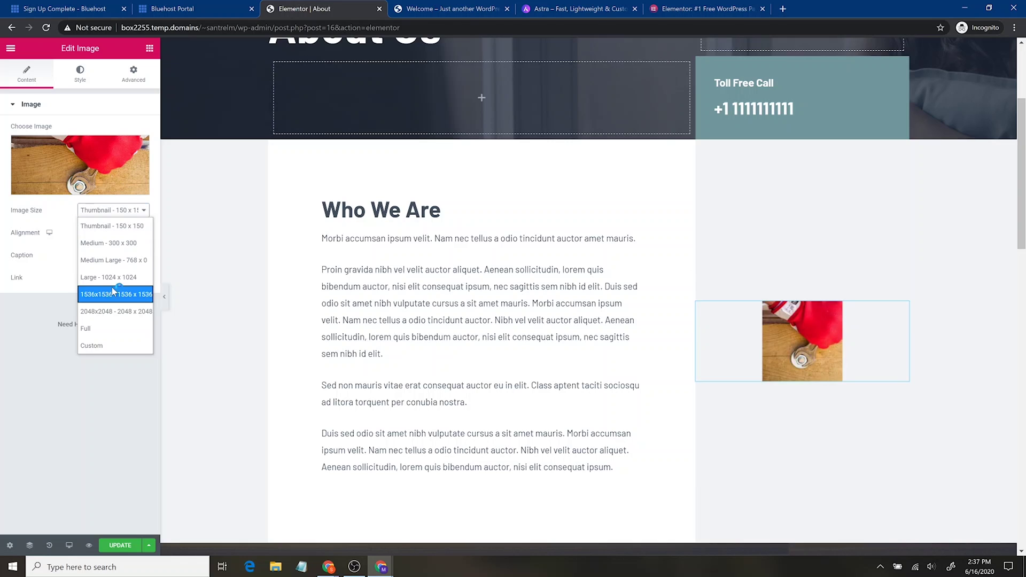
pyautogui.click(109, 273)
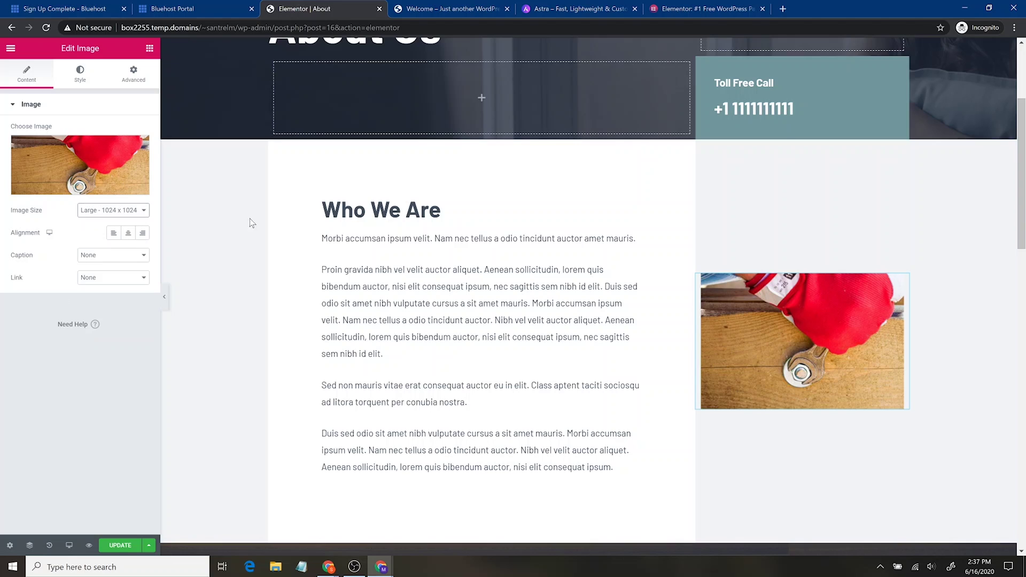
pyautogui.moveTo(51, 164)
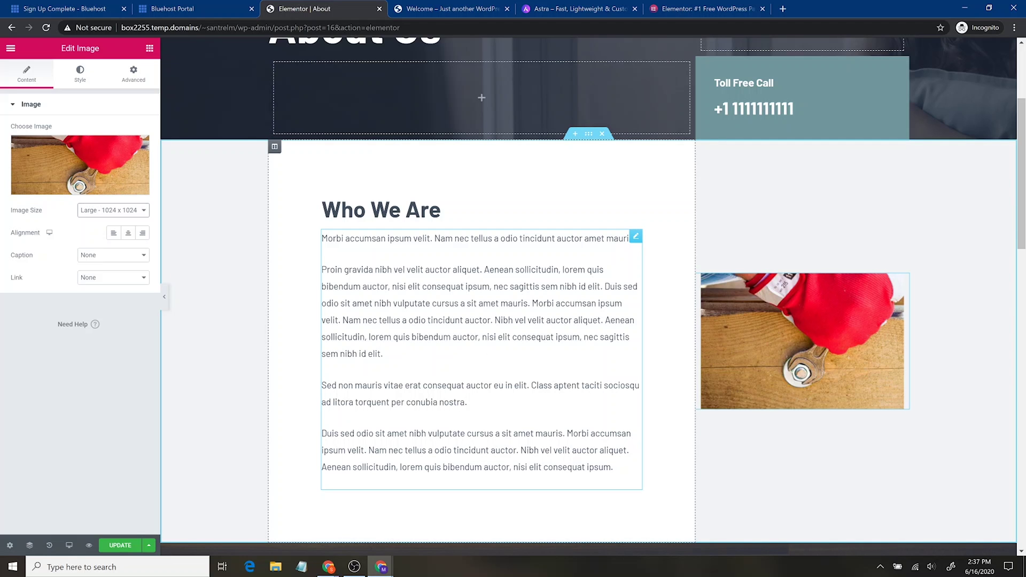
pyautogui.scroll(-9, 514, 312)
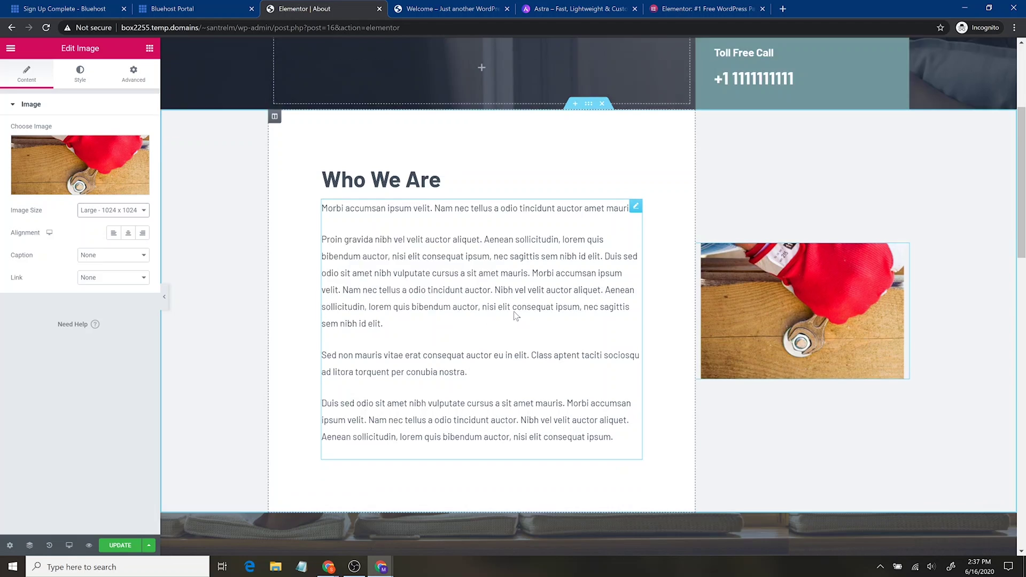
pyautogui.scroll(12, 488, 319)
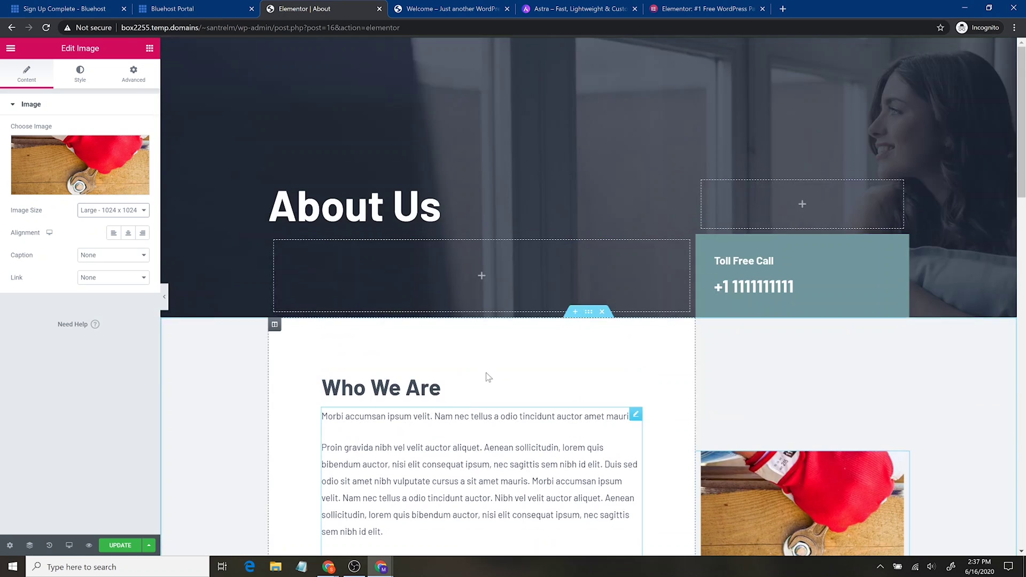
pyautogui.scroll(-15, 487, 320)
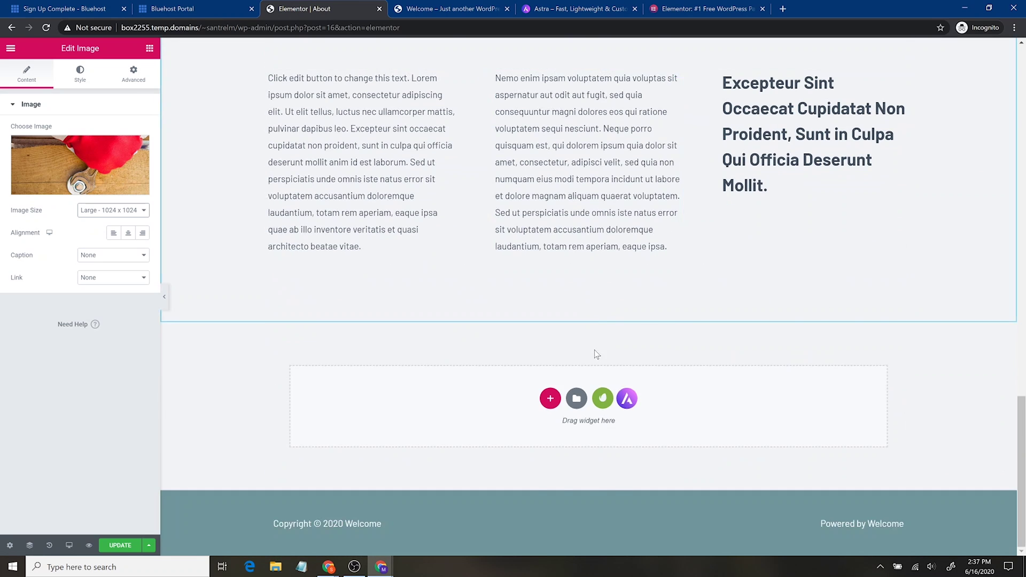
pyautogui.scroll(3, 591, 339)
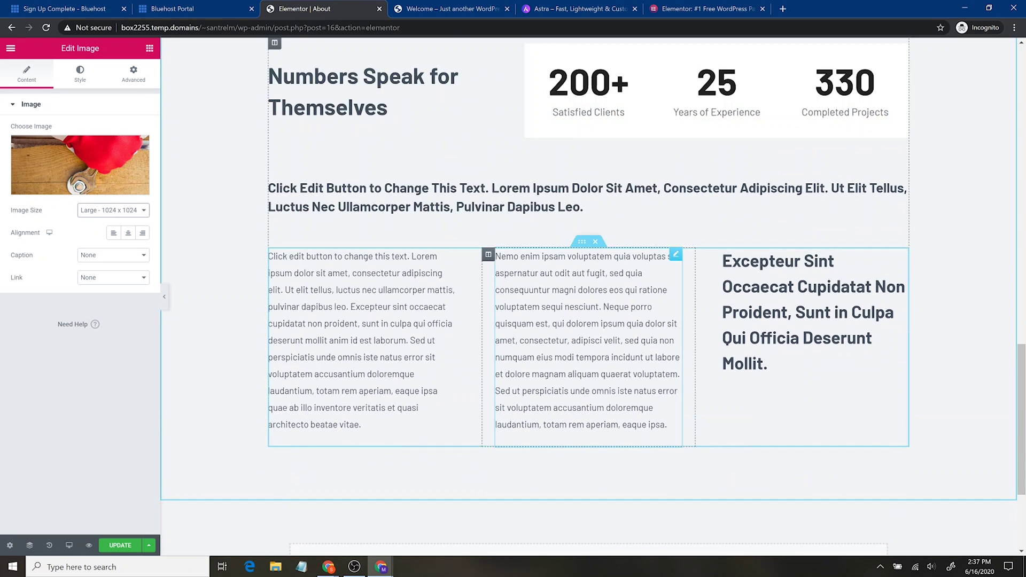
pyautogui.scroll(13, 470, 364)
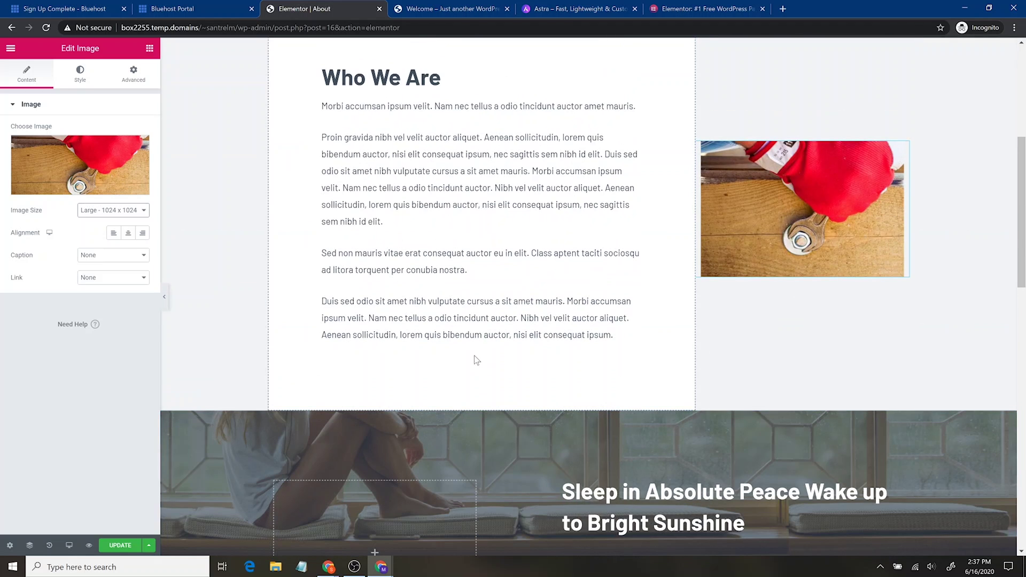
pyautogui.scroll(3, 476, 359)
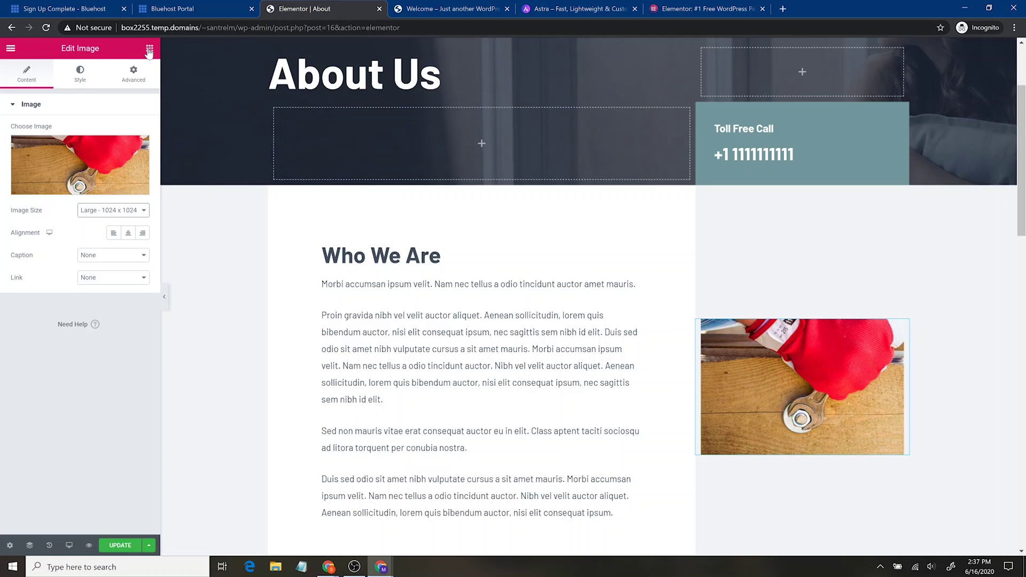
pyautogui.click(150, 49)
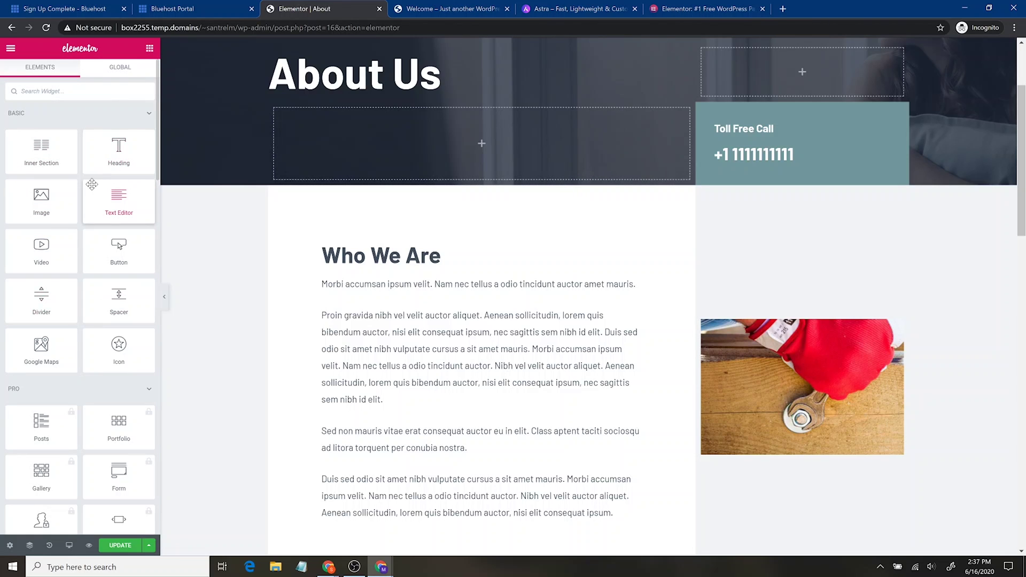
# Browse the Basic, Pro and General widgets, then drop a Divider beneath 'Who We Are'.
pyautogui.scroll(-7, 88, 196)
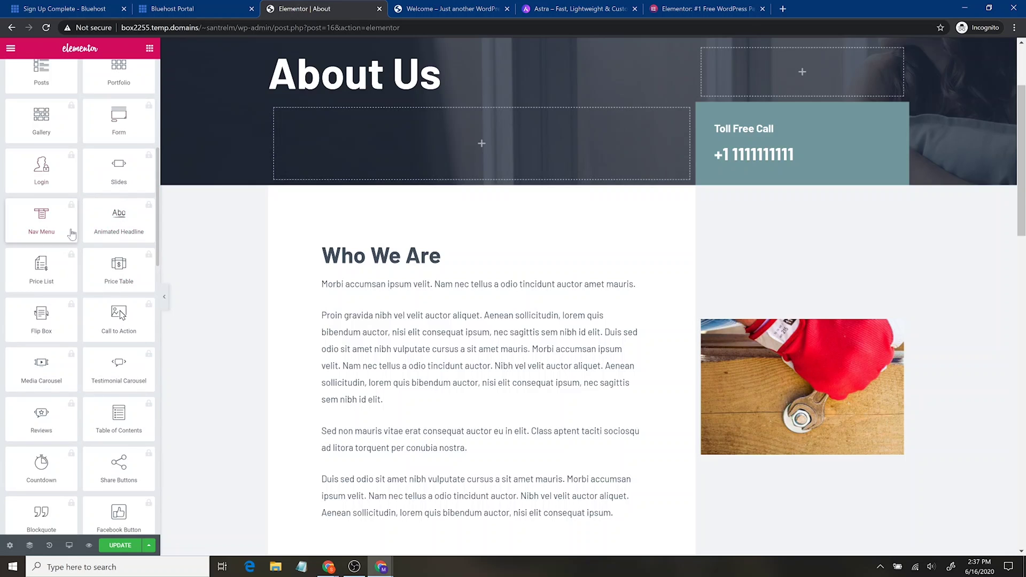
pyautogui.scroll(7, 71, 247)
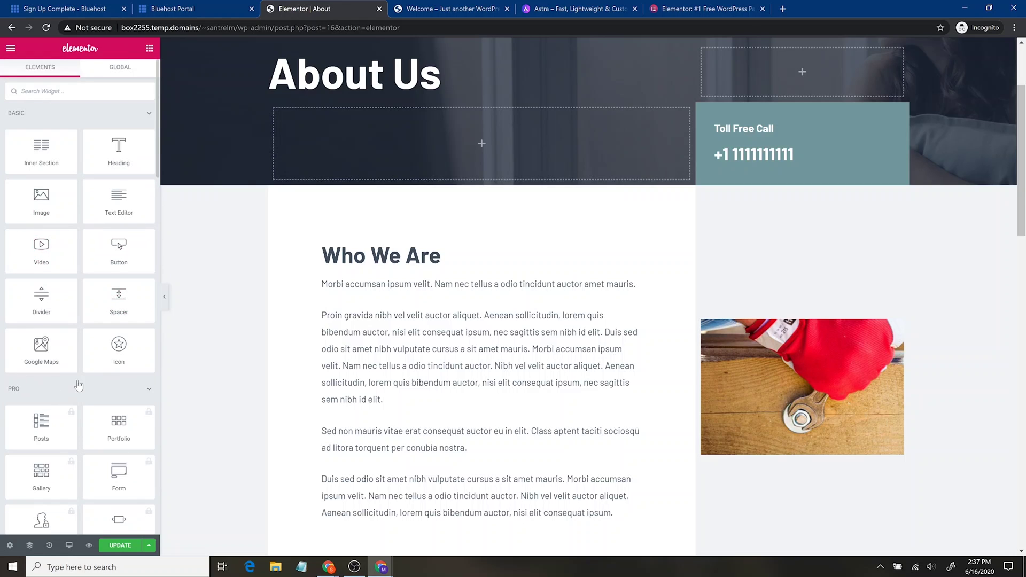
pyautogui.scroll(-6, 85, 389)
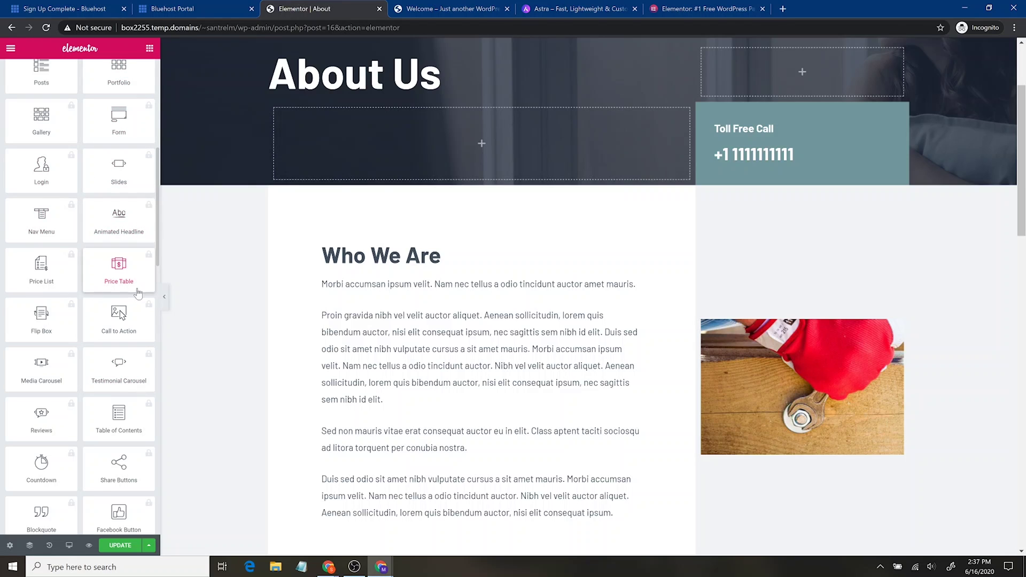
pyautogui.scroll(-10, 123, 422)
pyautogui.scroll(4, 99, 430)
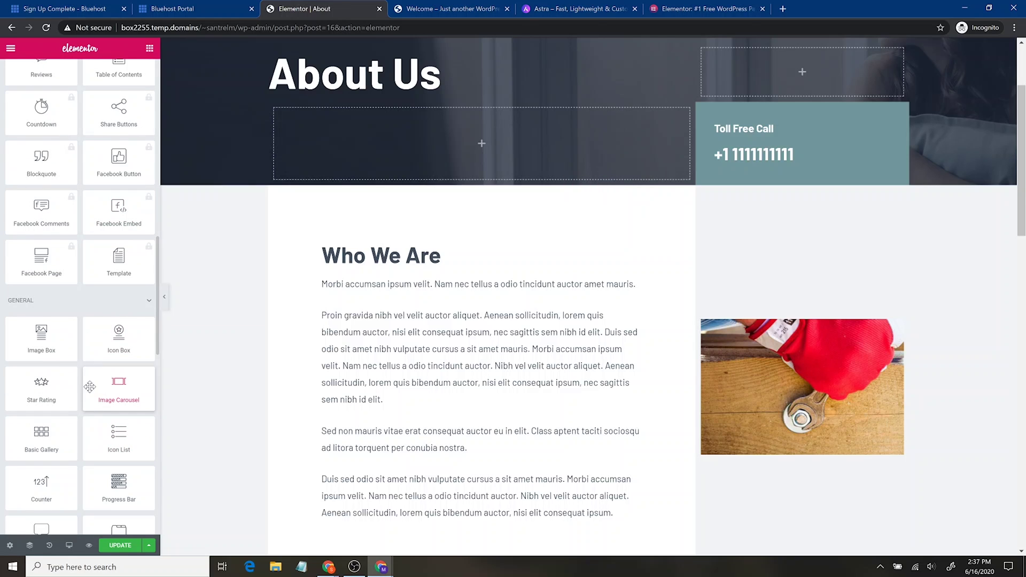
pyautogui.scroll(8, 112, 384)
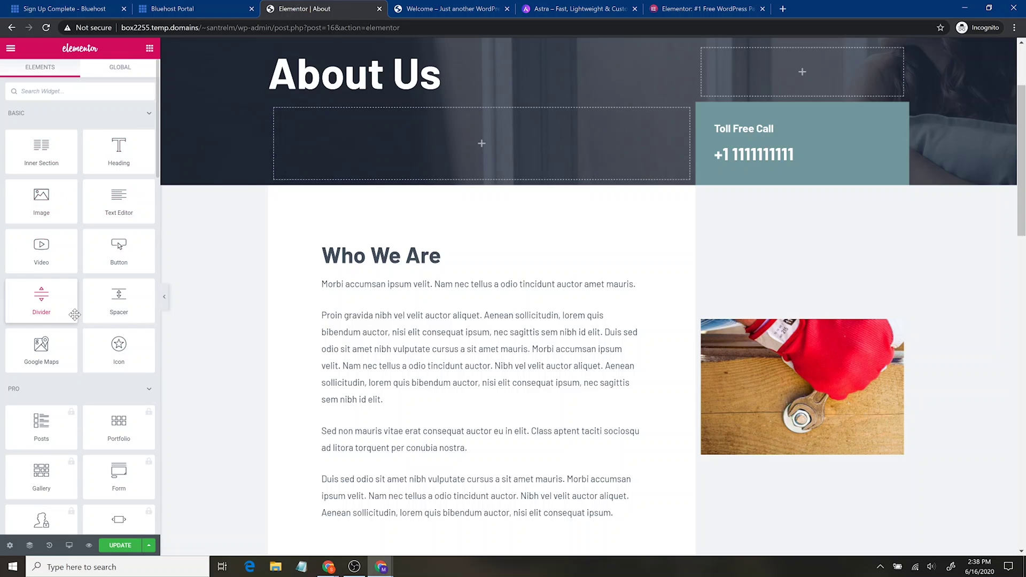
pyautogui.moveTo(40, 306); pyautogui.dragTo(363, 262)
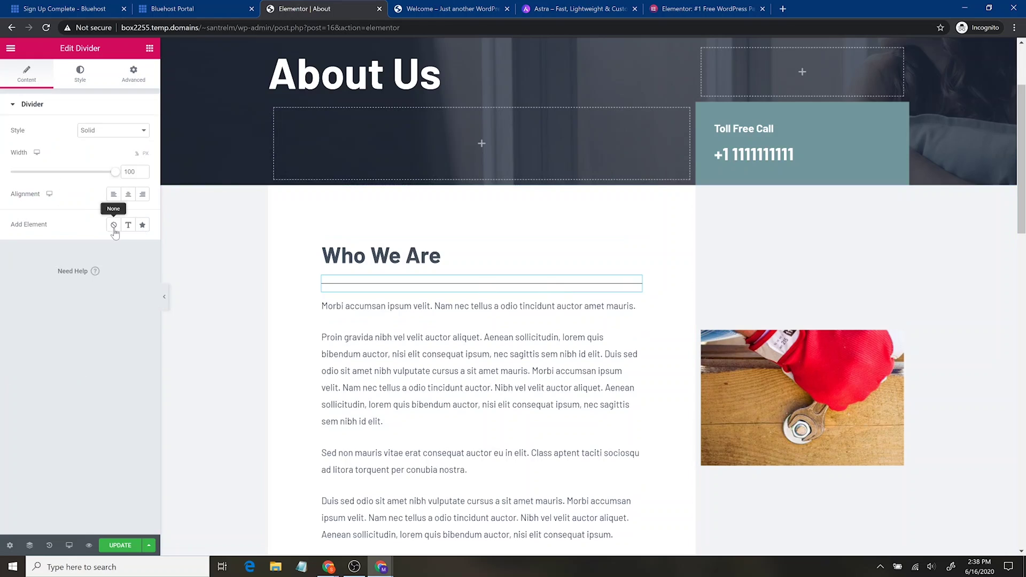
# Set the Who We Are divider to a Double style with weight 6.1.
pyautogui.click(136, 136)
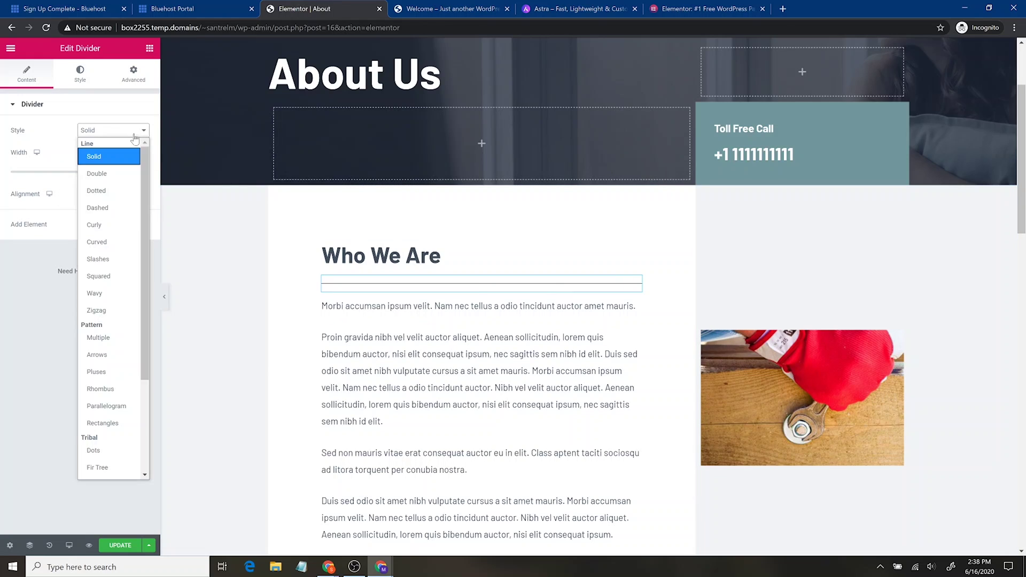
pyautogui.click(93, 171)
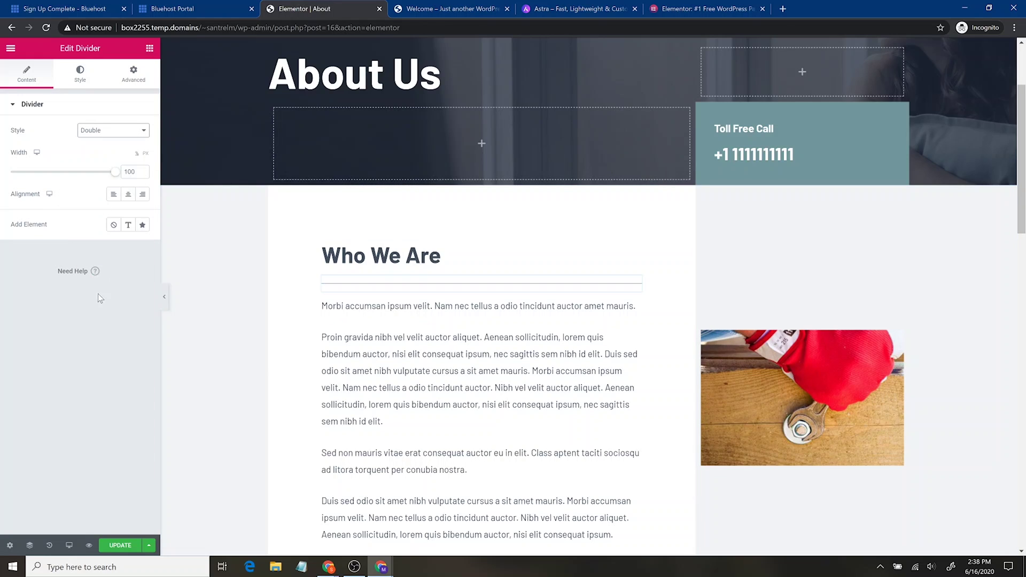
pyautogui.click(131, 135)
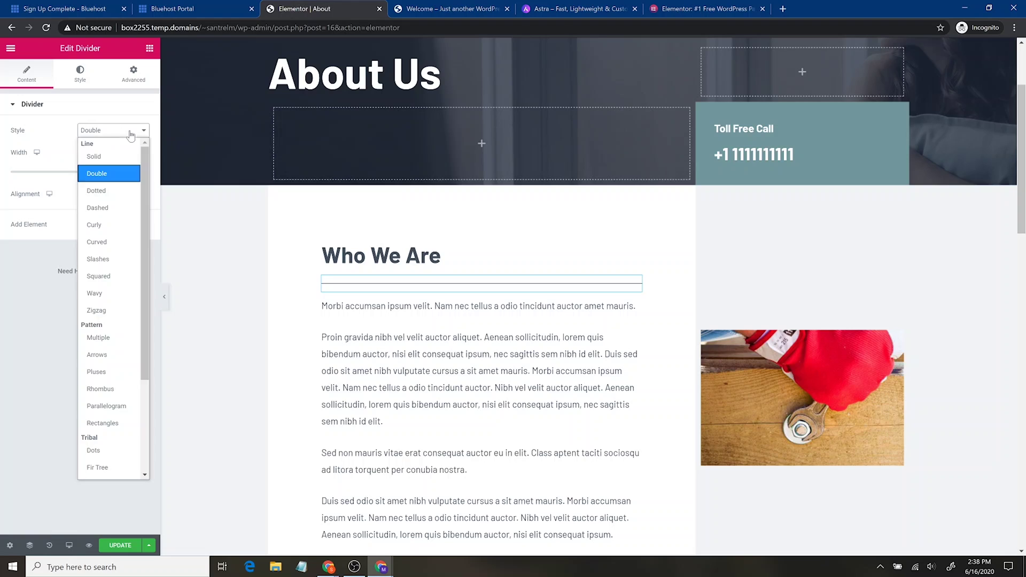
pyautogui.click(80, 74)
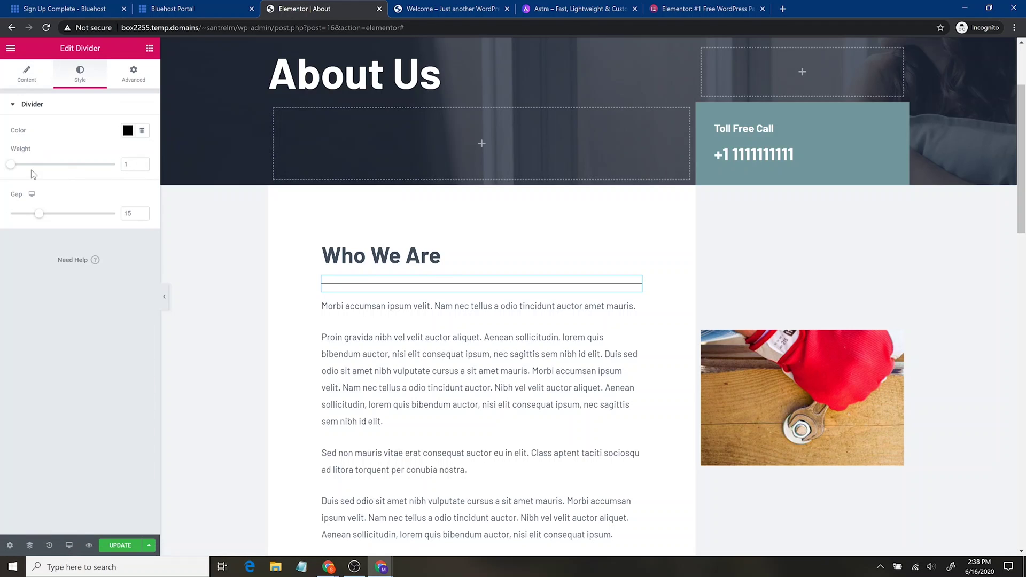
pyautogui.moveTo(12, 165); pyautogui.dragTo(22, 165)
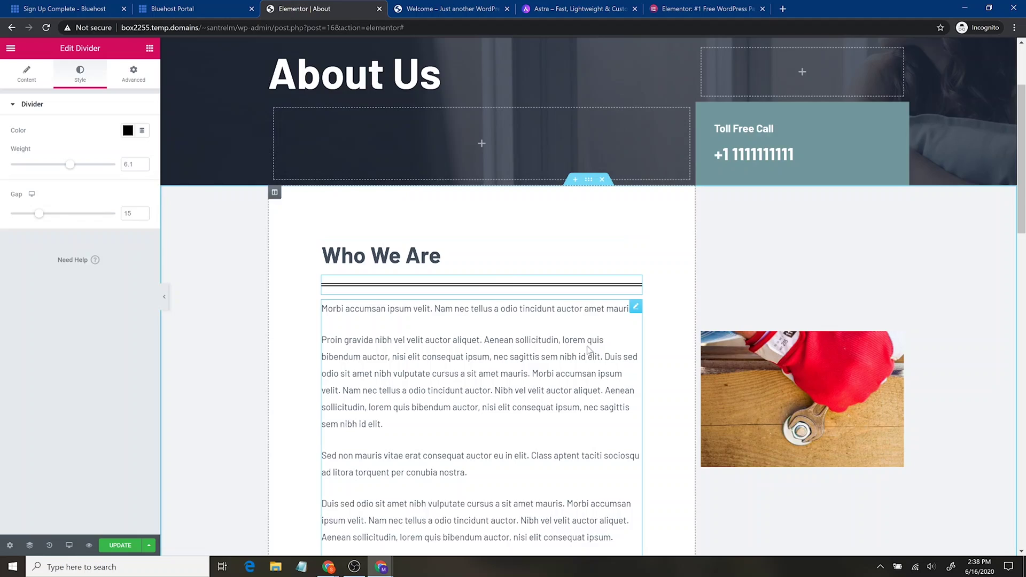
pyautogui.scroll(-10, 603, 345)
pyautogui.scroll(-8, 602, 339)
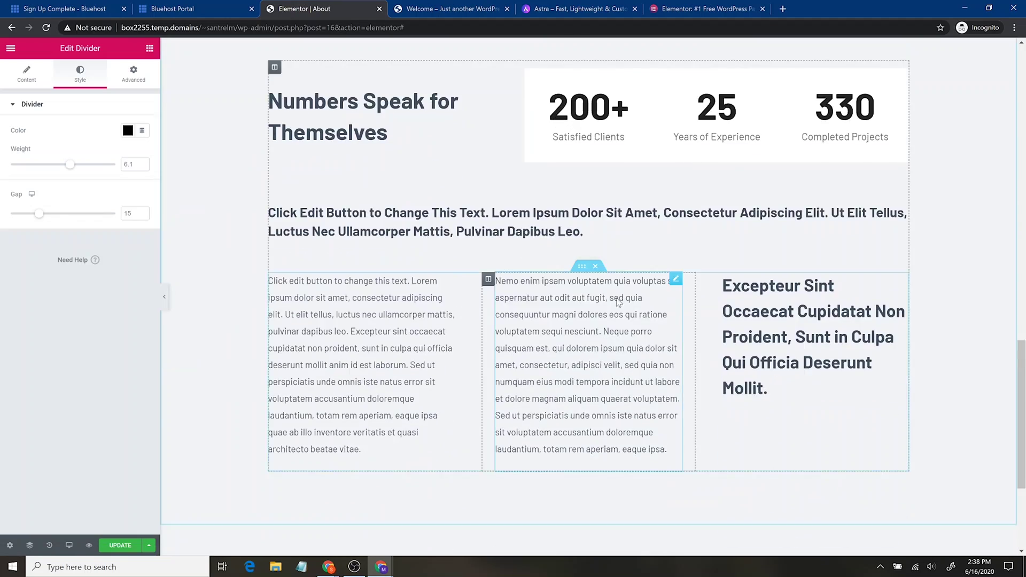
pyautogui.scroll(20, 616, 280)
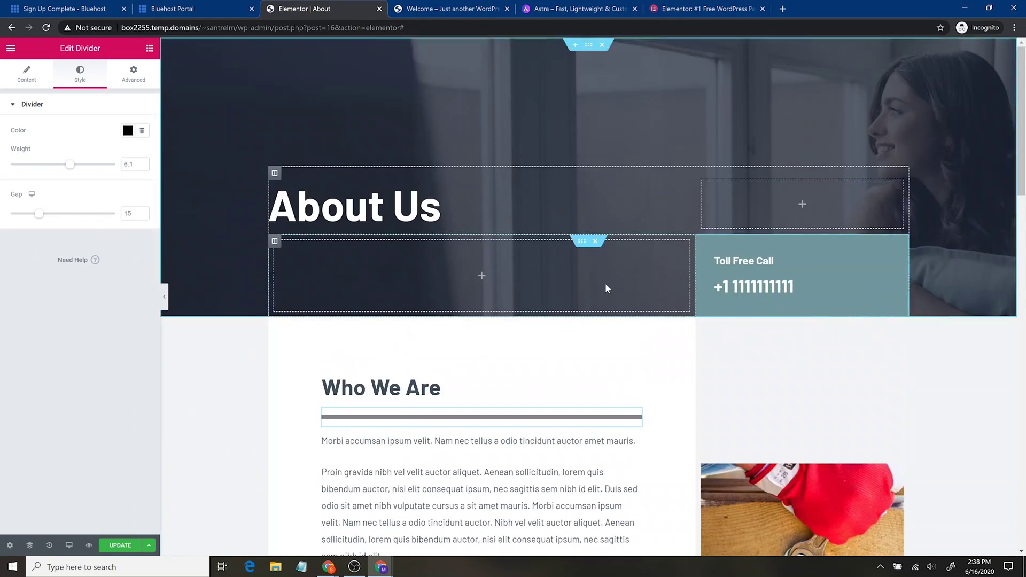
pyautogui.scroll(-20, 608, 284)
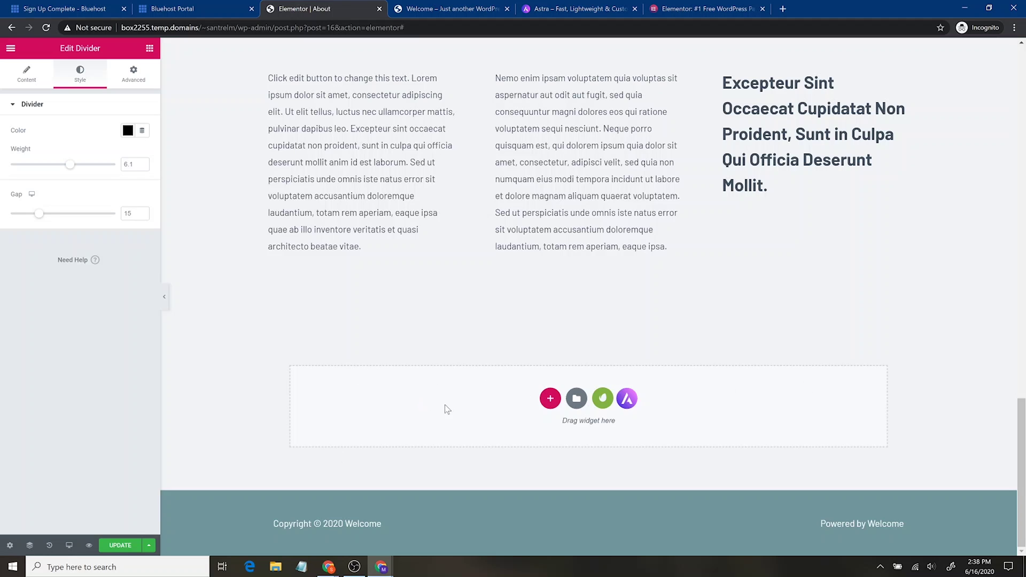
# Insert the free Contact (with Map) block from the template library's Free Blocks.
pyautogui.click(602, 401)
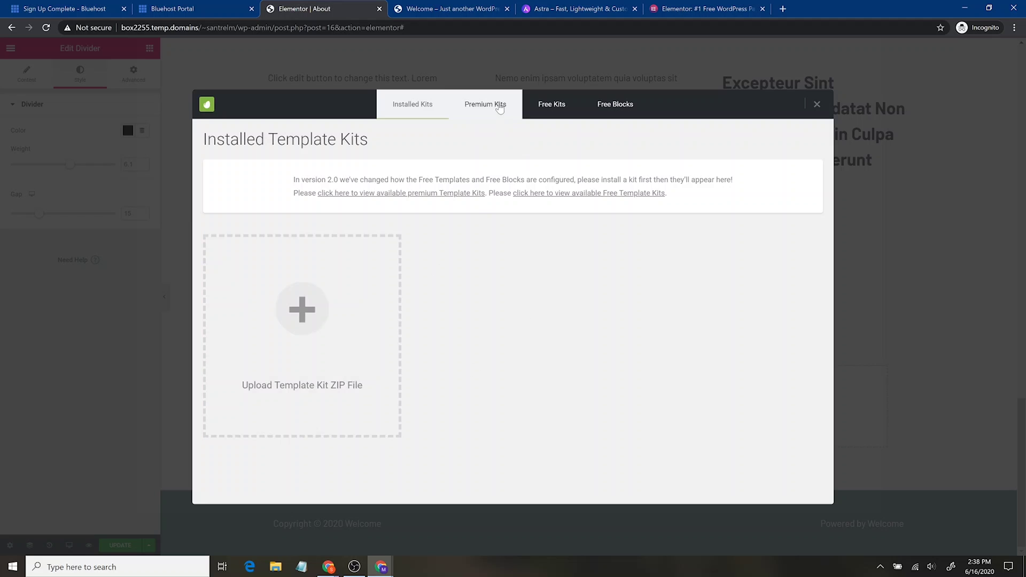
pyautogui.click(485, 105)
pyautogui.click(561, 113)
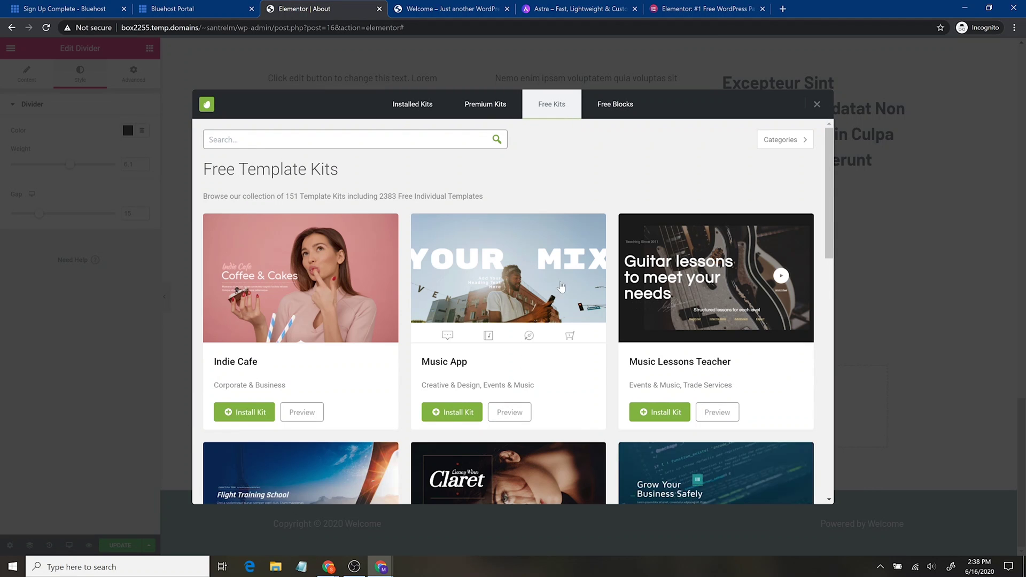
pyautogui.click(615, 107)
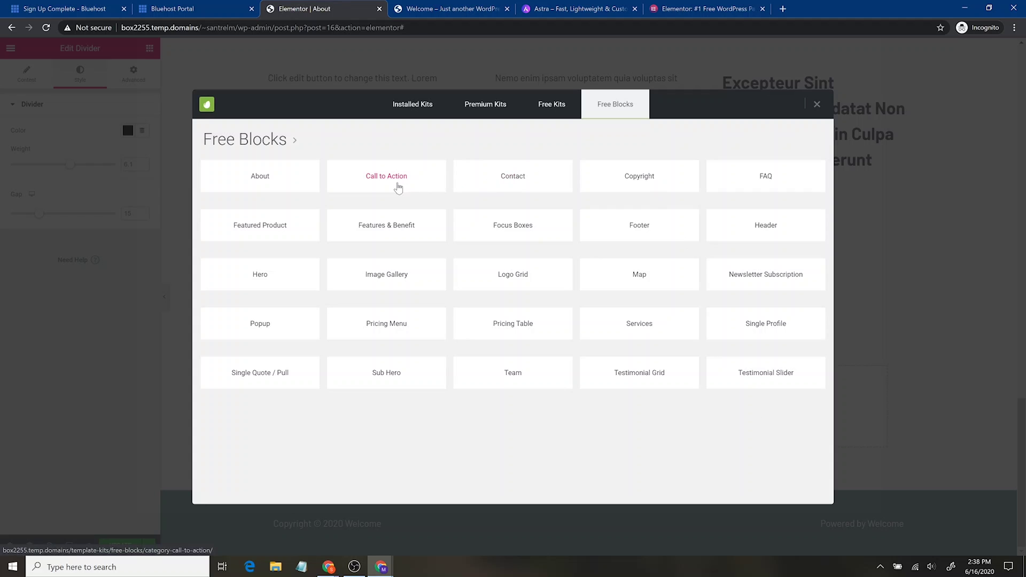
pyautogui.click(499, 177)
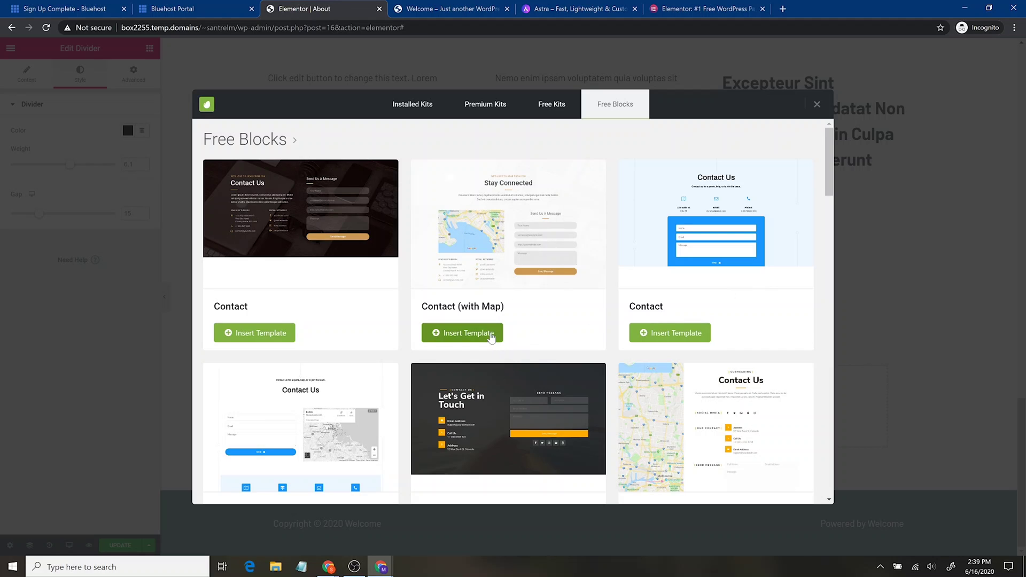
pyautogui.click(489, 332)
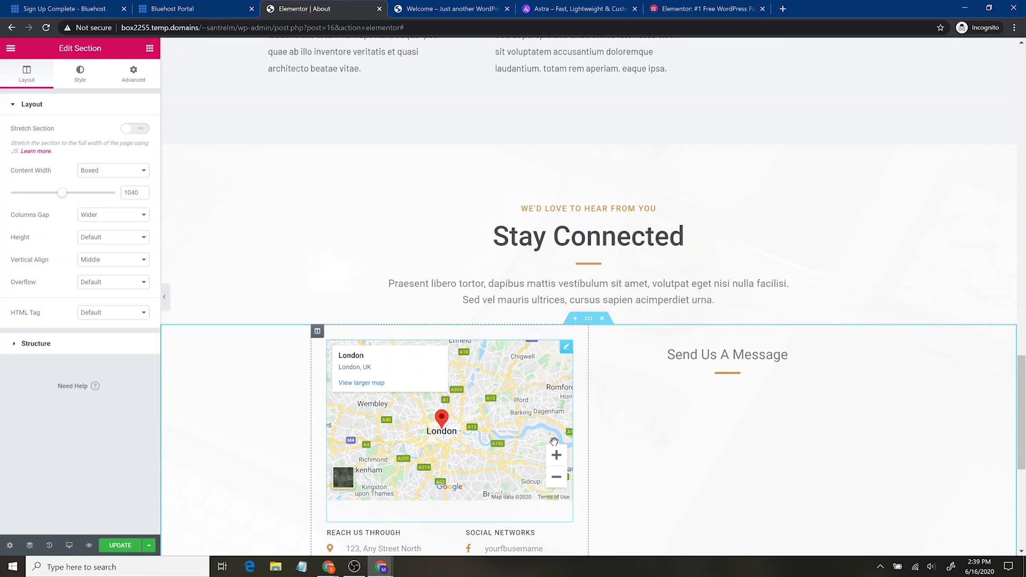
# Update the About page with its Stay Connected contact block, then bring up Elementor's main menu.
pyautogui.scroll(-3, 721, 311)
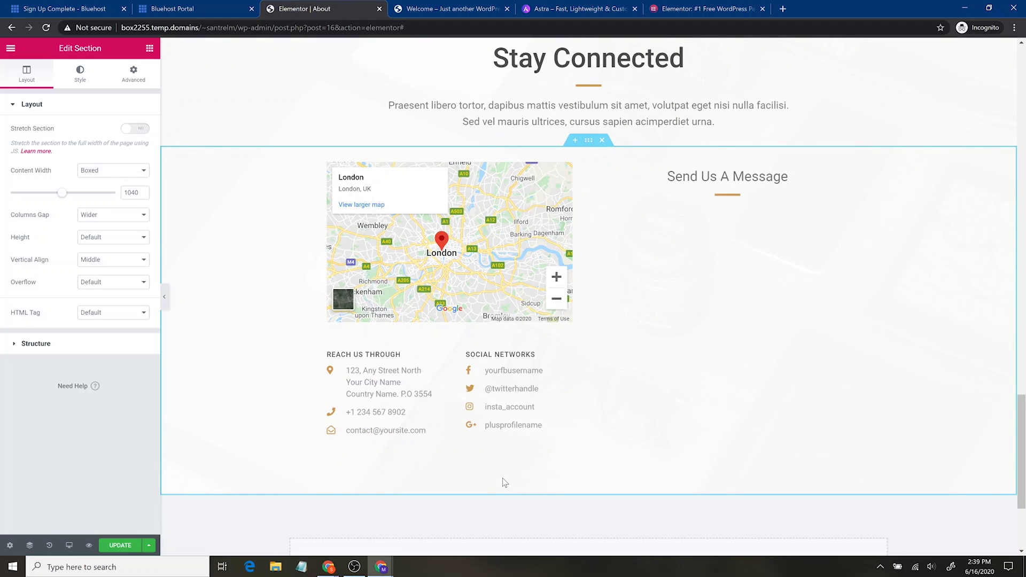
pyautogui.scroll(10, 695, 422)
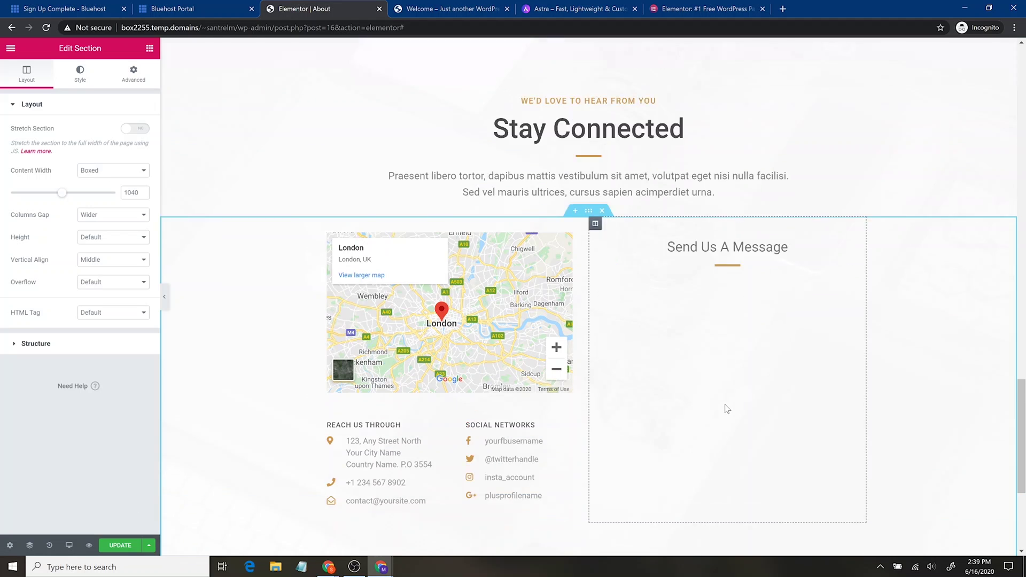
pyautogui.scroll(6, 729, 398)
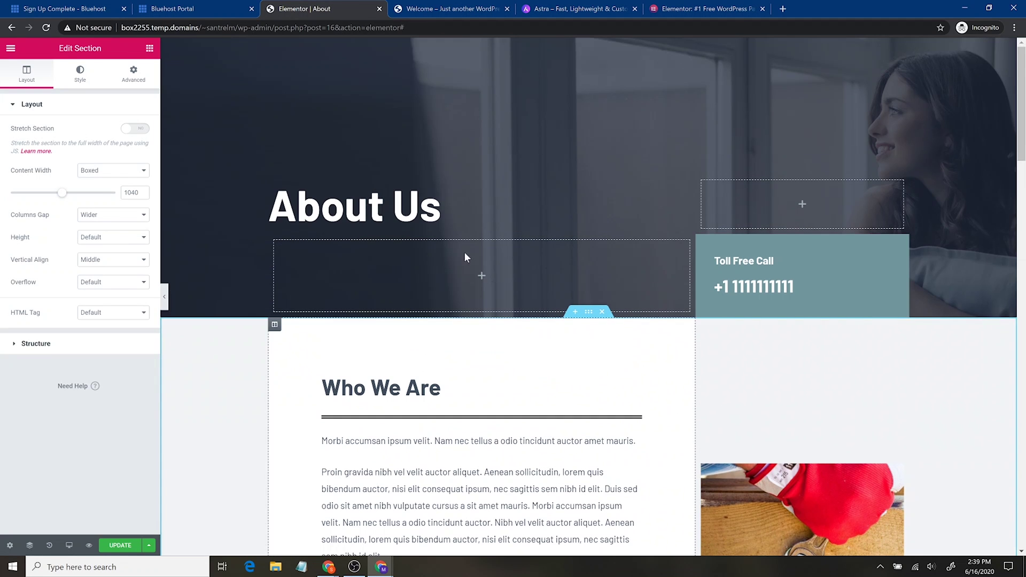
pyautogui.click(120, 544)
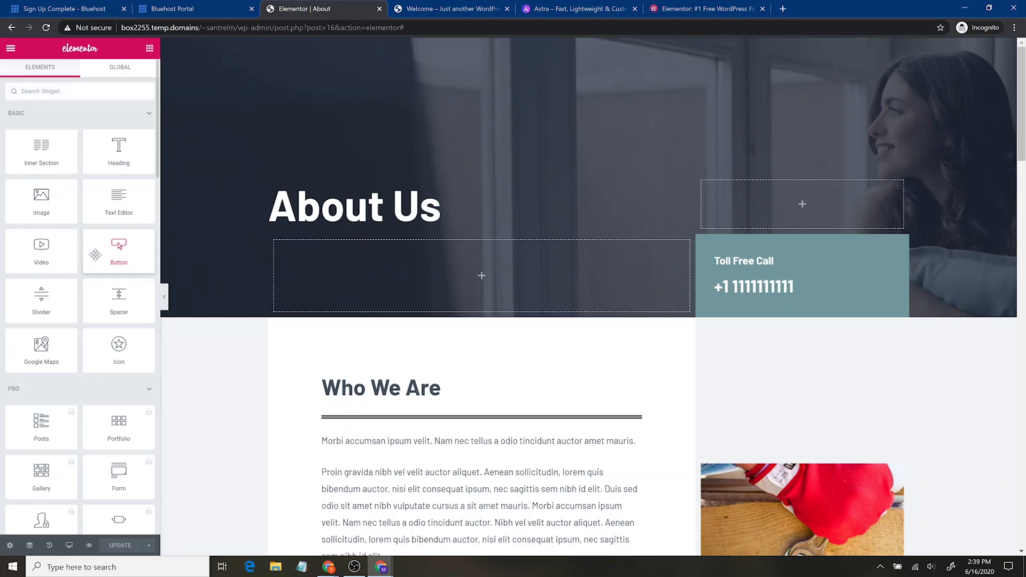
pyautogui.click(11, 48)
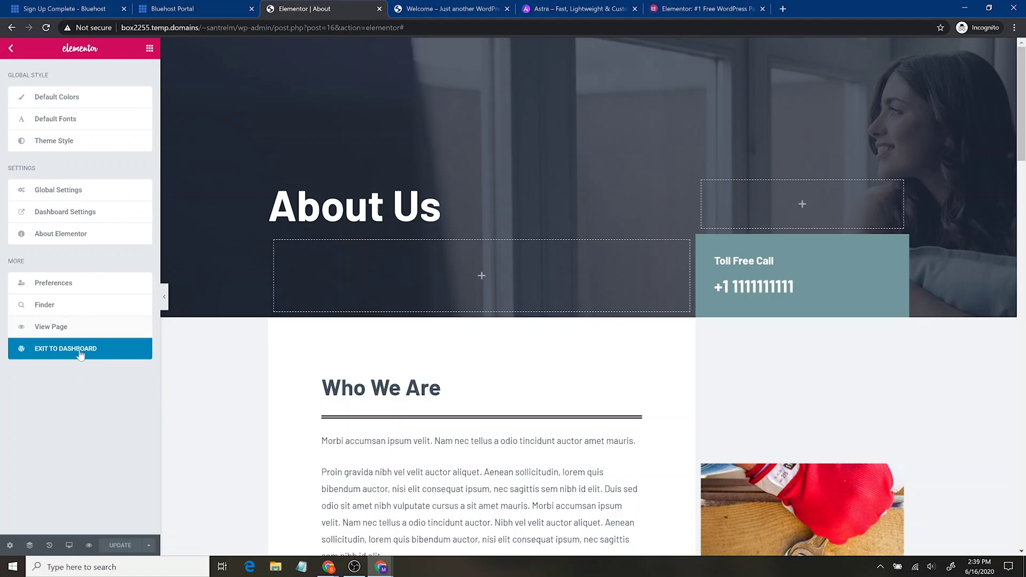
# Exit Elementor to the WordPress dashboard's Pages list, heading for Settings > General.
pyautogui.click(93, 353)
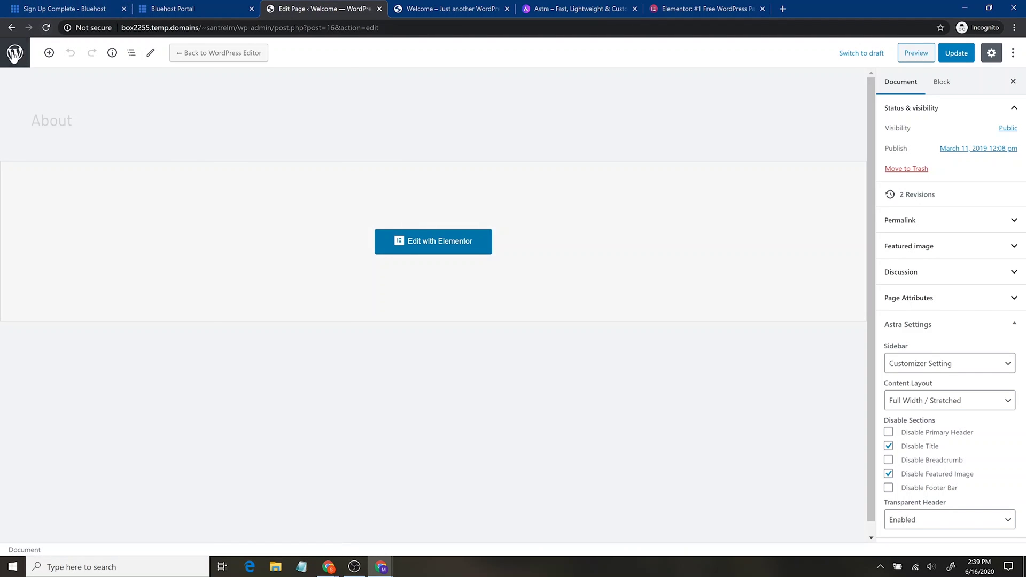
pyautogui.click(14, 52)
pyautogui.moveTo(38, 96)
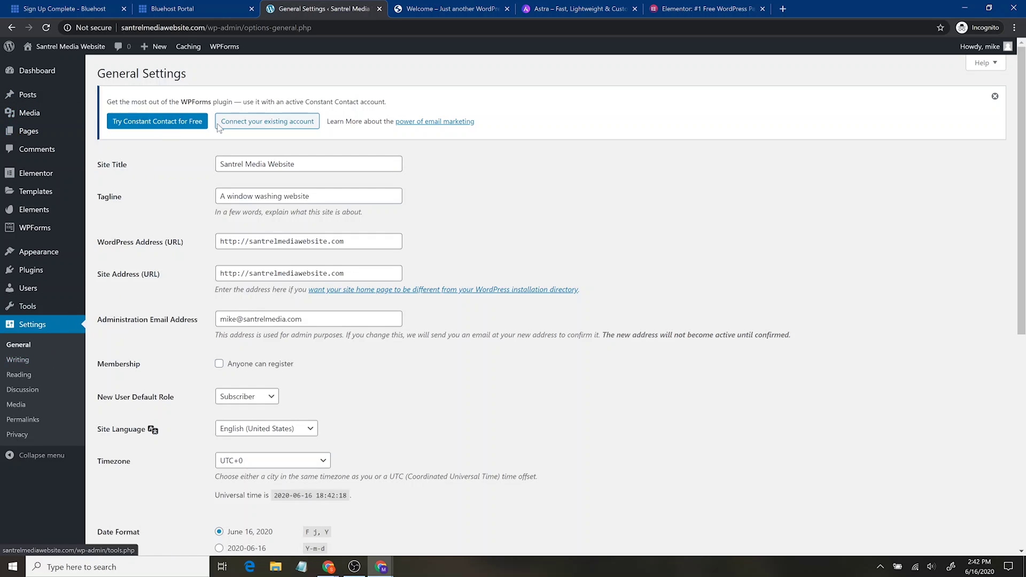
# Check the site title, tagline and WordPress Address against the hosting portal's site list.
pyautogui.moveTo(218, 164); pyautogui.dragTo(334, 176)
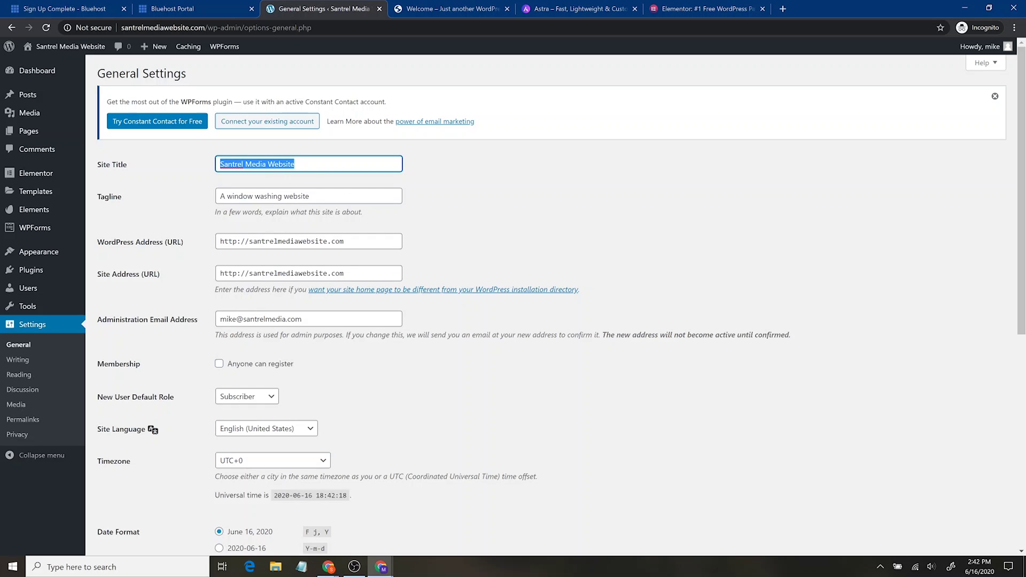
pyautogui.moveTo(313, 196); pyautogui.dragTo(208, 211)
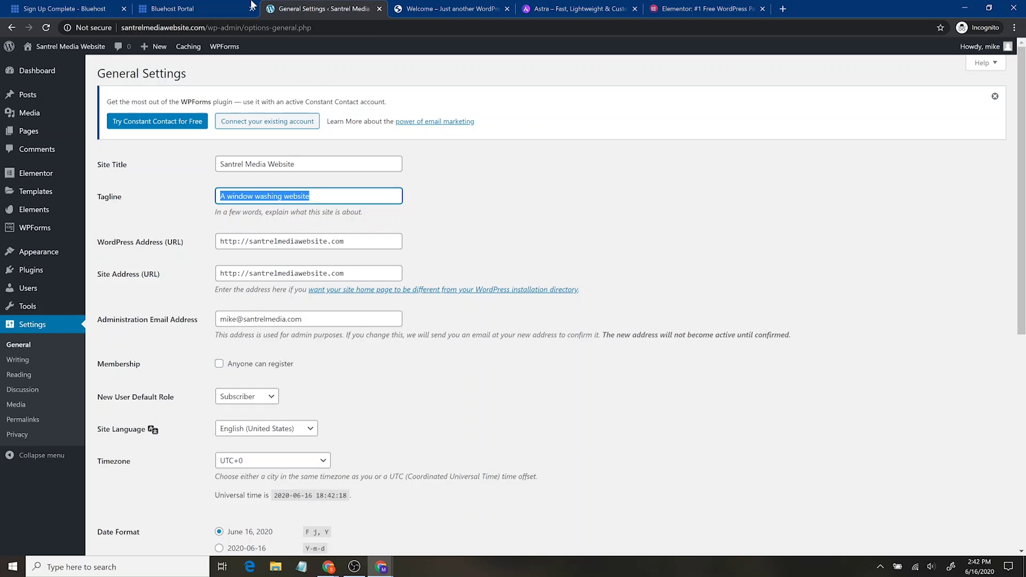
pyautogui.click(224, 8)
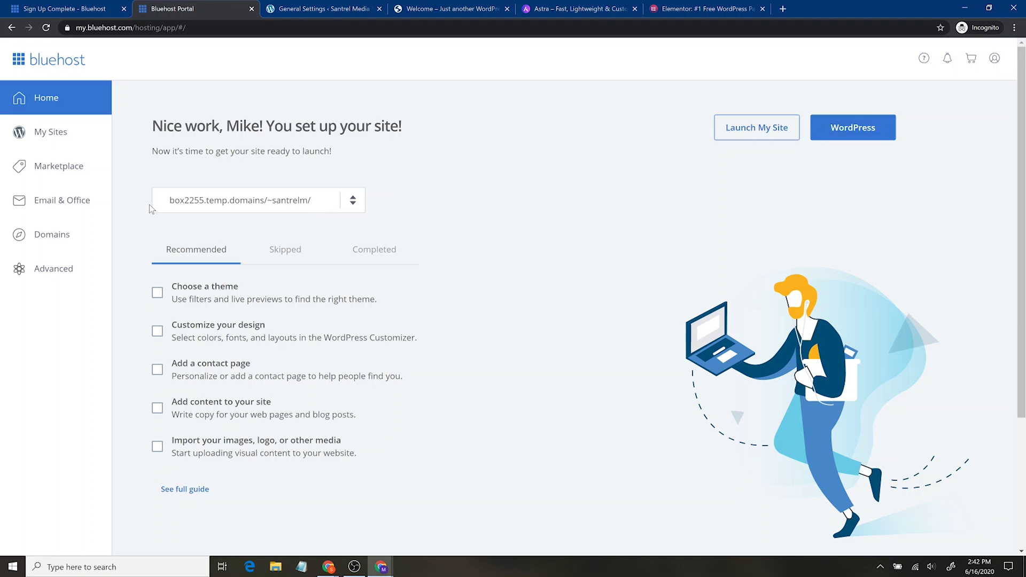
pyautogui.click(354, 203)
pyautogui.click(402, 191)
pyautogui.click(268, 7)
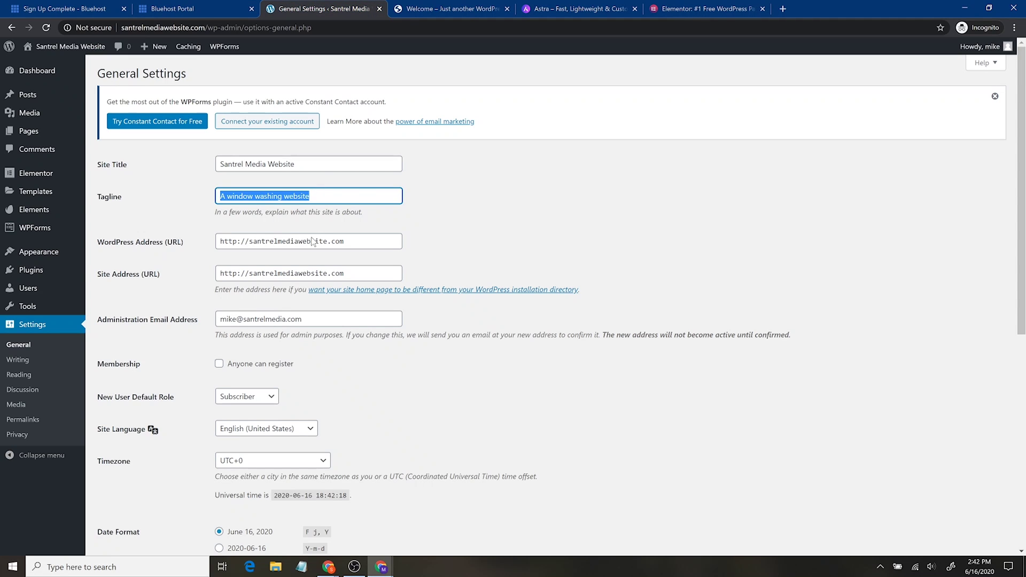
pyautogui.moveTo(346, 242); pyautogui.dragTo(177, 250)
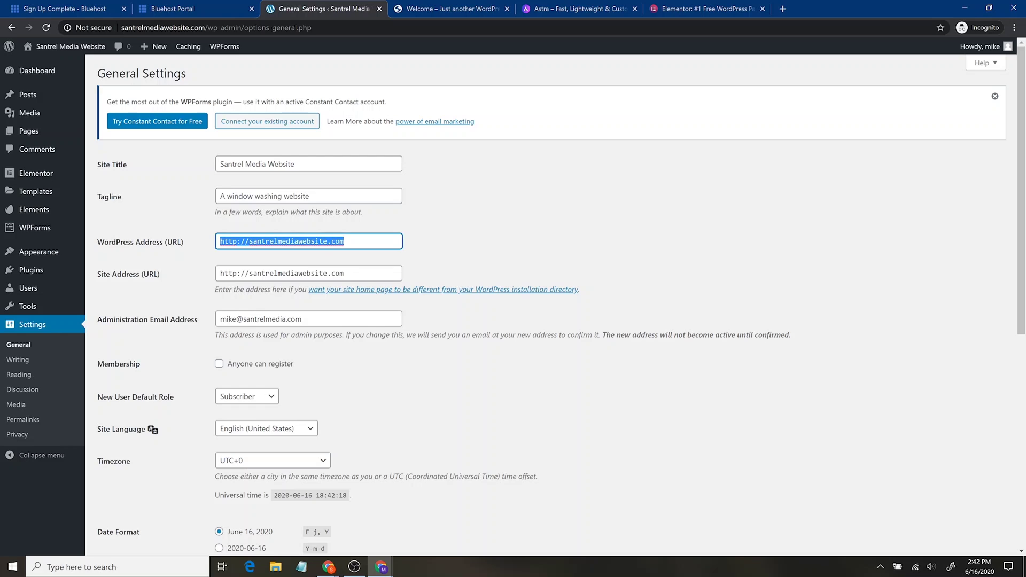
pyautogui.click(189, 239)
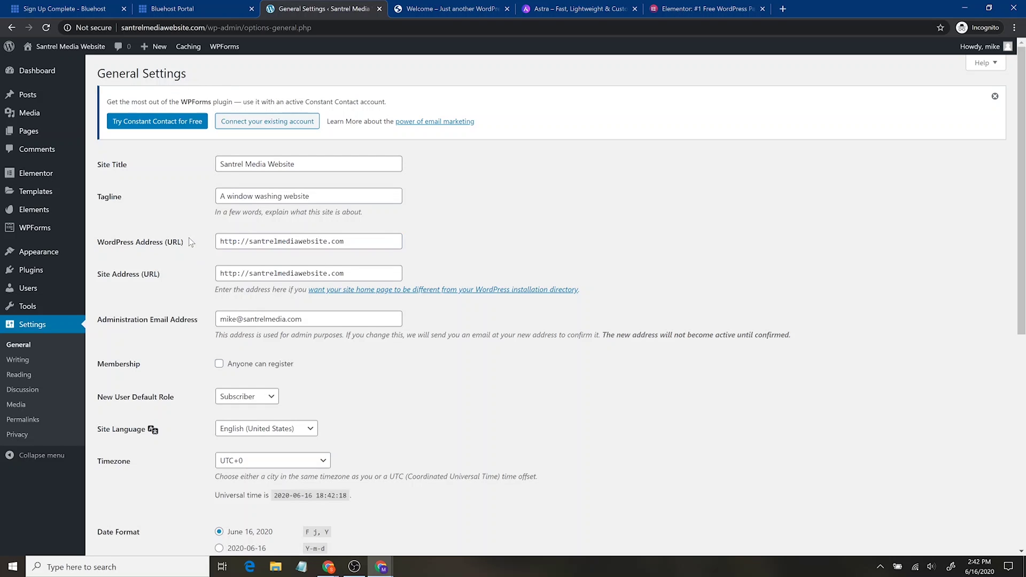
pyautogui.moveTo(219, 242); pyautogui.dragTo(348, 242)
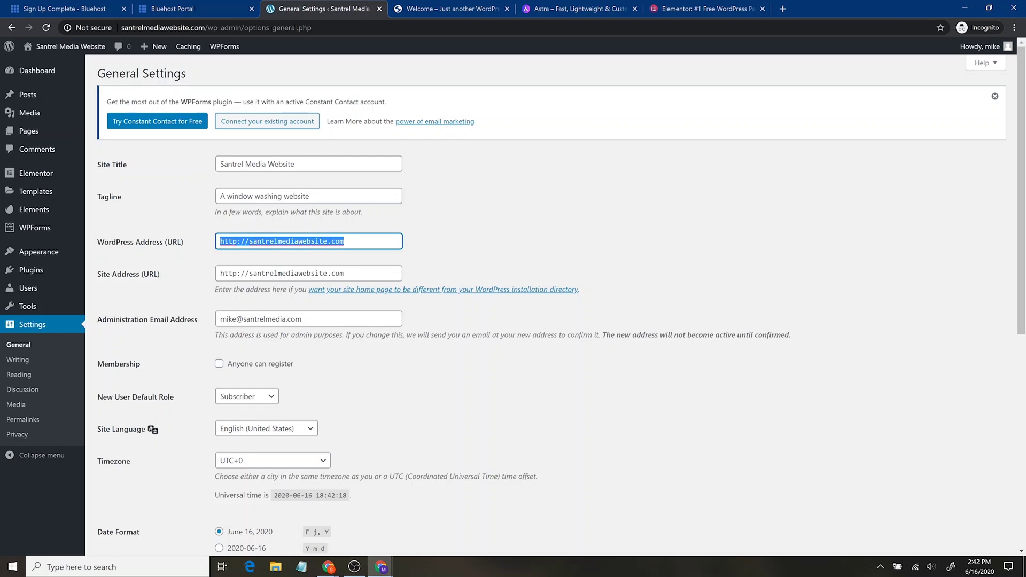
pyautogui.hotkey('ctrl', 'shift', 'Tab')
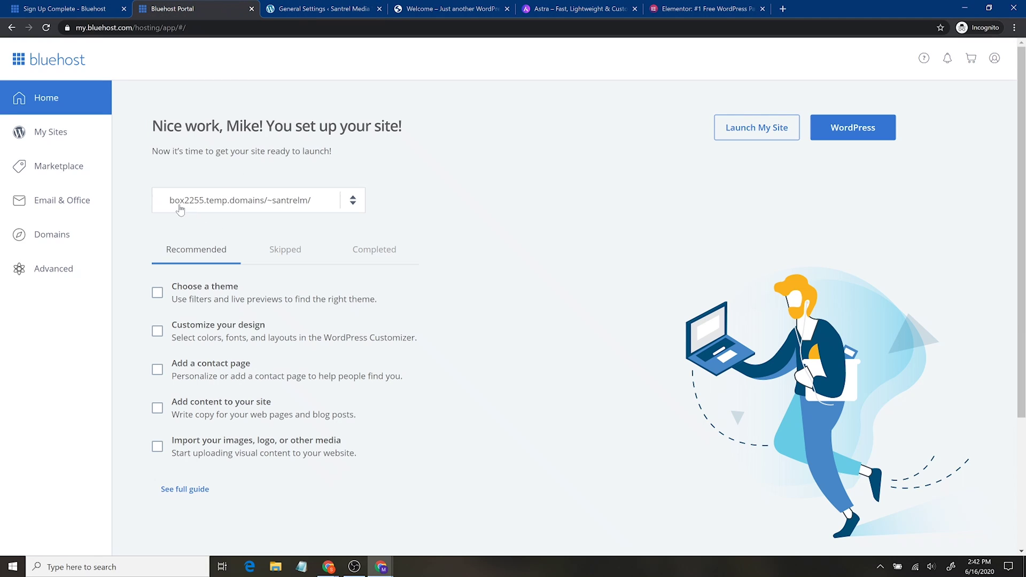
pyautogui.hotkey('ctrl', 'Tab')
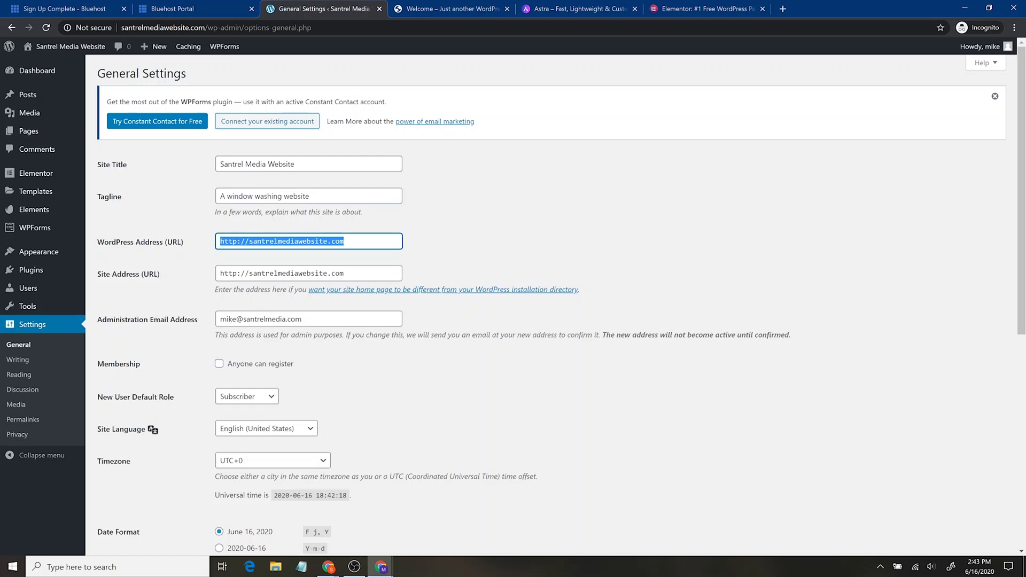
# Change both the WordPress Address and Site Address from http to https, then save.
pyautogui.click(235, 241)
pyautogui.press('Right')
pyautogui.write('s')
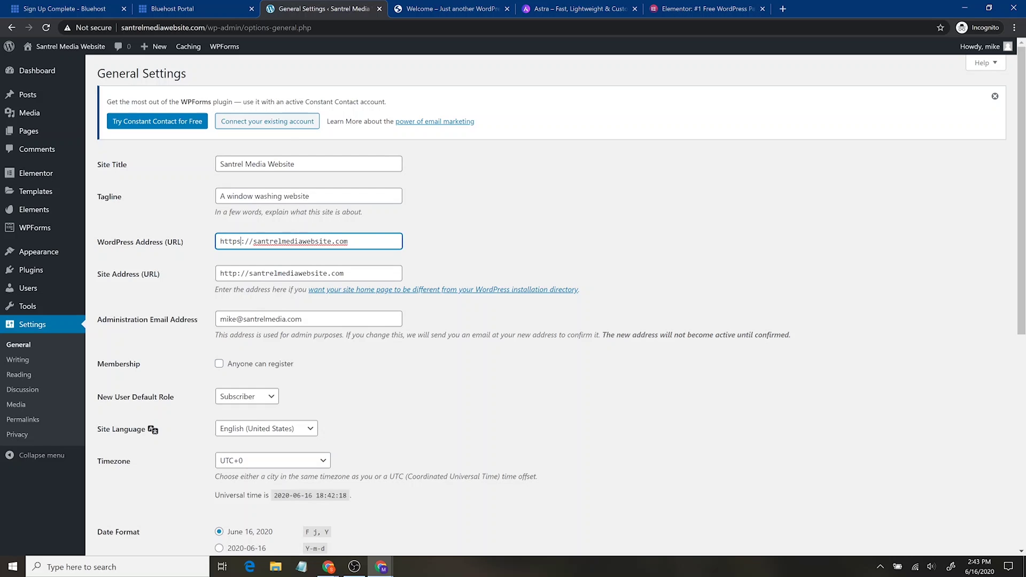
pyautogui.click(237, 273)
pyautogui.write('s')
pyautogui.click(289, 335)
pyautogui.scroll(-3, 430, 379)
pyautogui.scroll(-3, 406, 371)
pyautogui.scroll(-2, 389, 377)
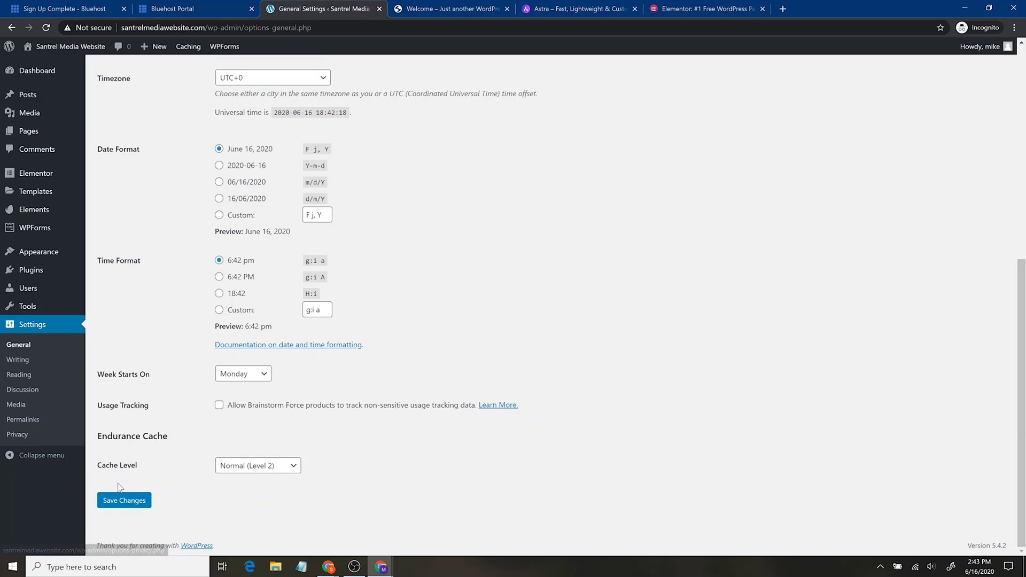
pyautogui.click(127, 508)
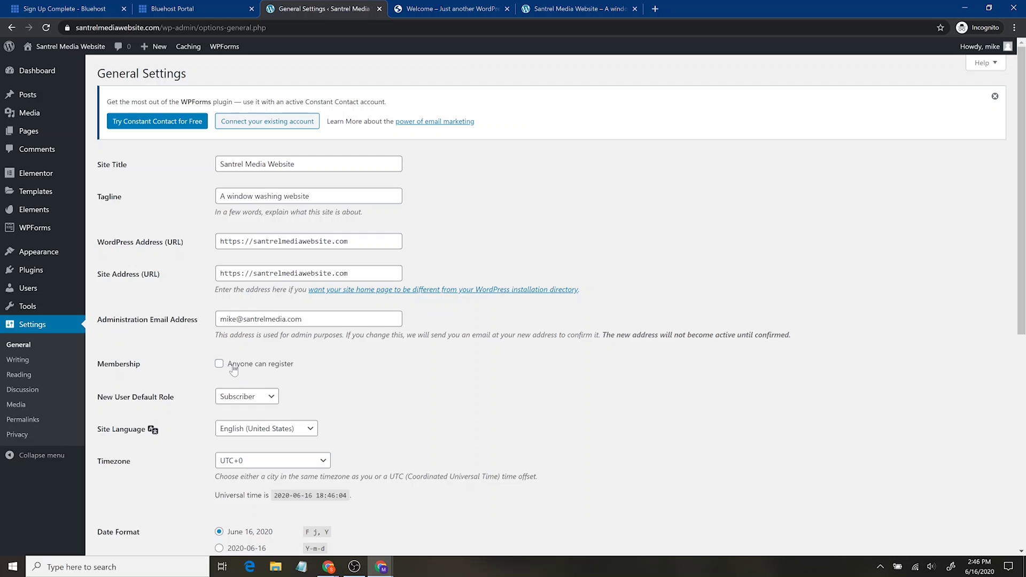
# Go to Settings > Permalinks, where the Post name structure is selected.
pyautogui.scroll(-3, 481, 387)
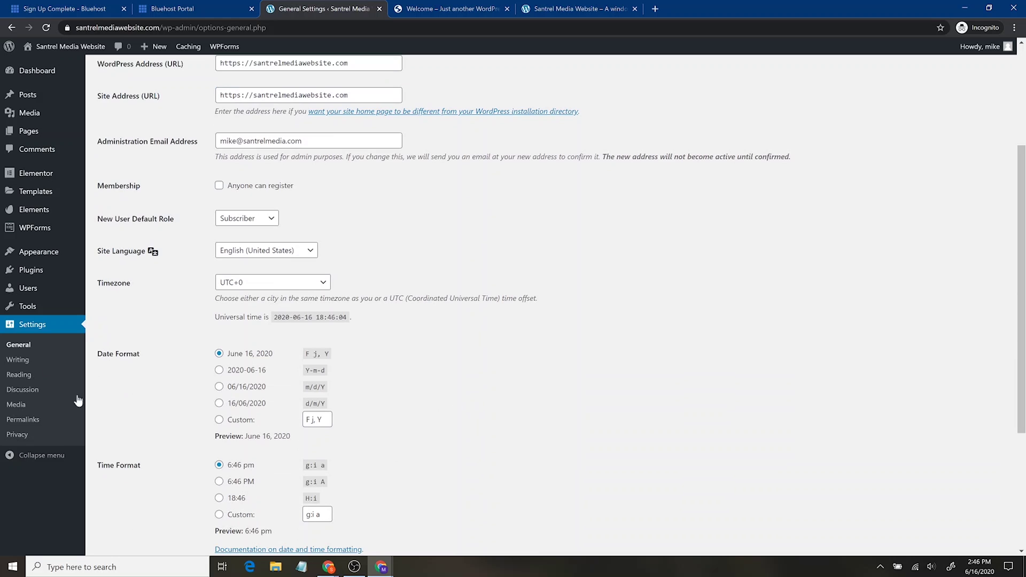
pyautogui.click(25, 421)
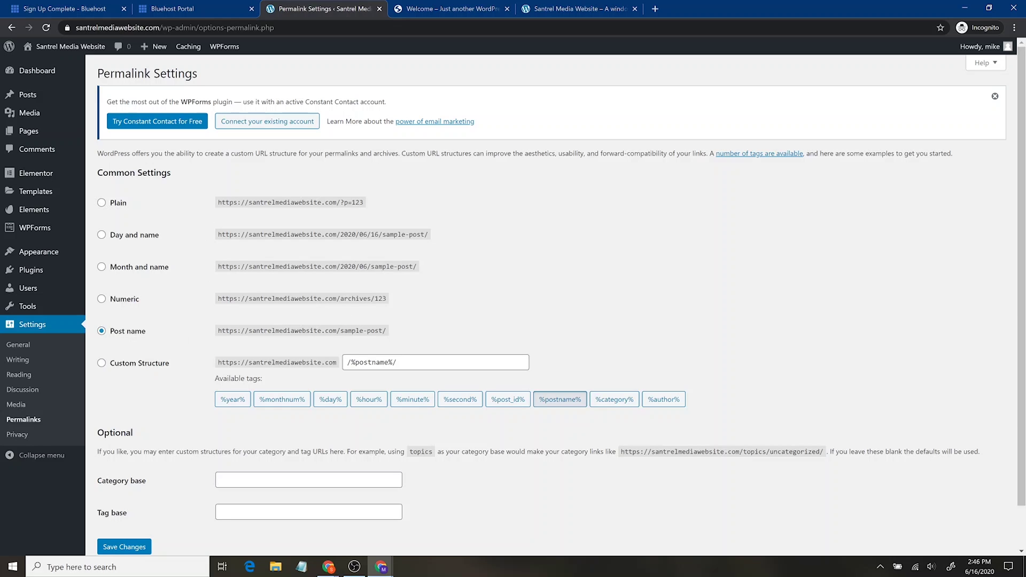
pyautogui.scroll(-1, 546, 355)
pyautogui.scroll(1, 137, 348)
pyautogui.moveTo(58, 261)
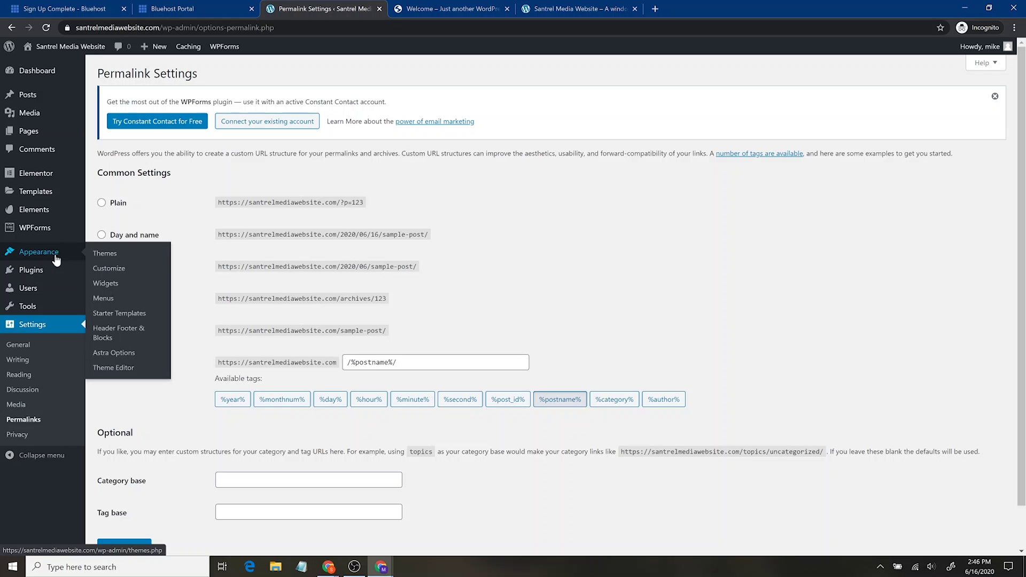
pyautogui.click(561, 9)
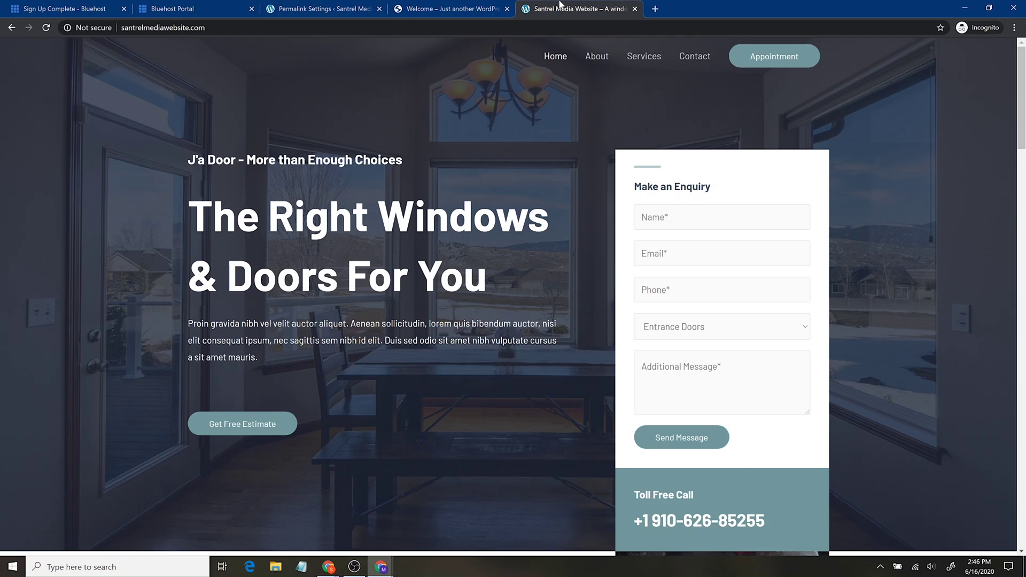
pyautogui.click(160, 27)
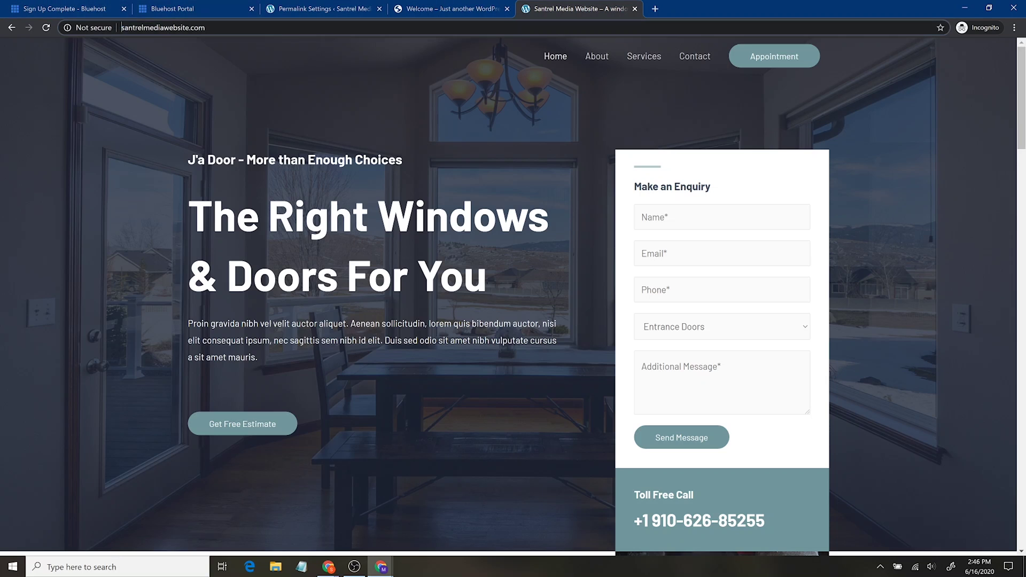
pyautogui.click(284, 43)
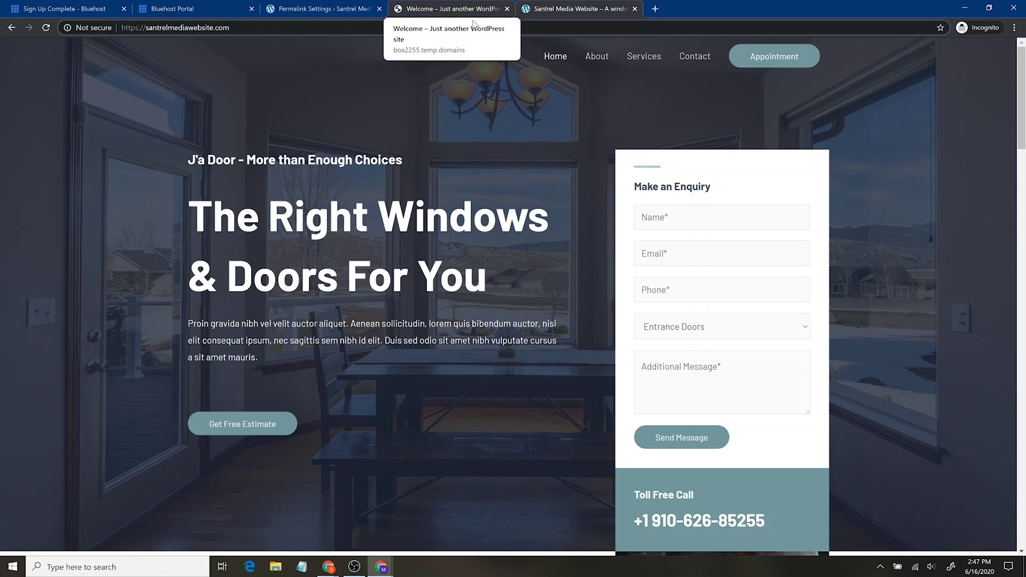
pyautogui.click(329, 7)
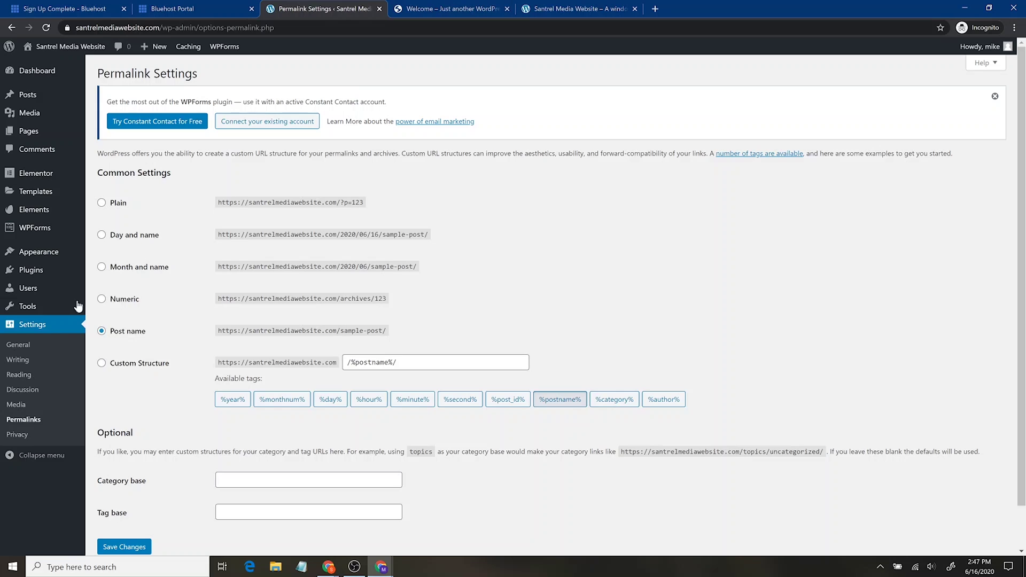
# In Appearance > Menus, delete the Contact item, leaving Home, About and Services, and expand Custom Links.
pyautogui.moveTo(54, 252)
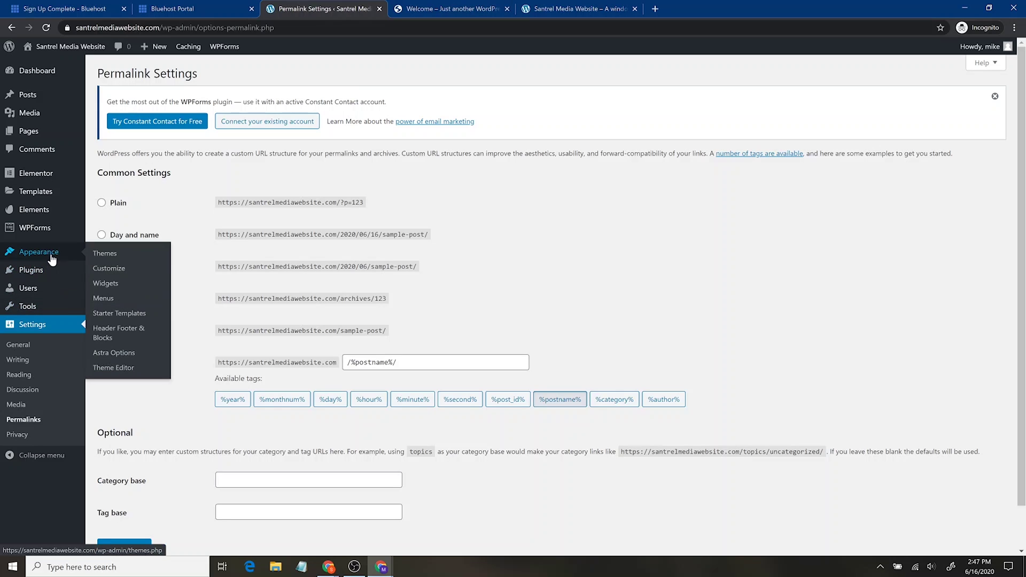
pyautogui.click(109, 297)
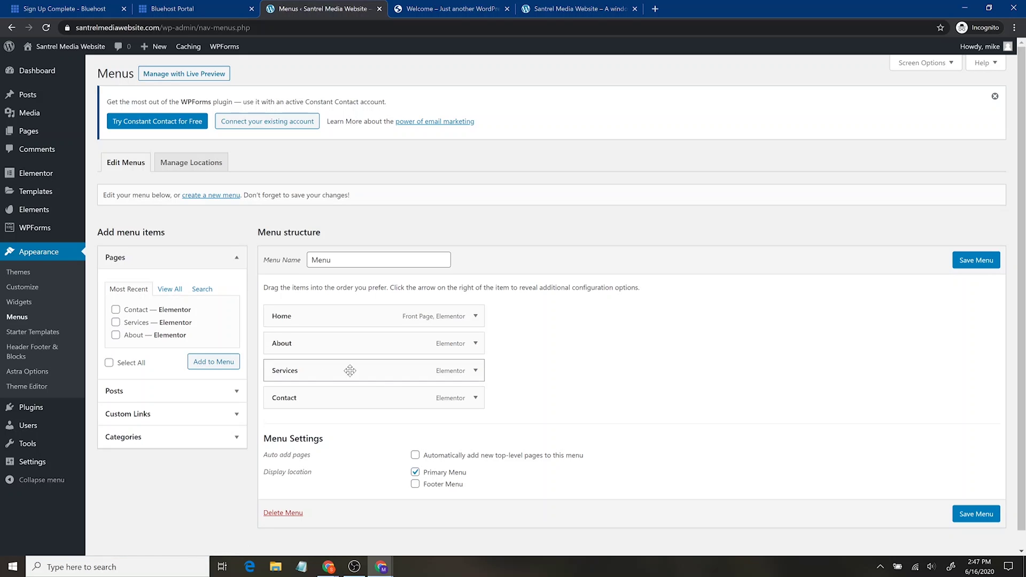
pyautogui.click(474, 398)
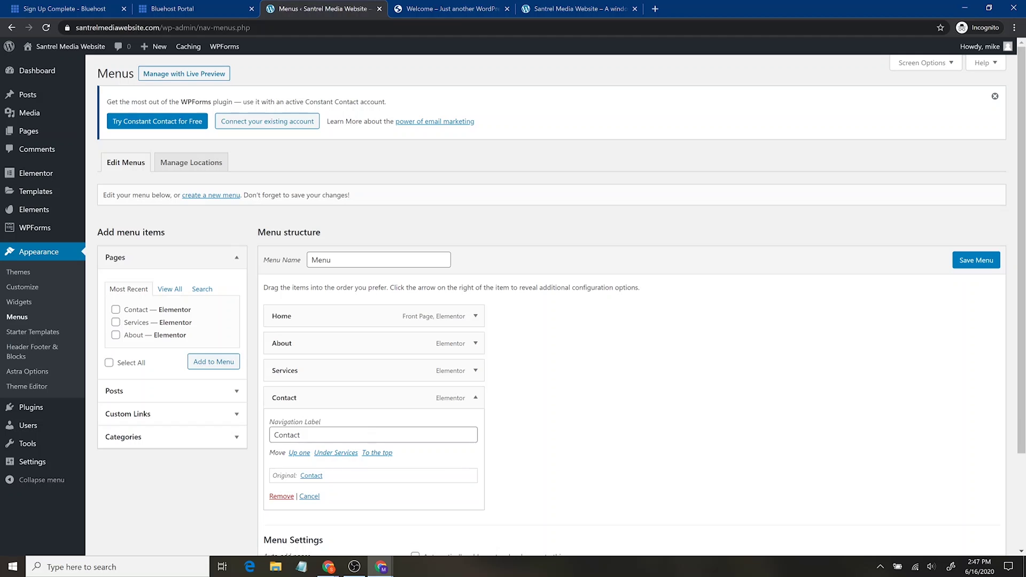
pyautogui.click(281, 496)
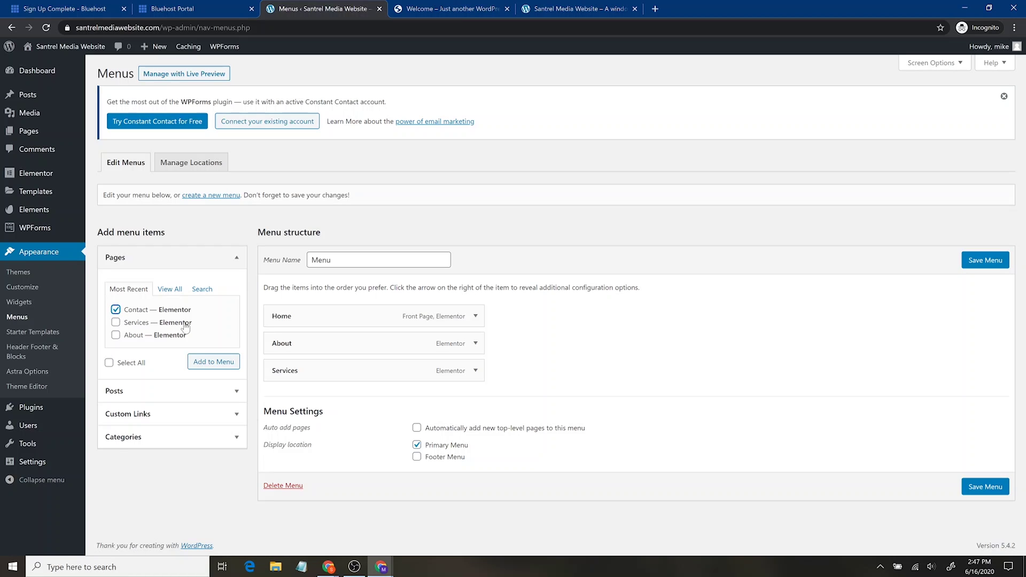
pyautogui.click(134, 393)
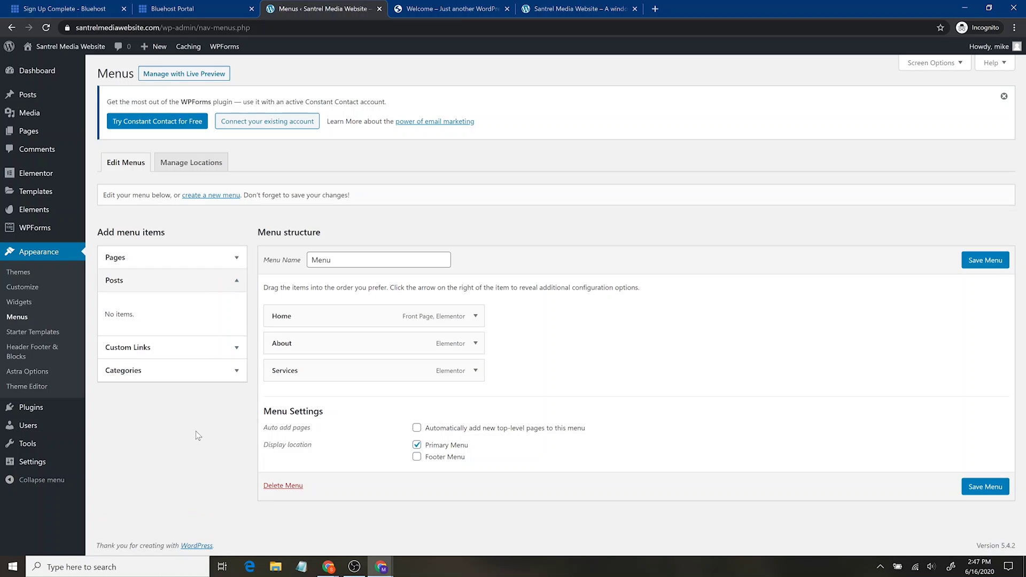
pyautogui.click(208, 351)
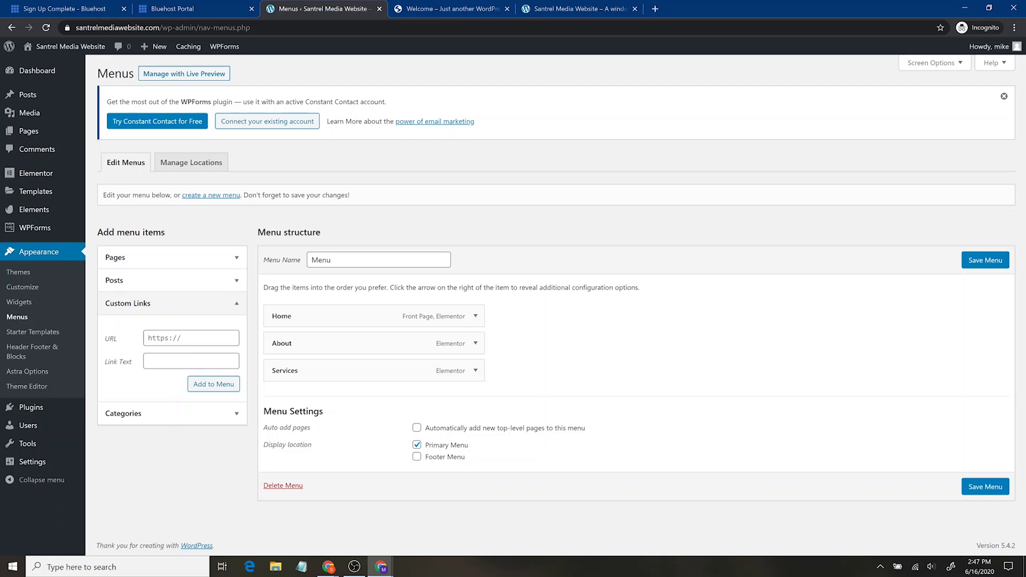
# Add an 'Instagram!' custom link to the Instagram profile URL and save the menu.
pyautogui.click(205, 338)
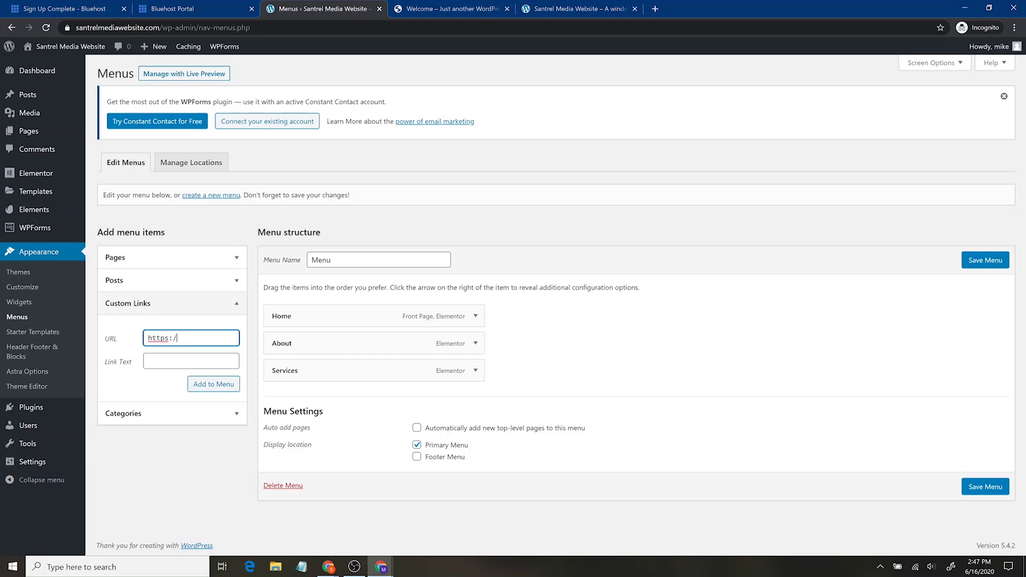
pyautogui.click(190, 361)
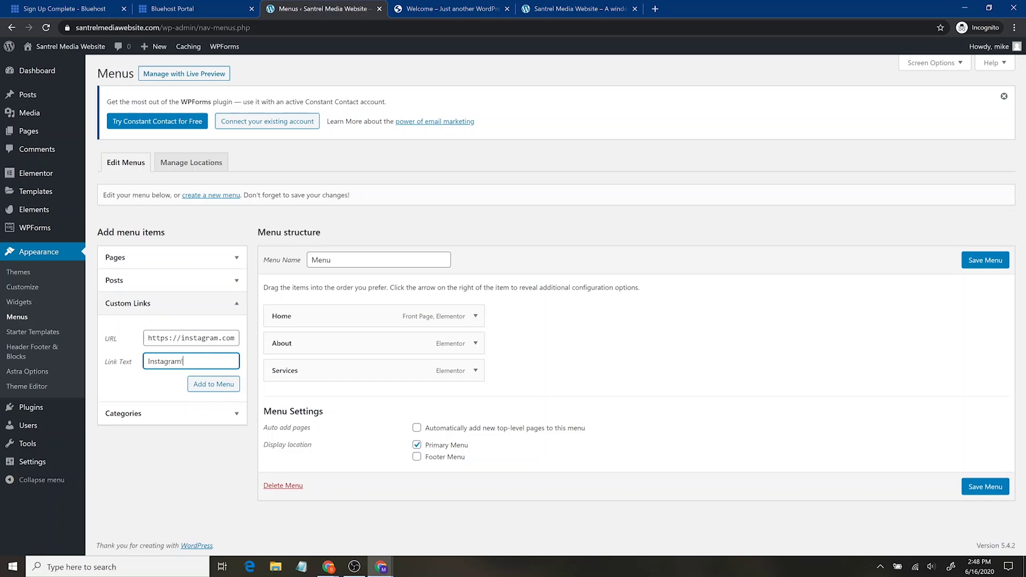
pyautogui.click(194, 387)
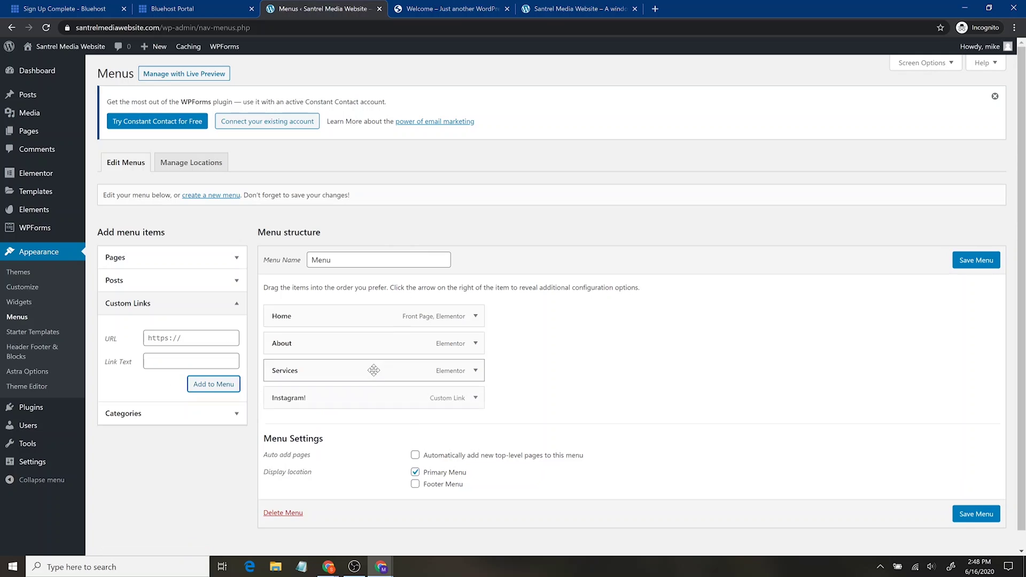
pyautogui.click(989, 513)
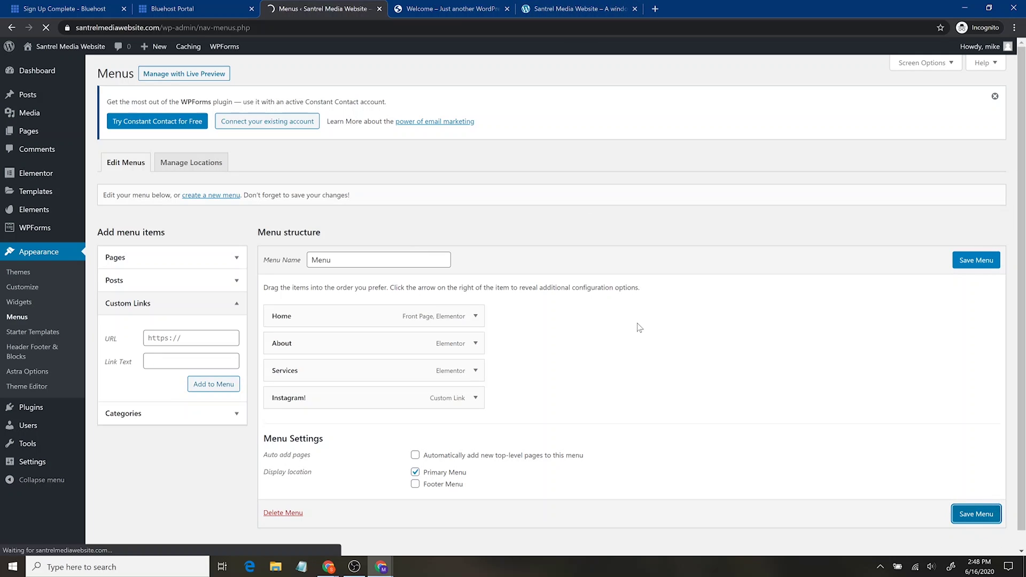
pyautogui.click(558, 8)
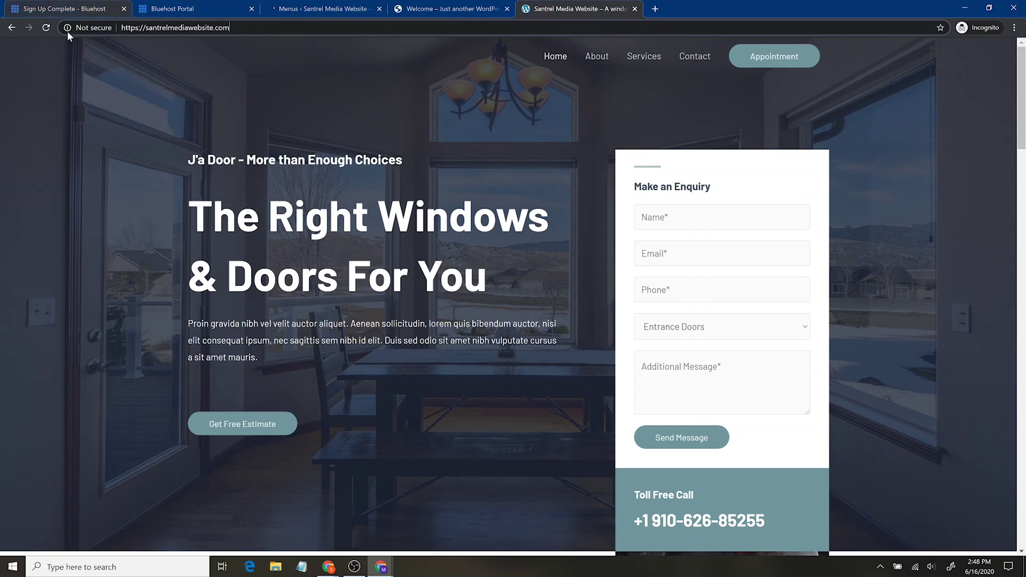
pyautogui.click(46, 29)
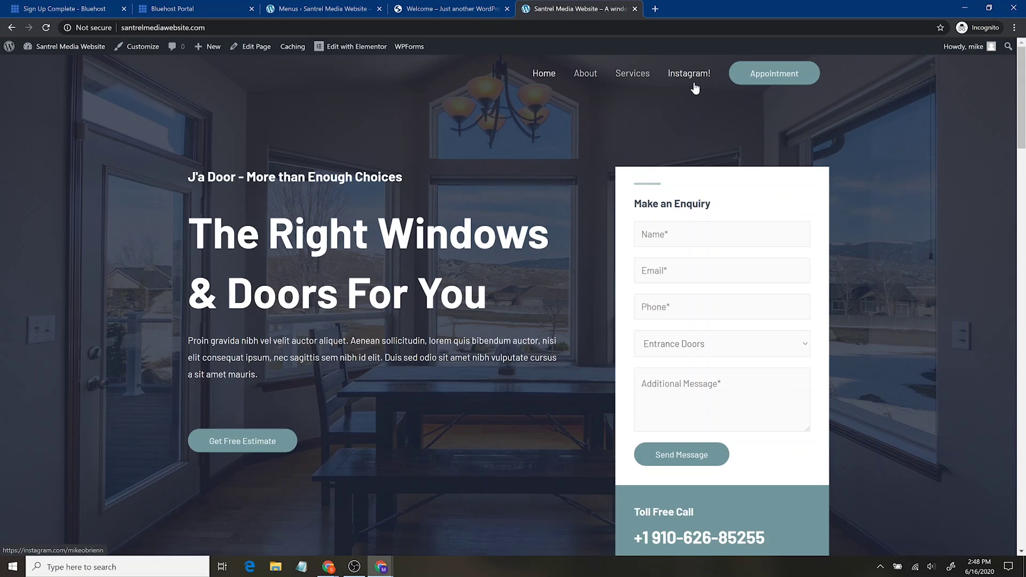
pyautogui.click(699, 74)
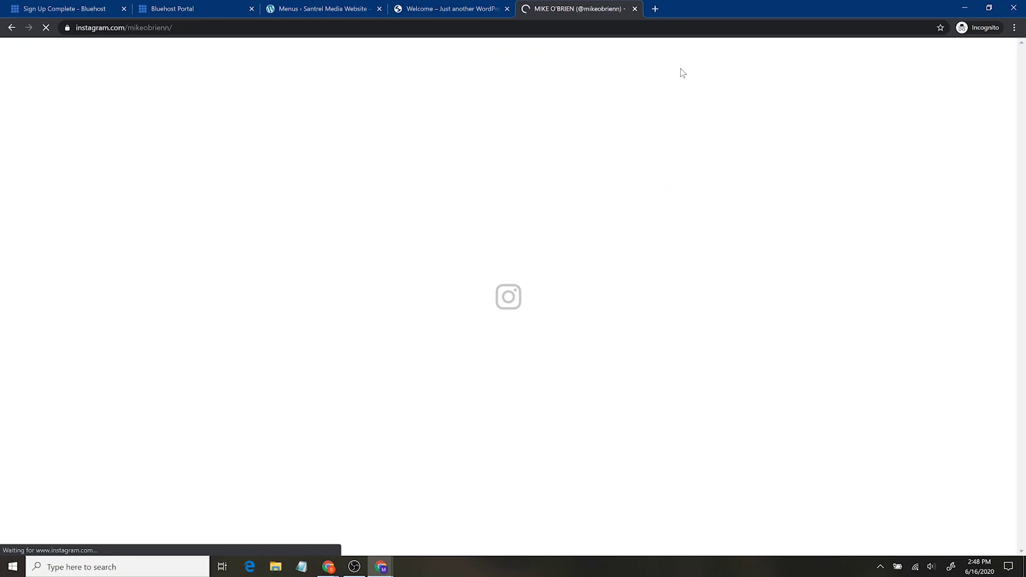
pyautogui.click(11, 28)
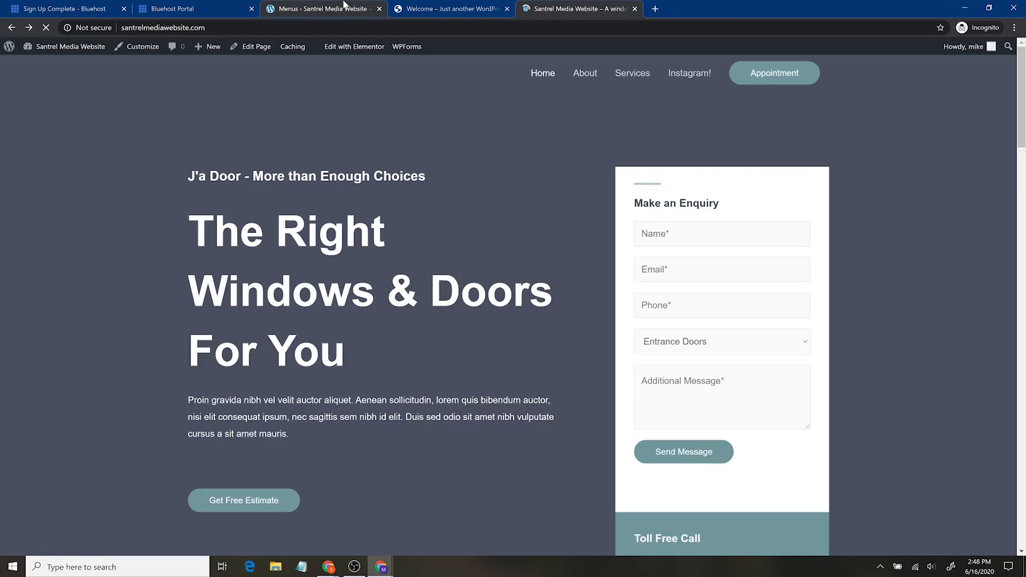
pyautogui.click(343, 6)
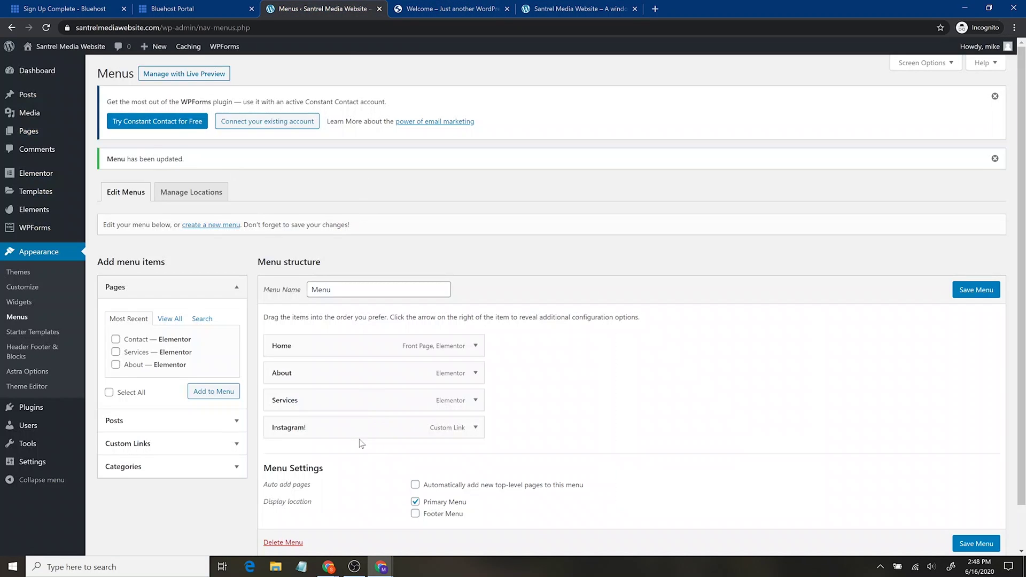
# Drag Instagram! under About as a sub-item, save, and follow it from the reloaded site's About dropdown.
pyautogui.moveTo(319, 432); pyautogui.dragTo(348, 404)
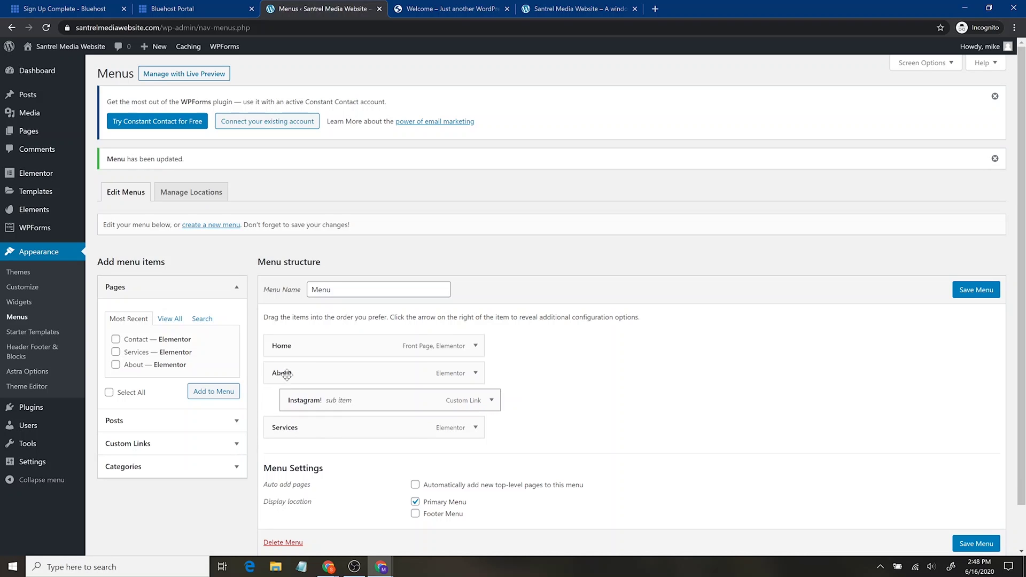
pyautogui.click(981, 543)
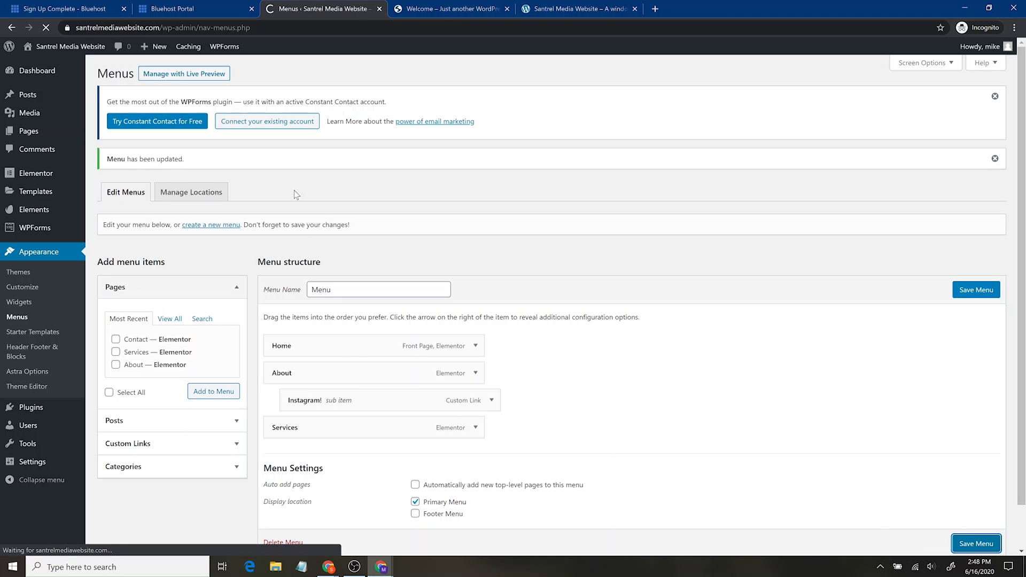
pyautogui.click(605, 7)
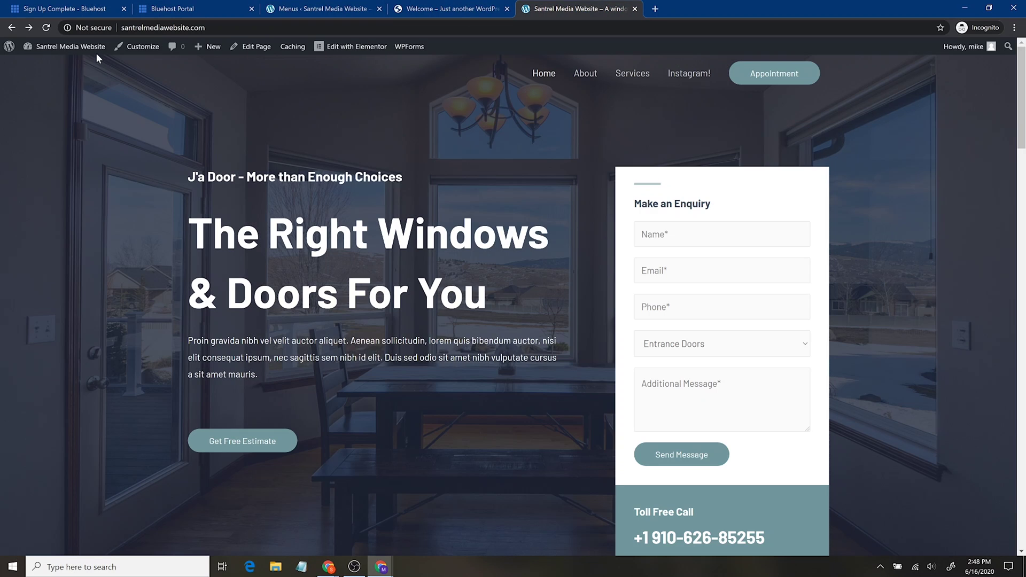
pyautogui.click(46, 27)
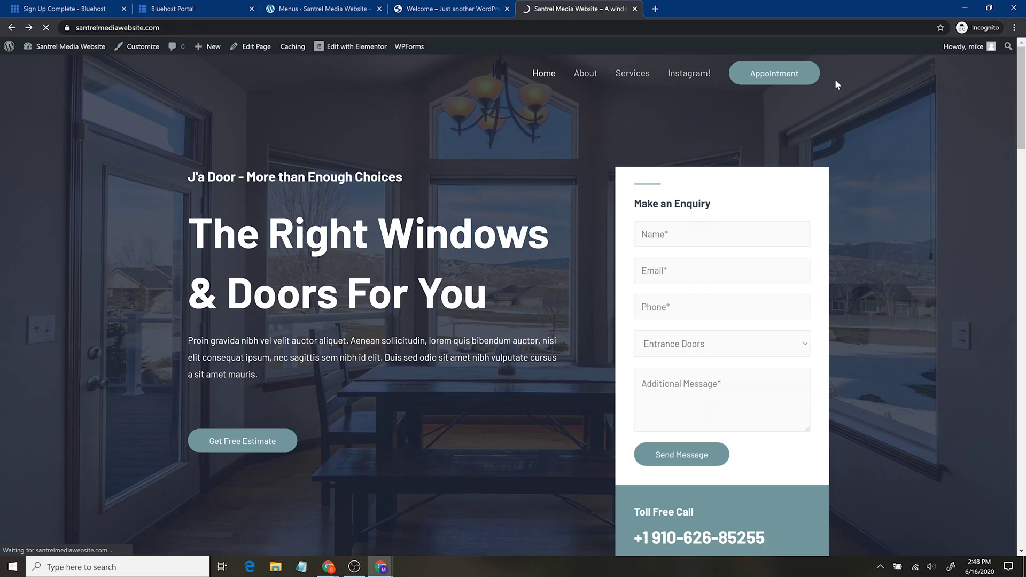
pyautogui.moveTo(657, 77)
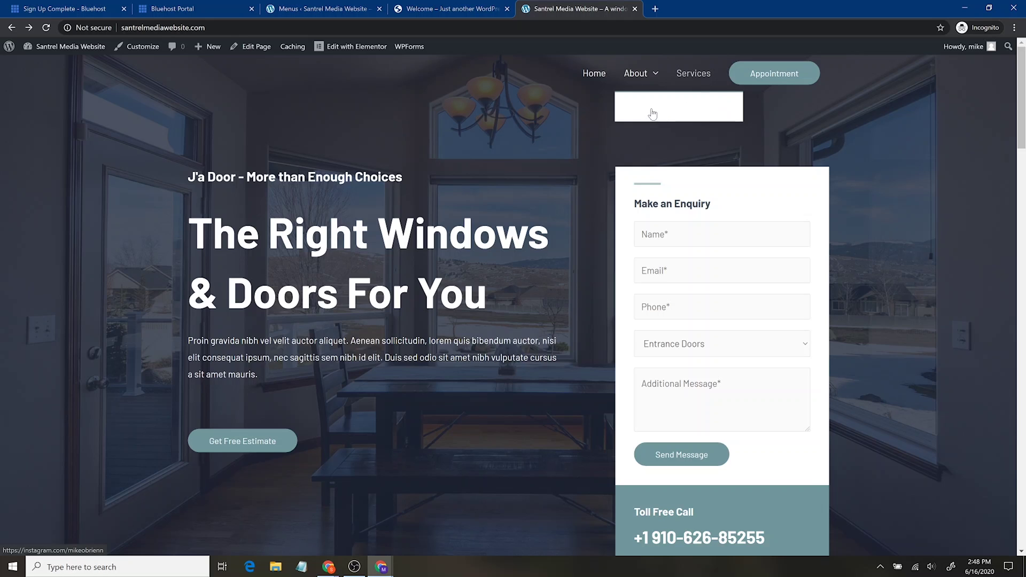
pyautogui.click(651, 115)
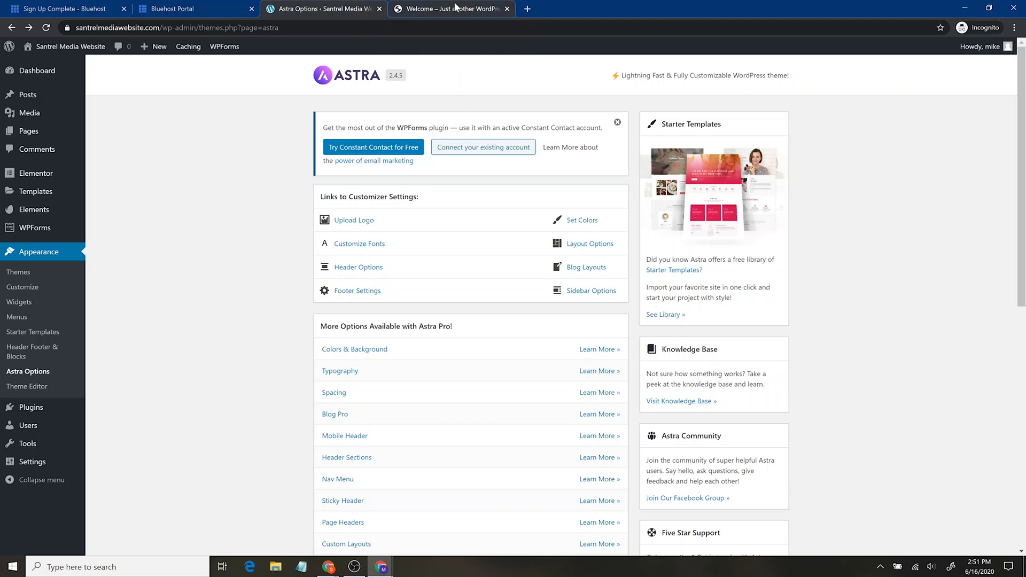
# Check the live J'a Door homepage, then launch Appearance > Customize from the Astra Options page.
pyautogui.click(455, 8)
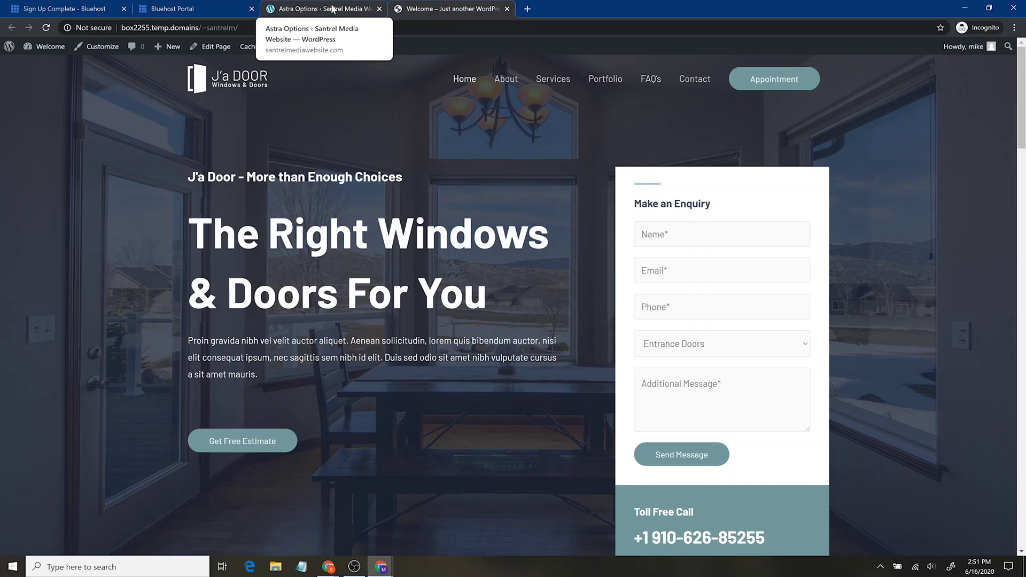
pyautogui.click(298, 14)
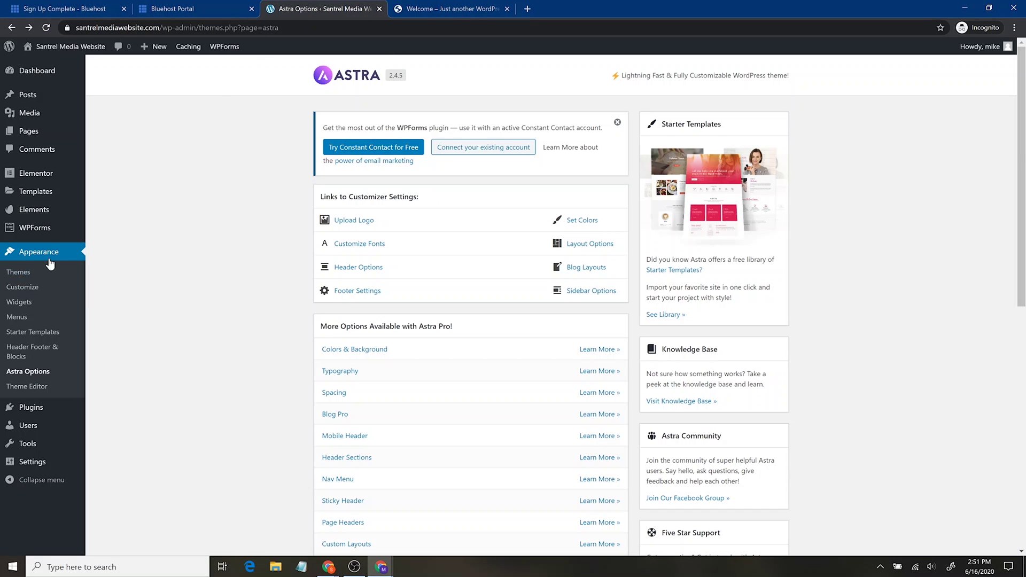
pyautogui.click(30, 288)
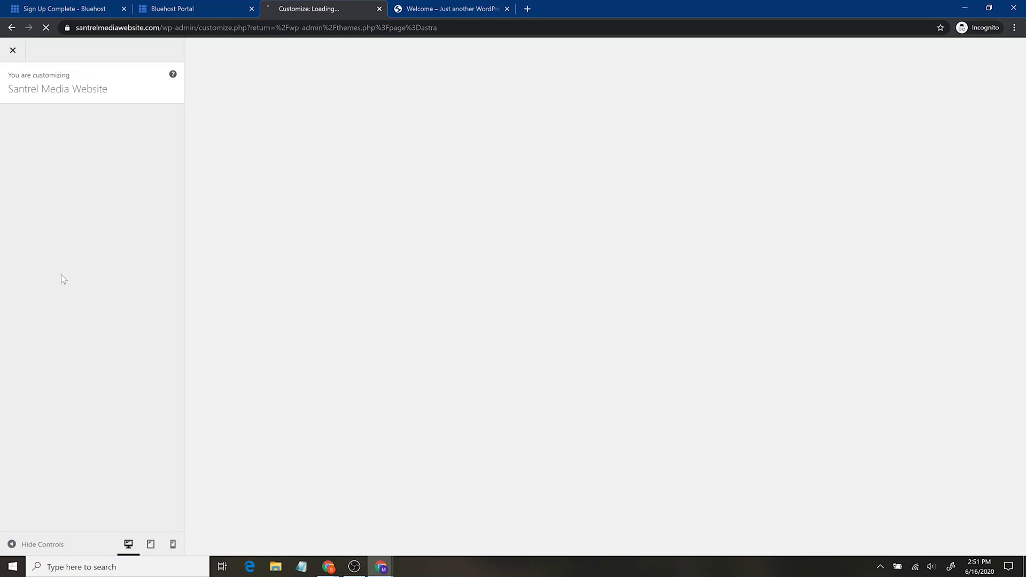
# In Header > Site Identity, make morning-view.jpg the site icon, cropped to the image's right side.
pyautogui.hotkey('alt', 'Tab')
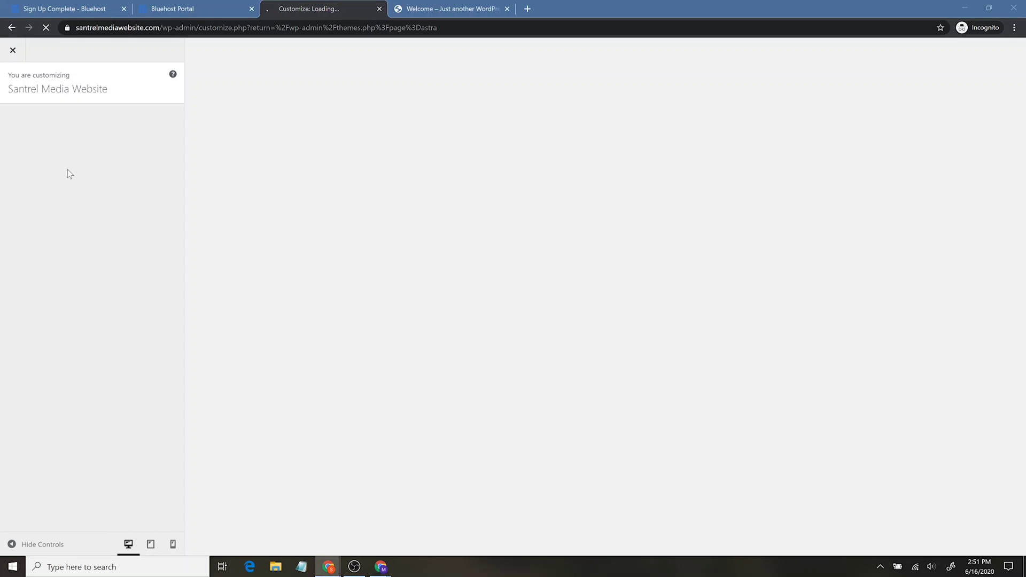
pyautogui.click(113, 212)
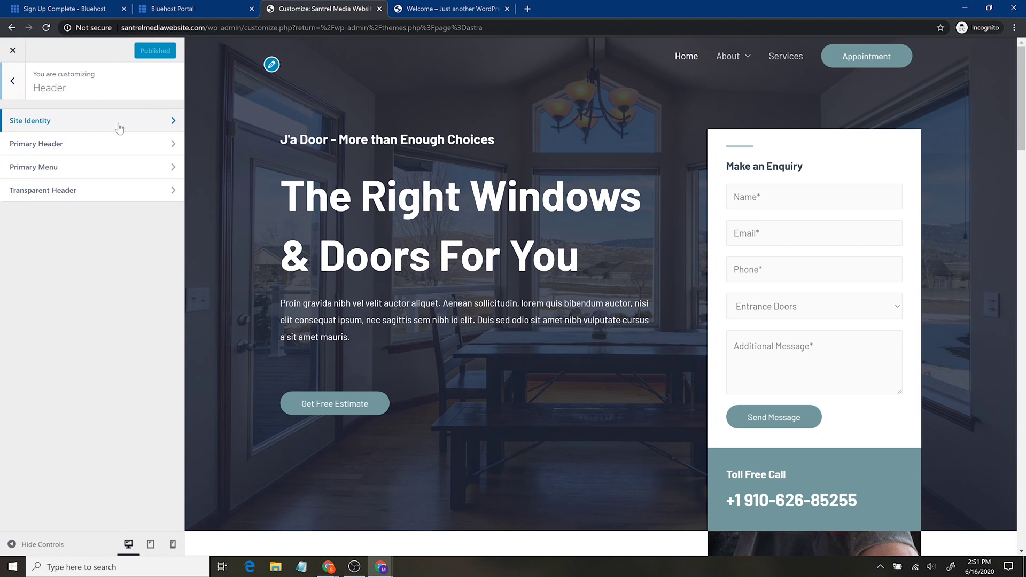
pyautogui.click(119, 123)
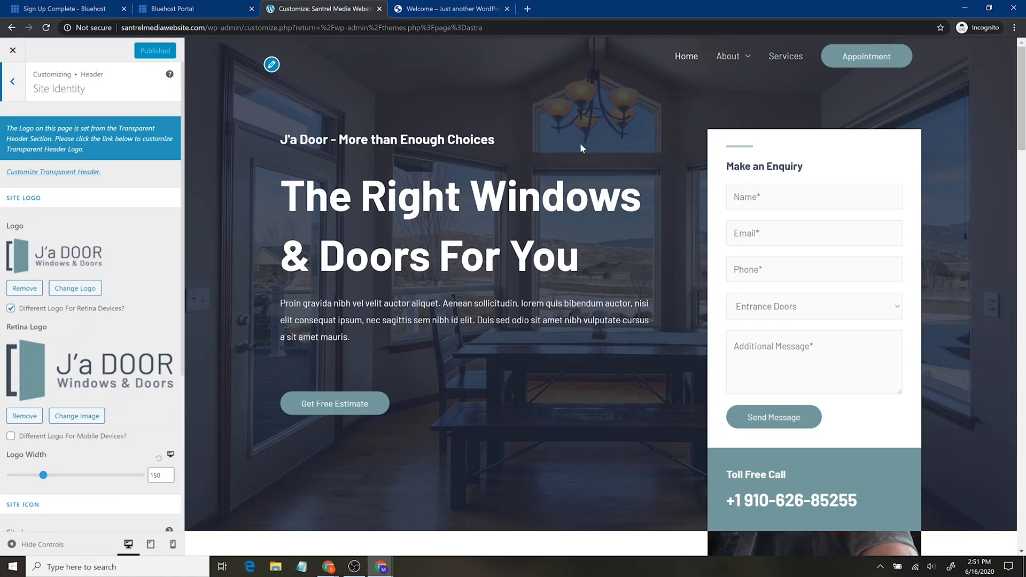
pyautogui.scroll(-3, 123, 360)
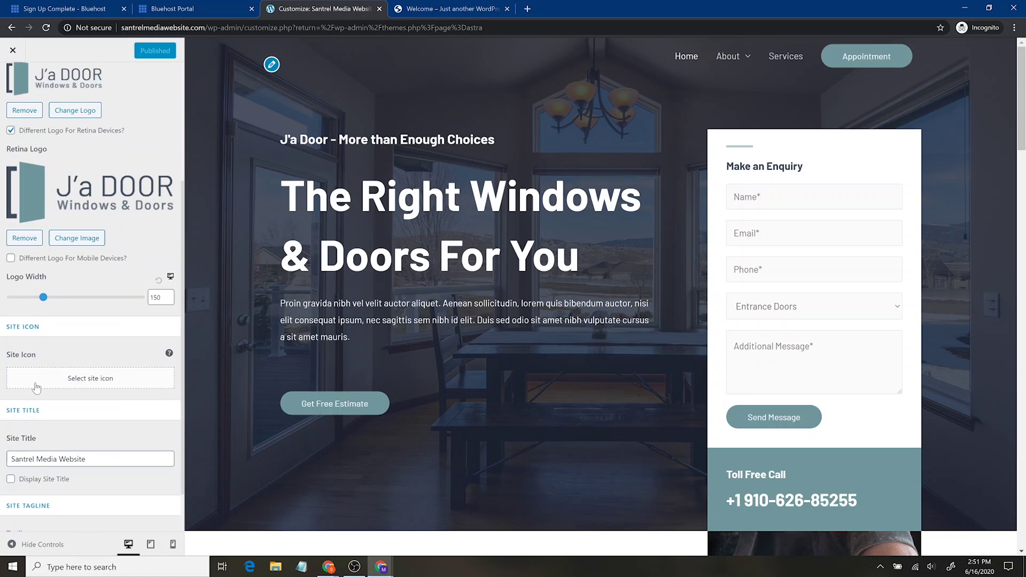
pyautogui.click(59, 378)
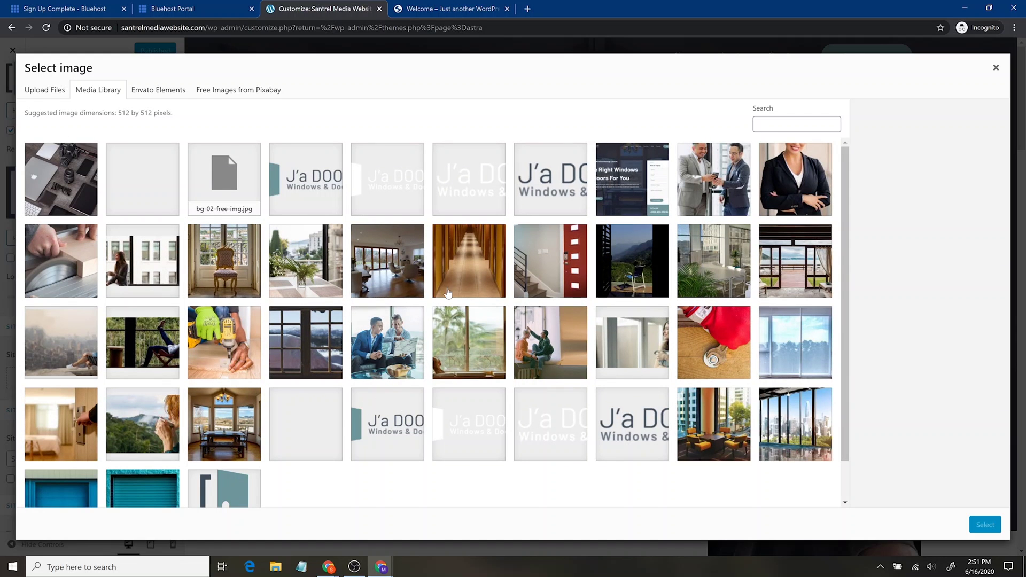
pyautogui.scroll(-1, 421, 307)
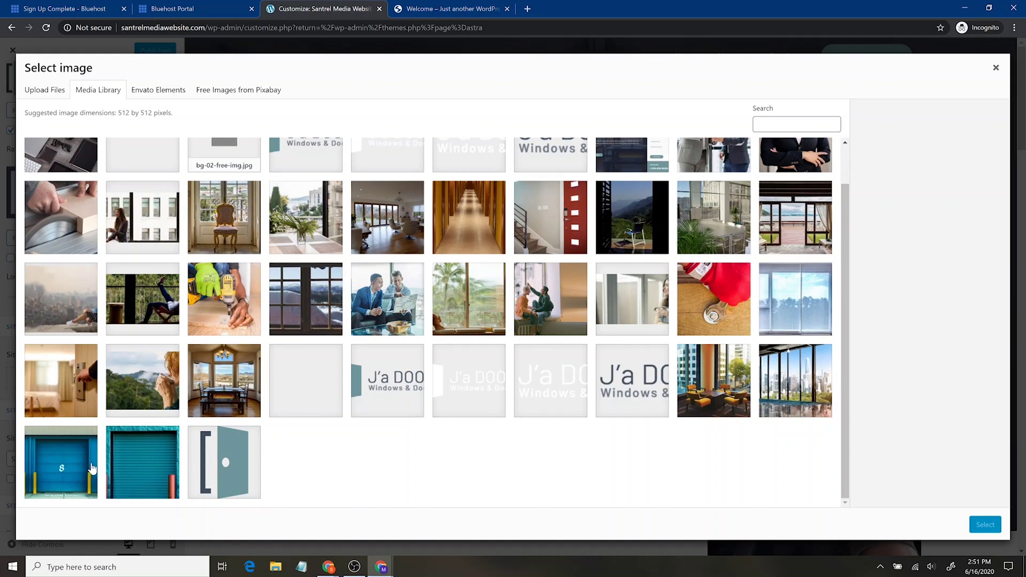
pyautogui.click(158, 381)
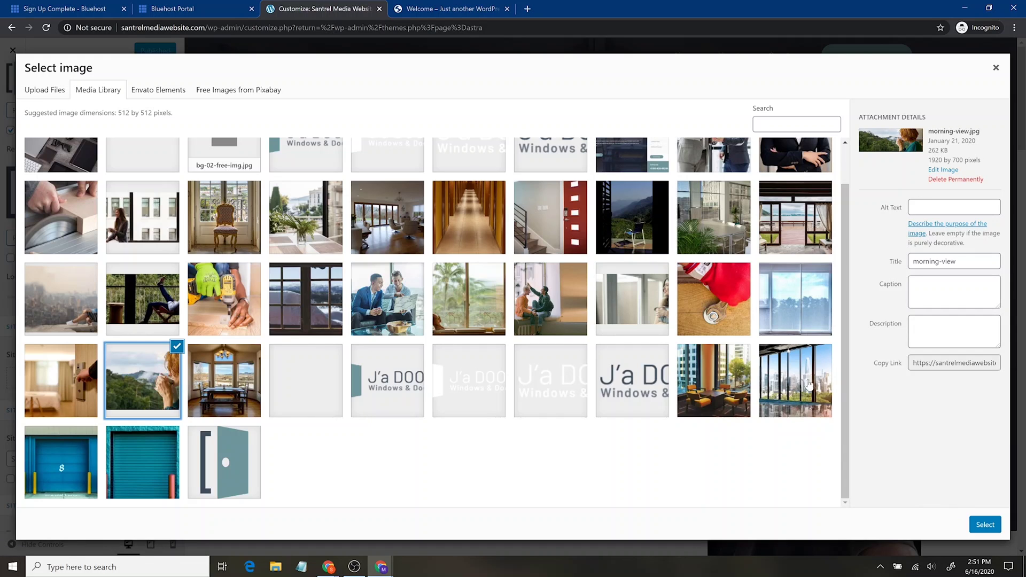
pyautogui.click(985, 524)
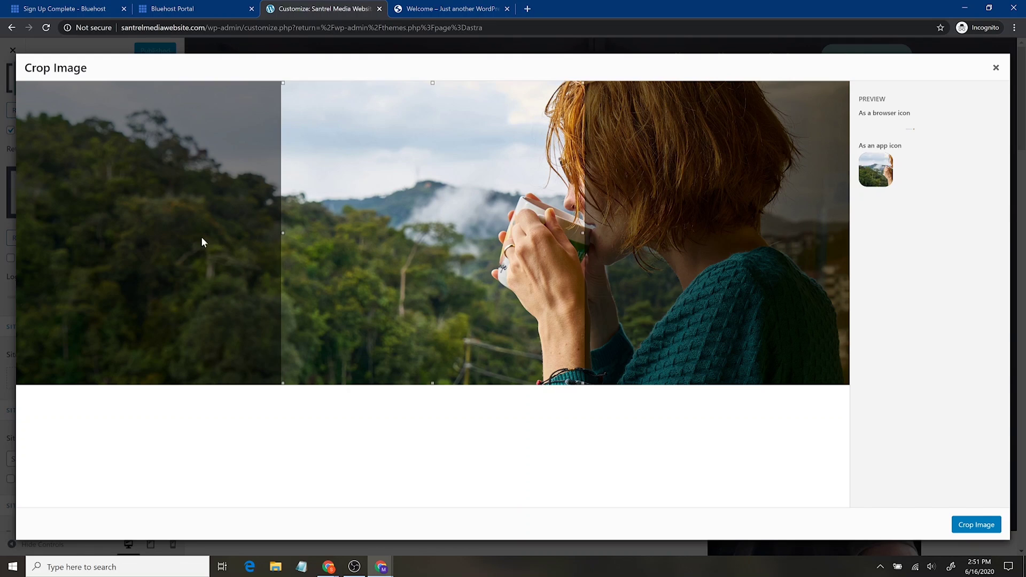
pyautogui.moveTo(414, 245); pyautogui.dragTo(552, 245)
pyautogui.click(976, 524)
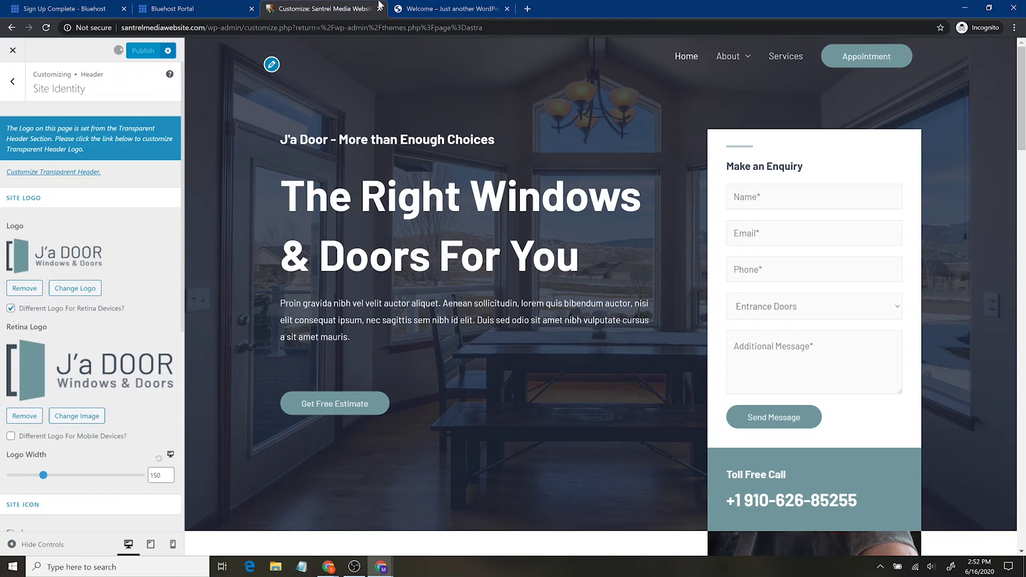
# Load santrelmediawebsite.com in the last tab to check the new favicon, then return to the Customizer.
pyautogui.click(465, 8)
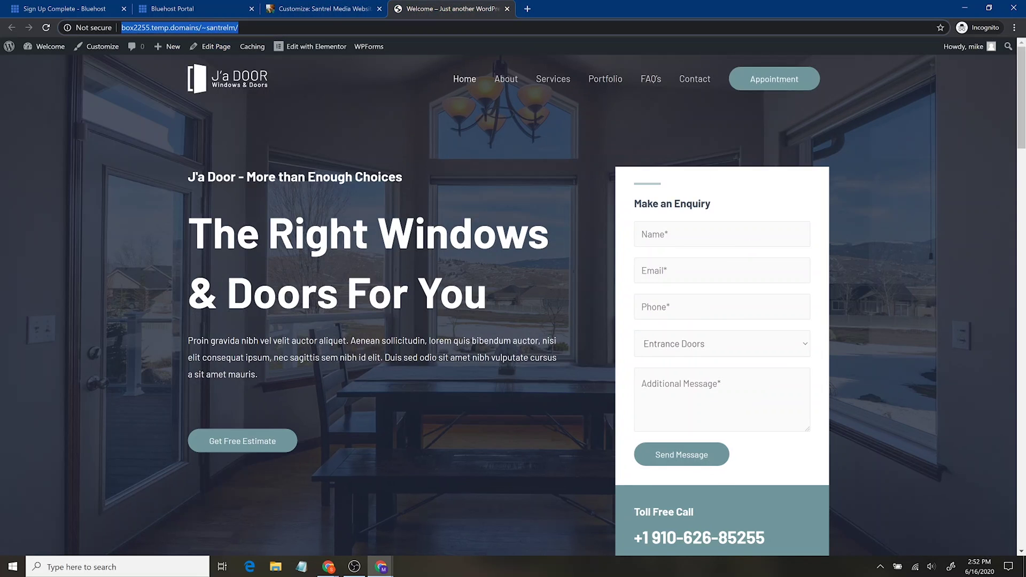
pyautogui.write('santrelmediawebsite.com')
pyautogui.press('Return')
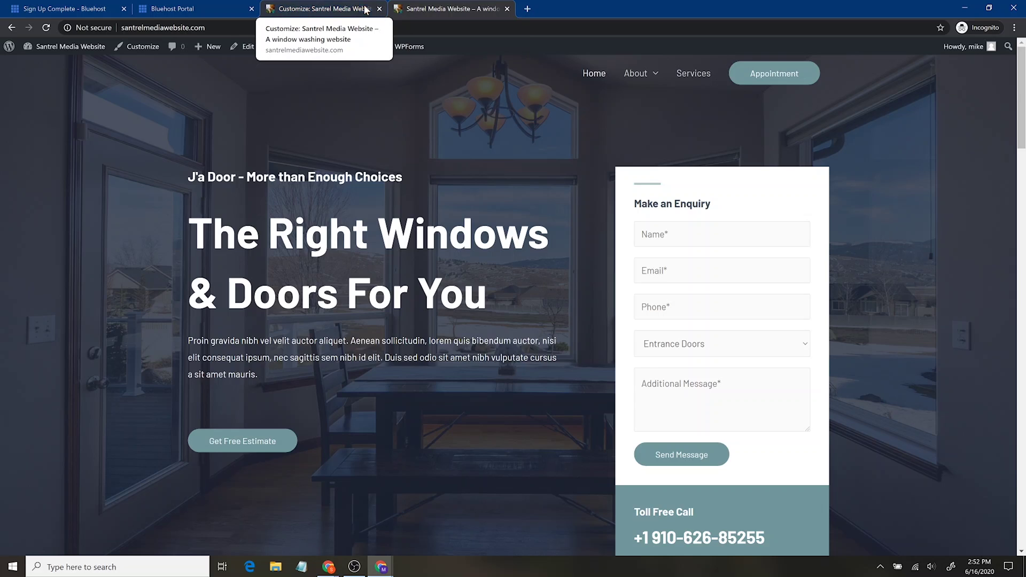
pyautogui.click(345, 12)
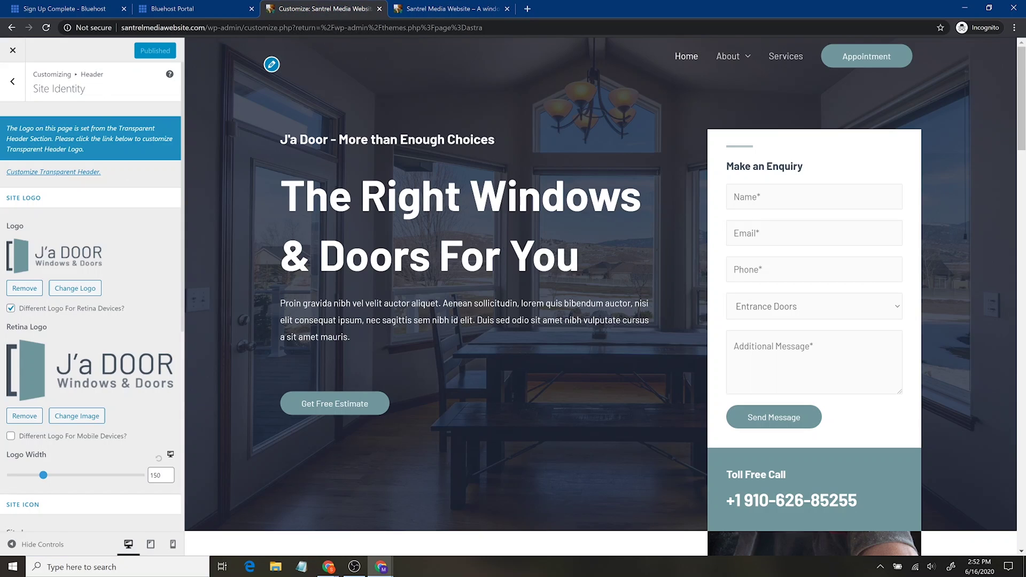
pyautogui.scroll(-6, 86, 363)
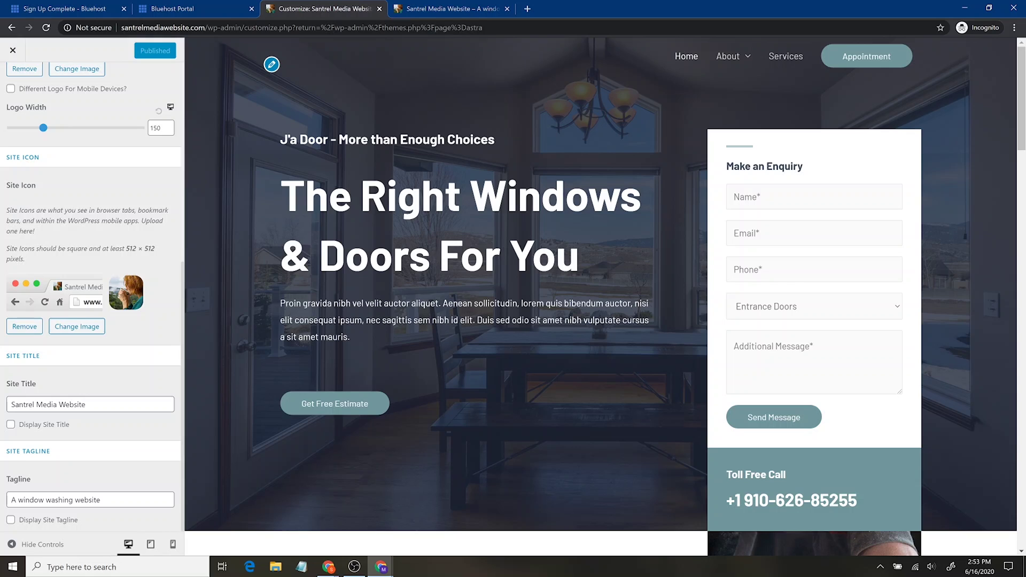
# Scroll through the phone-size preview of the published site, then return to desktop preview and exit the Customizer.
pyautogui.click(172, 544)
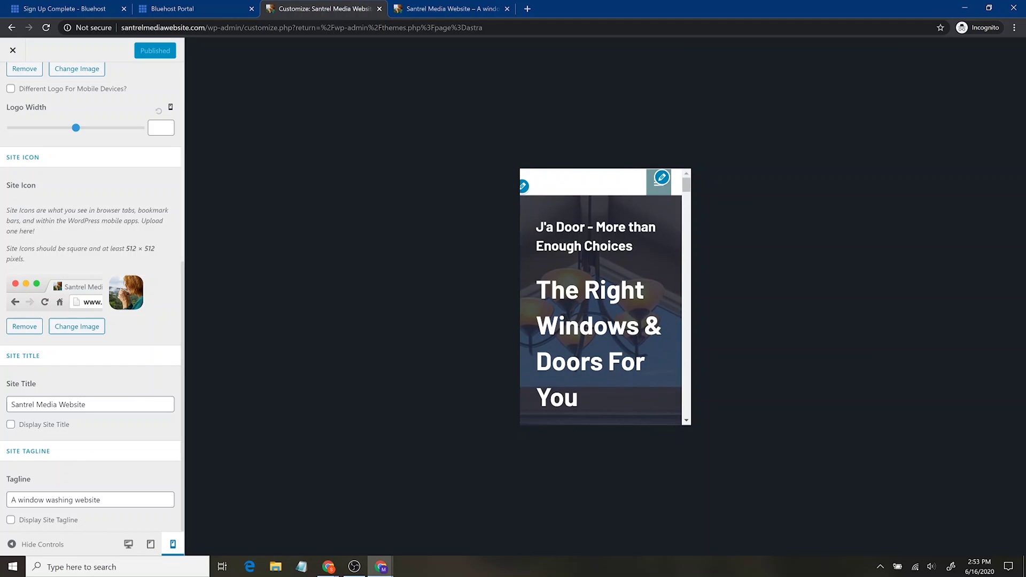
pyautogui.scroll(-15, 598, 335)
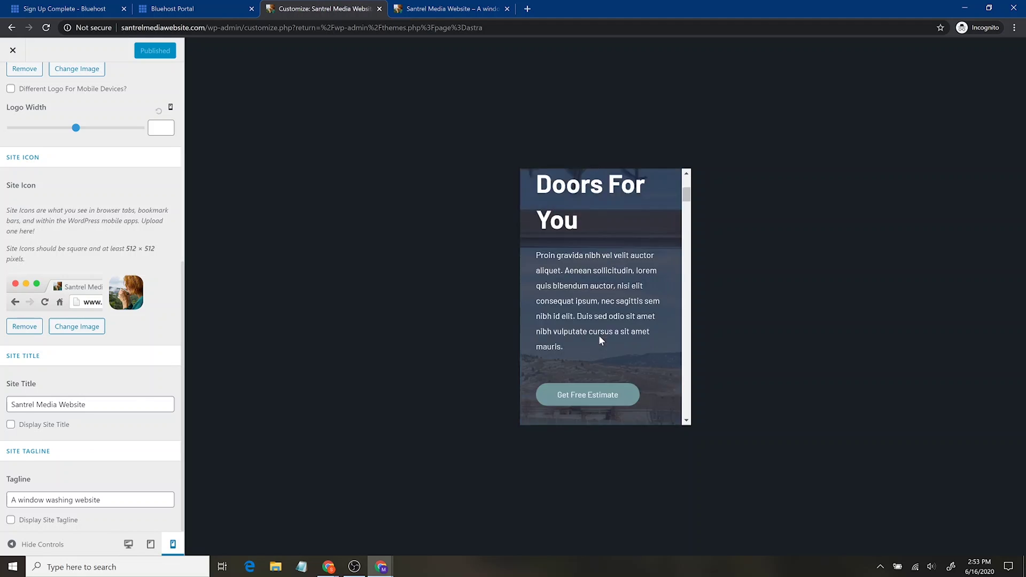
pyautogui.scroll(-12, 614, 373)
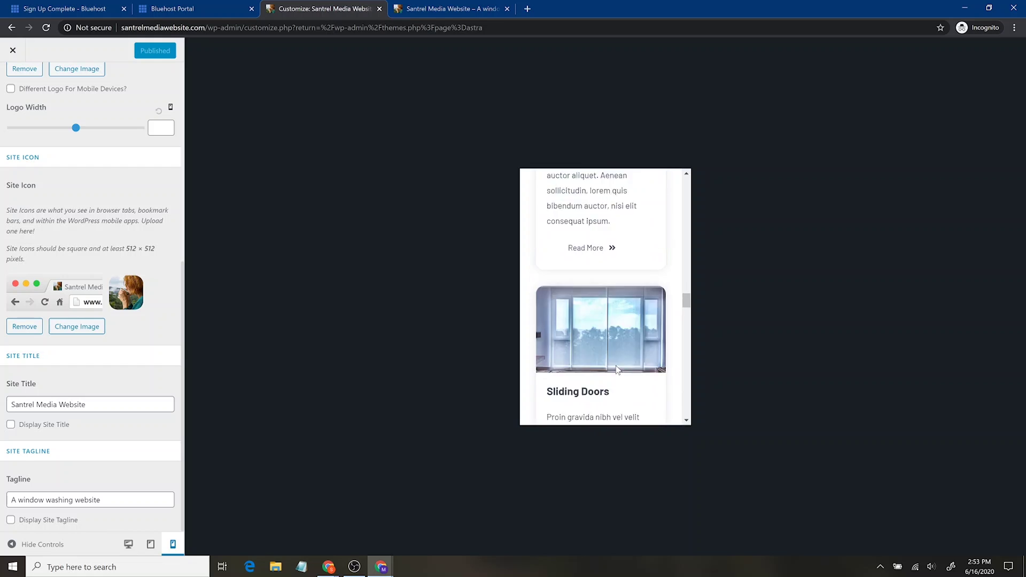
pyautogui.scroll(6, 617, 370)
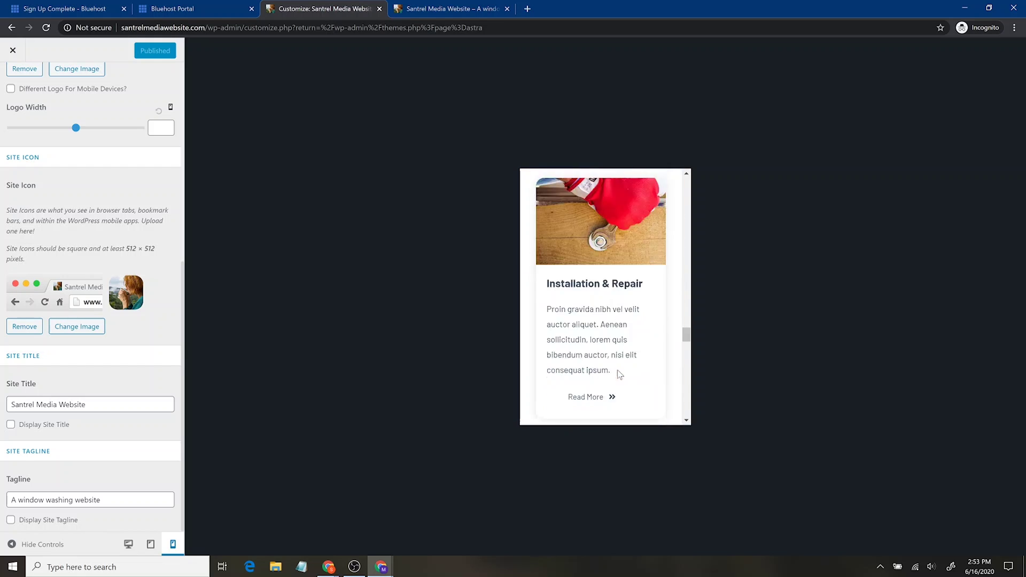
pyautogui.scroll(-5, 620, 367)
pyautogui.scroll(-8, 624, 371)
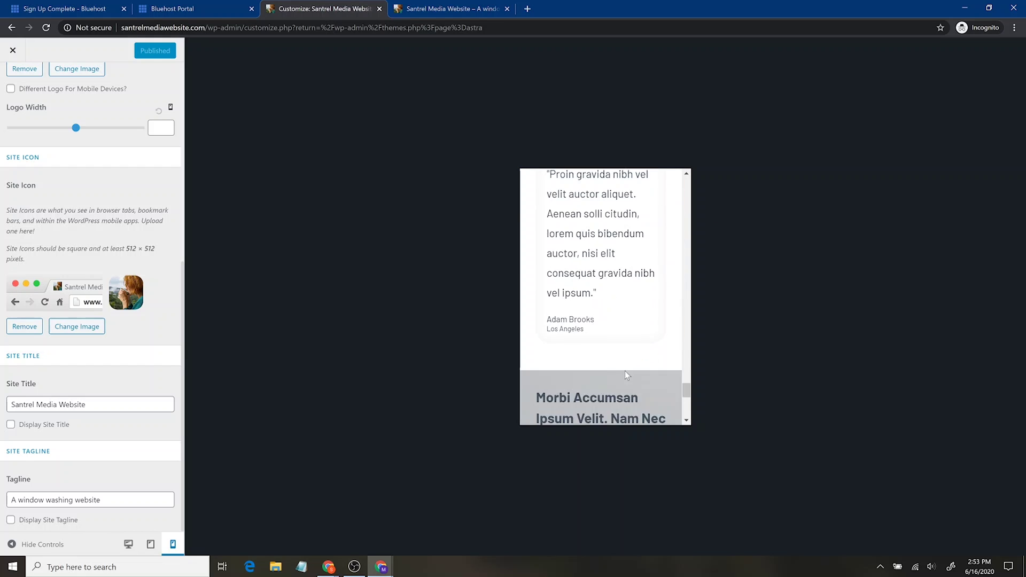
pyautogui.scroll(-4, 603, 296)
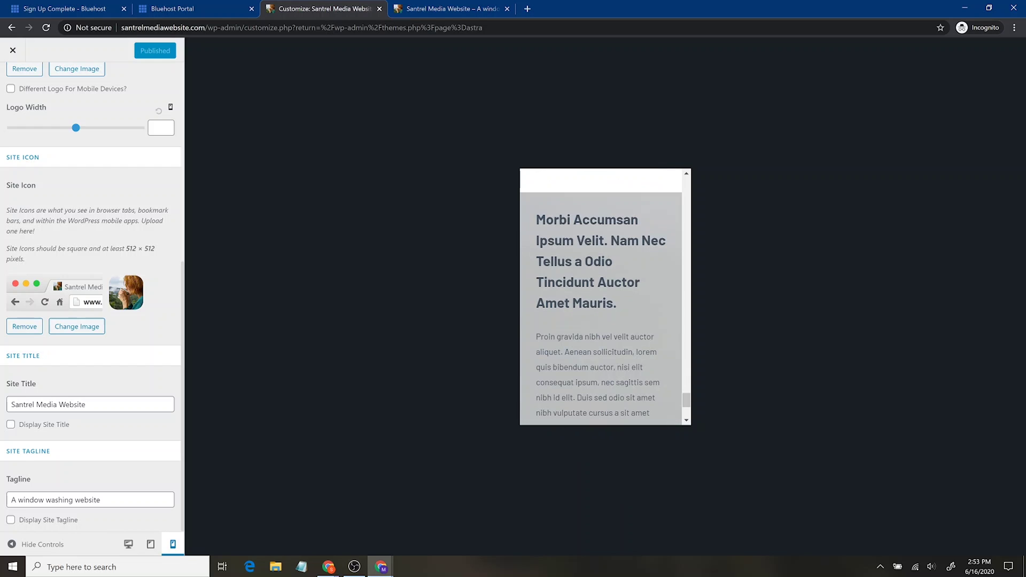
pyautogui.scroll(-3, 577, 277)
pyautogui.scroll(10, 603, 312)
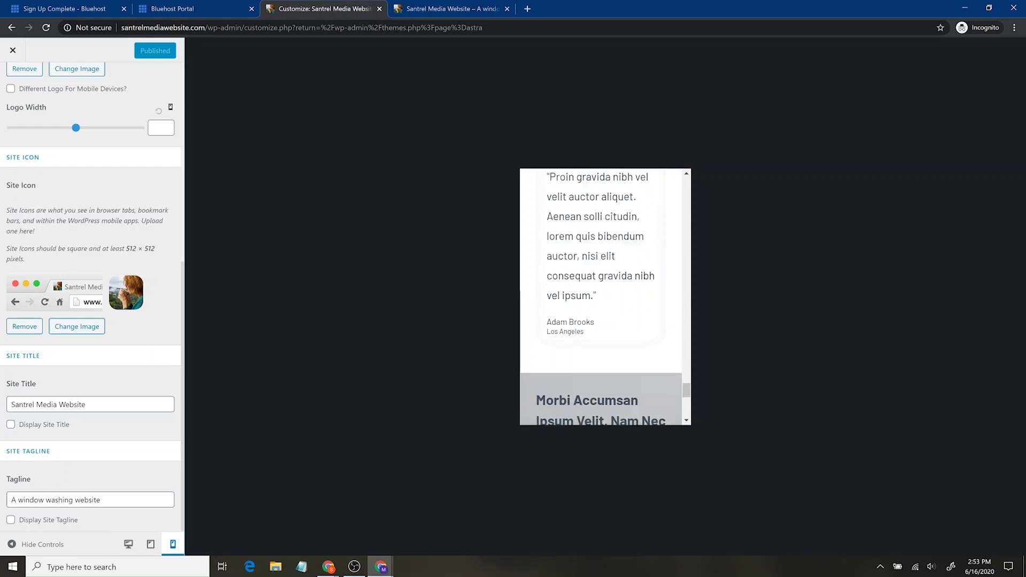
pyautogui.scroll(10, 591, 315)
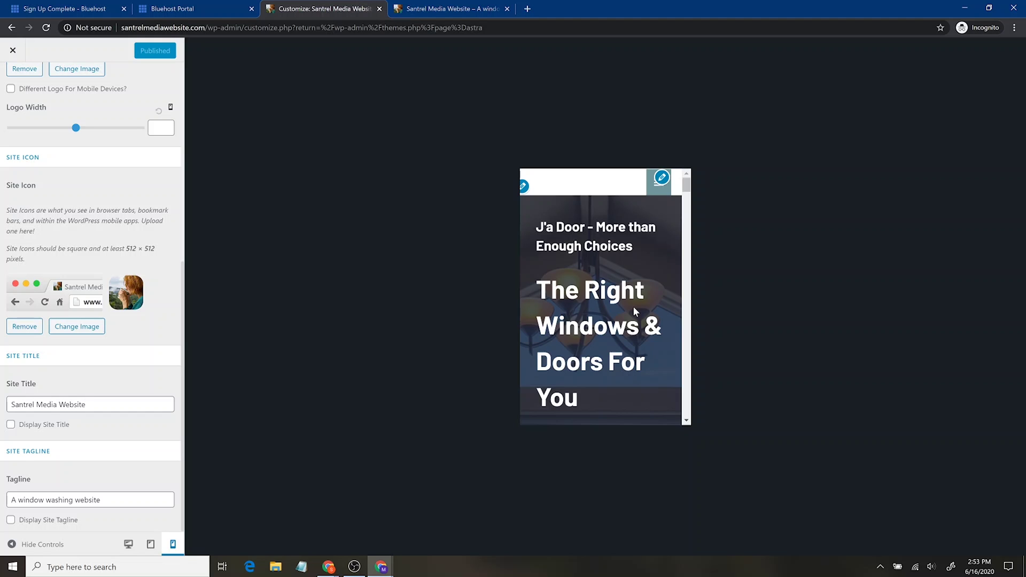
pyautogui.scroll(-5, 633, 305)
pyautogui.click(124, 547)
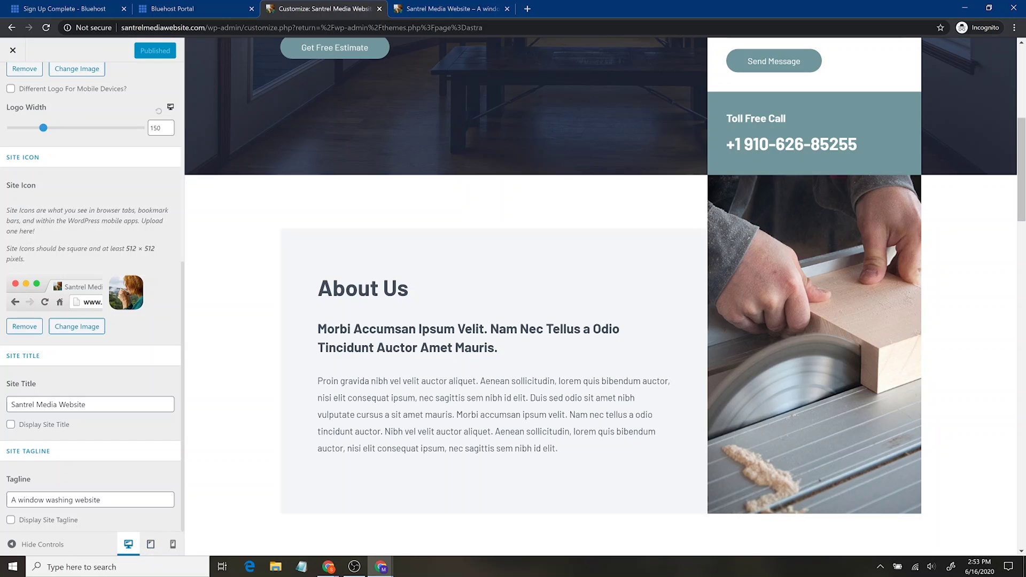
pyautogui.click(11, 51)
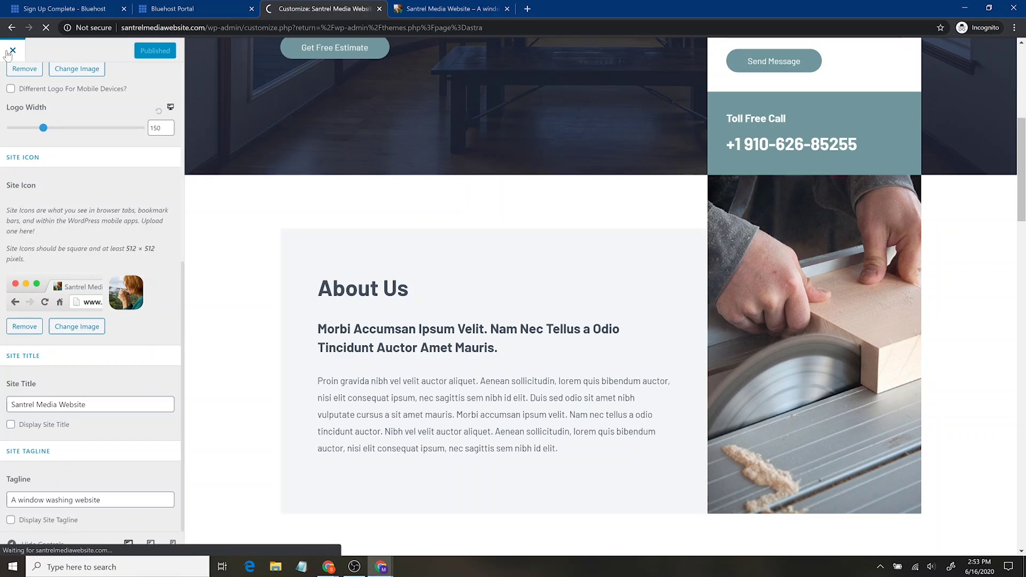